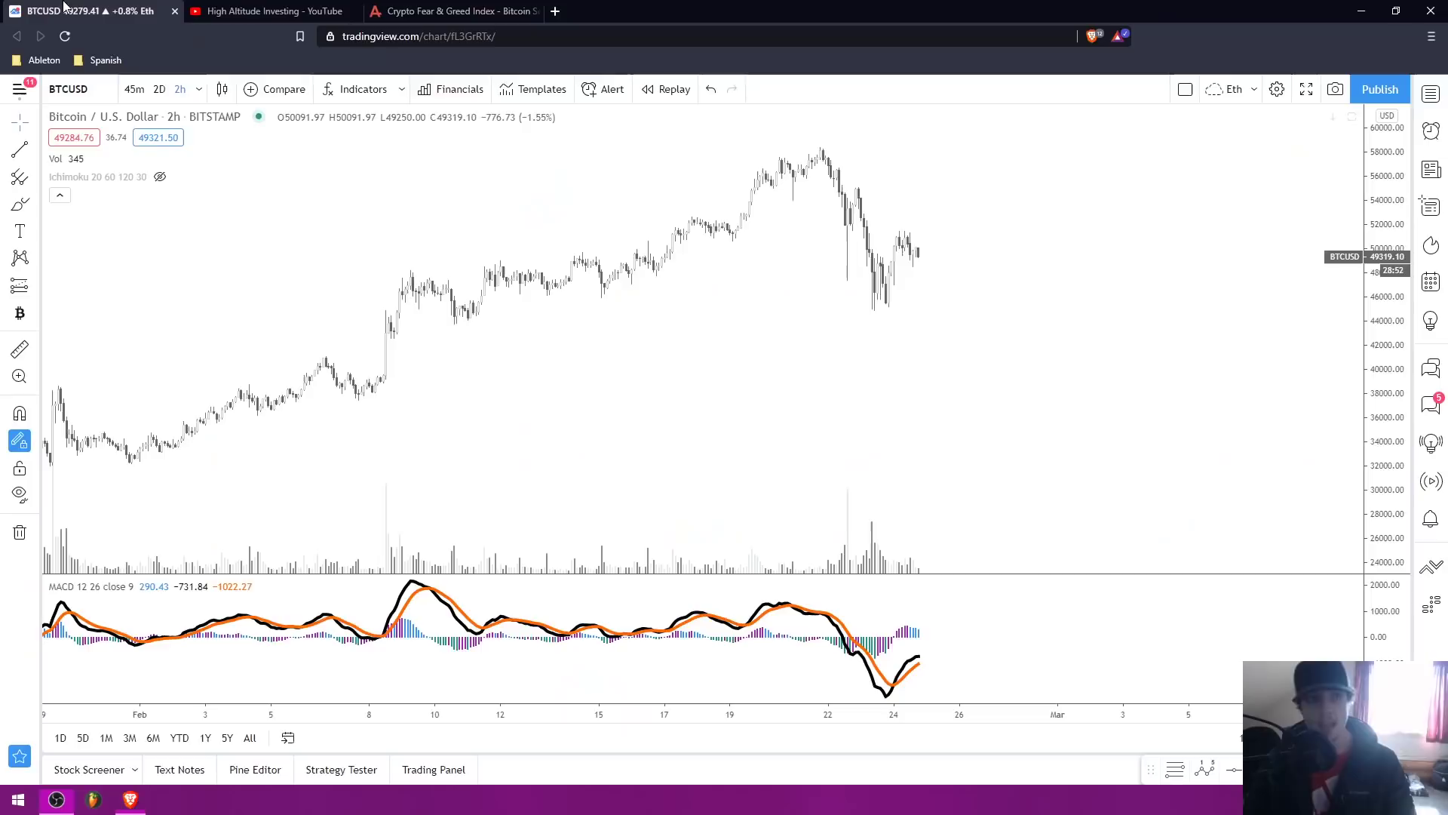
Review the 2-hour BTCUSD chart's recent price history and the High Altitude Investing channel's latest uploads on YouTube.
{"action": "key", "text": "ctrl+shift+Tab"}
{"action": "left_click_drag", "start_coordinate": [310, 236], "coordinate": [439, 229]}
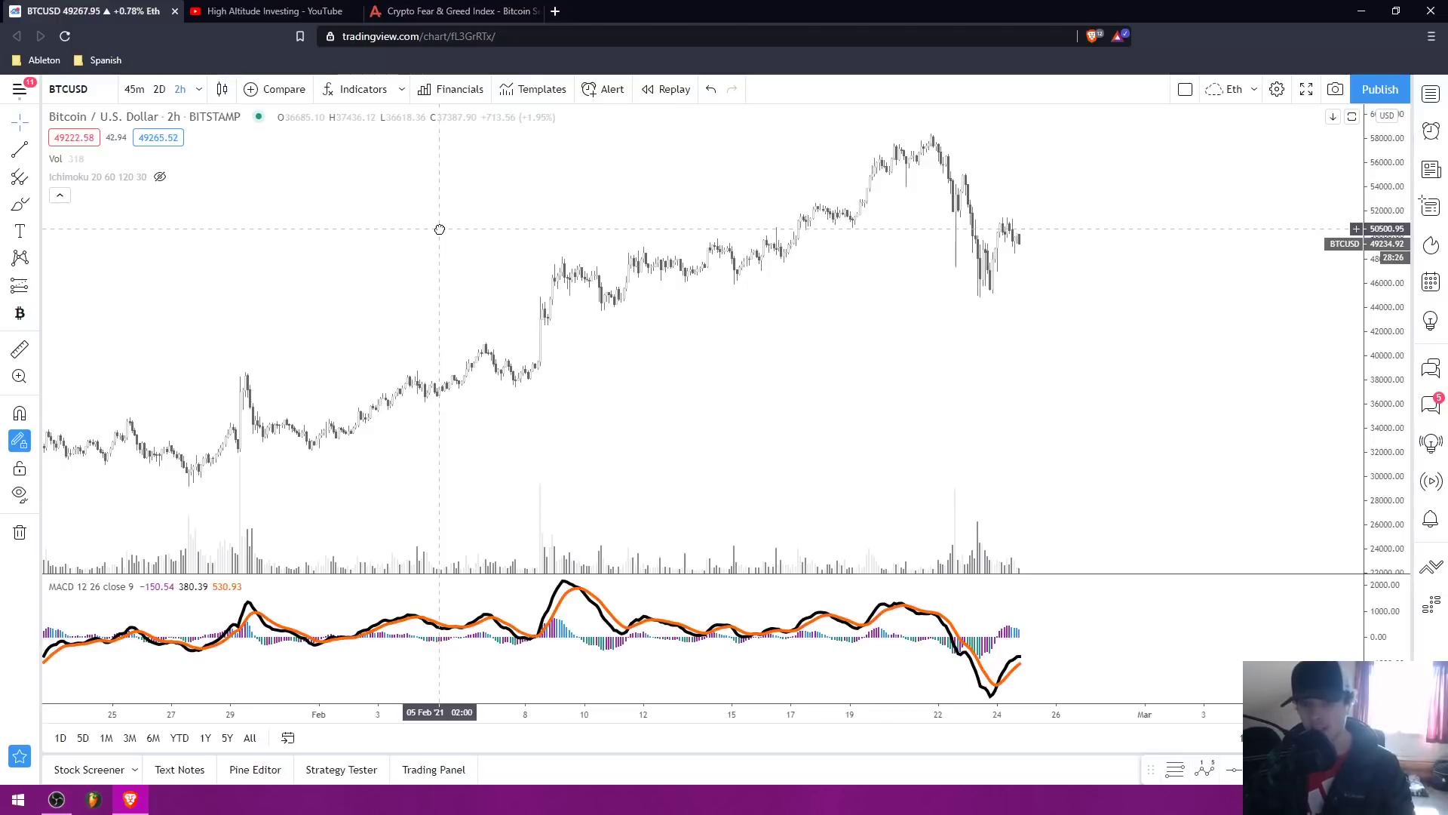
{"action": "key", "text": "ctrl+Tab"}
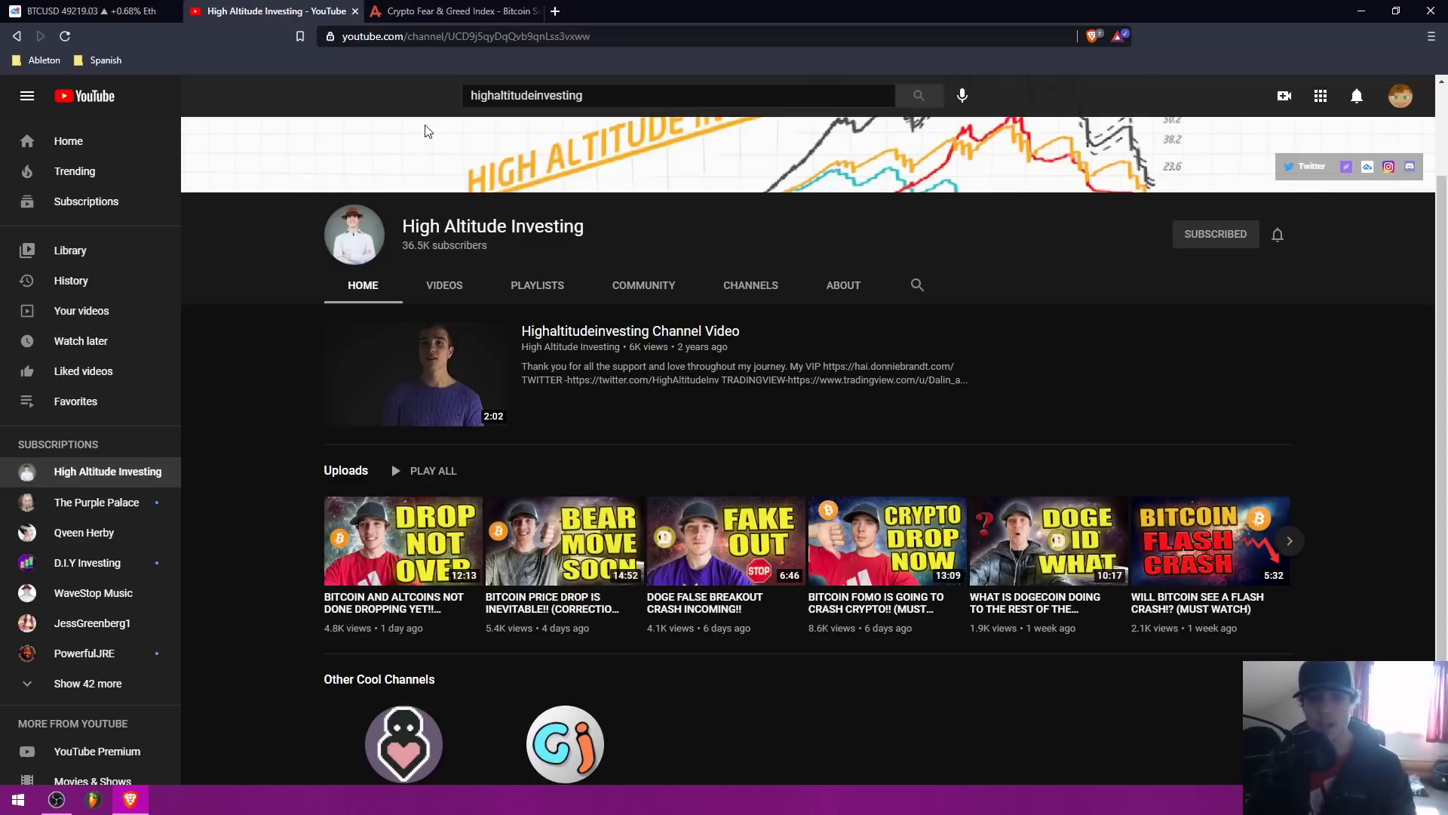
{"action": "left_click", "coordinate": [128, 6]}
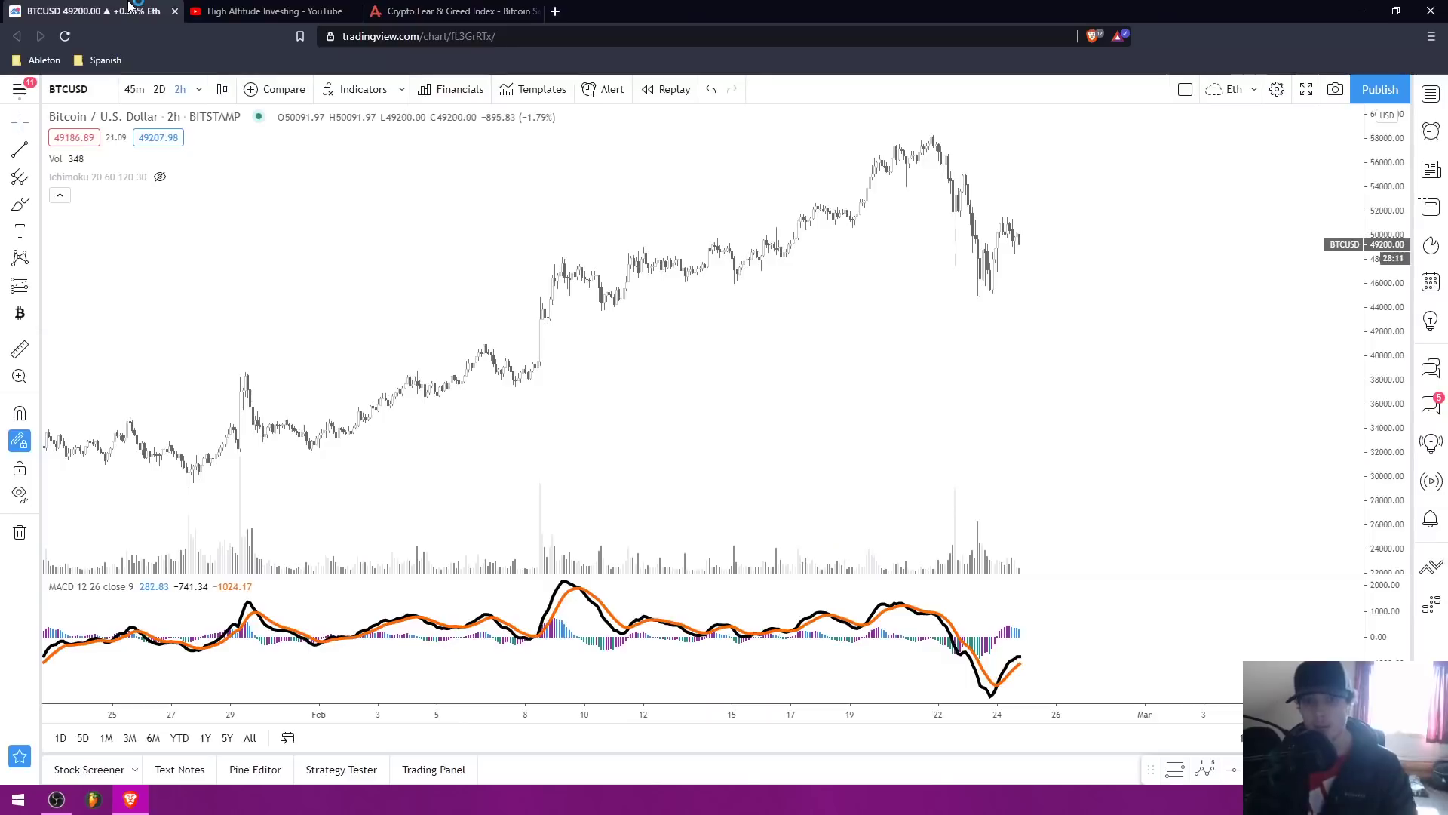
{"action": "left_click_drag", "start_coordinate": [339, 259], "coordinate": [534, 294]}
{"action": "scroll", "coordinate": [505, 246], "scroll_direction": "down", "scroll_amount": 1}
{"action": "scroll", "coordinate": [483, 295], "scroll_direction": "up", "scroll_amount": 3}
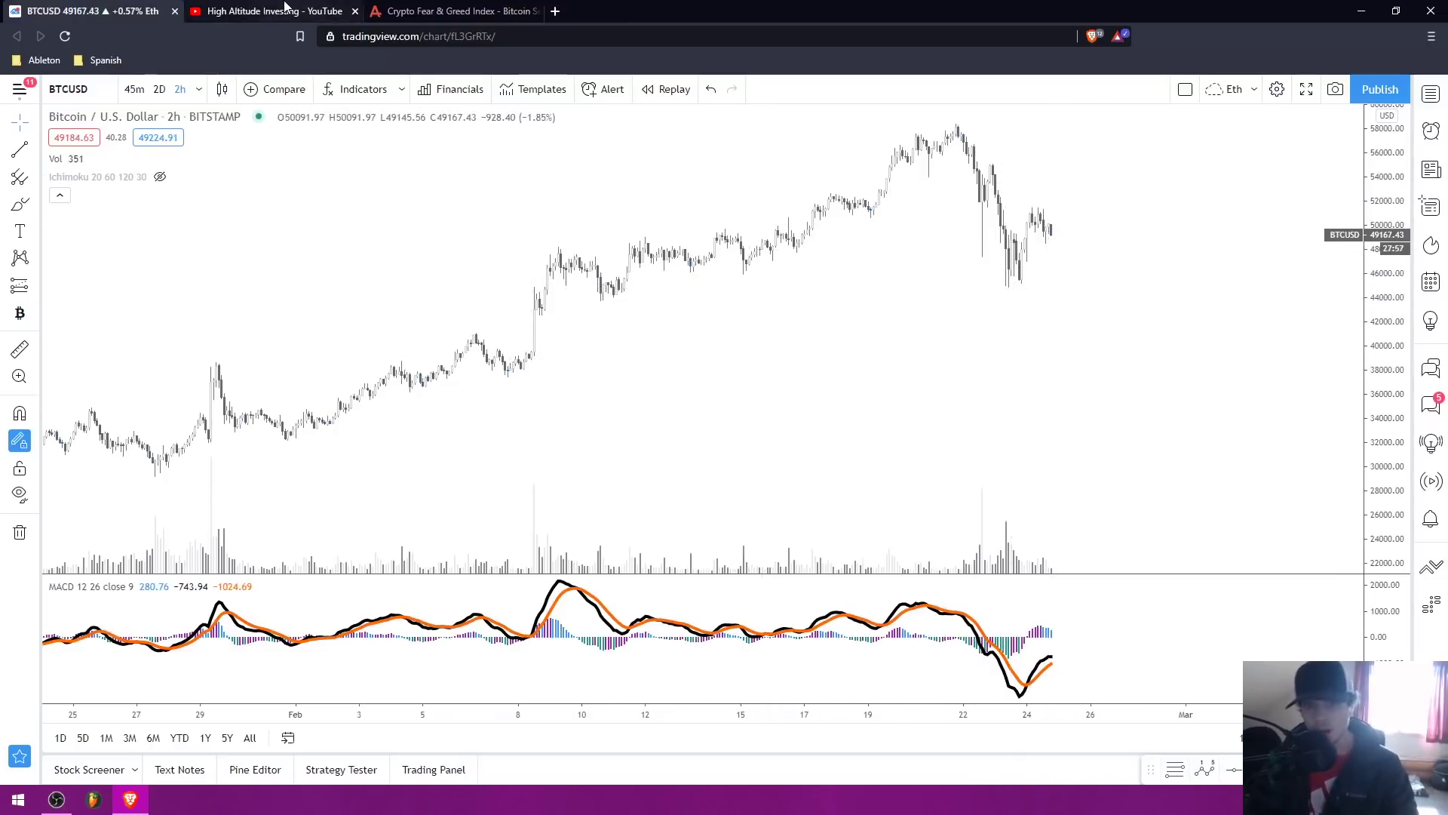
{"action": "left_click_drag", "start_coordinate": [508, 297], "coordinate": [468, 333]}
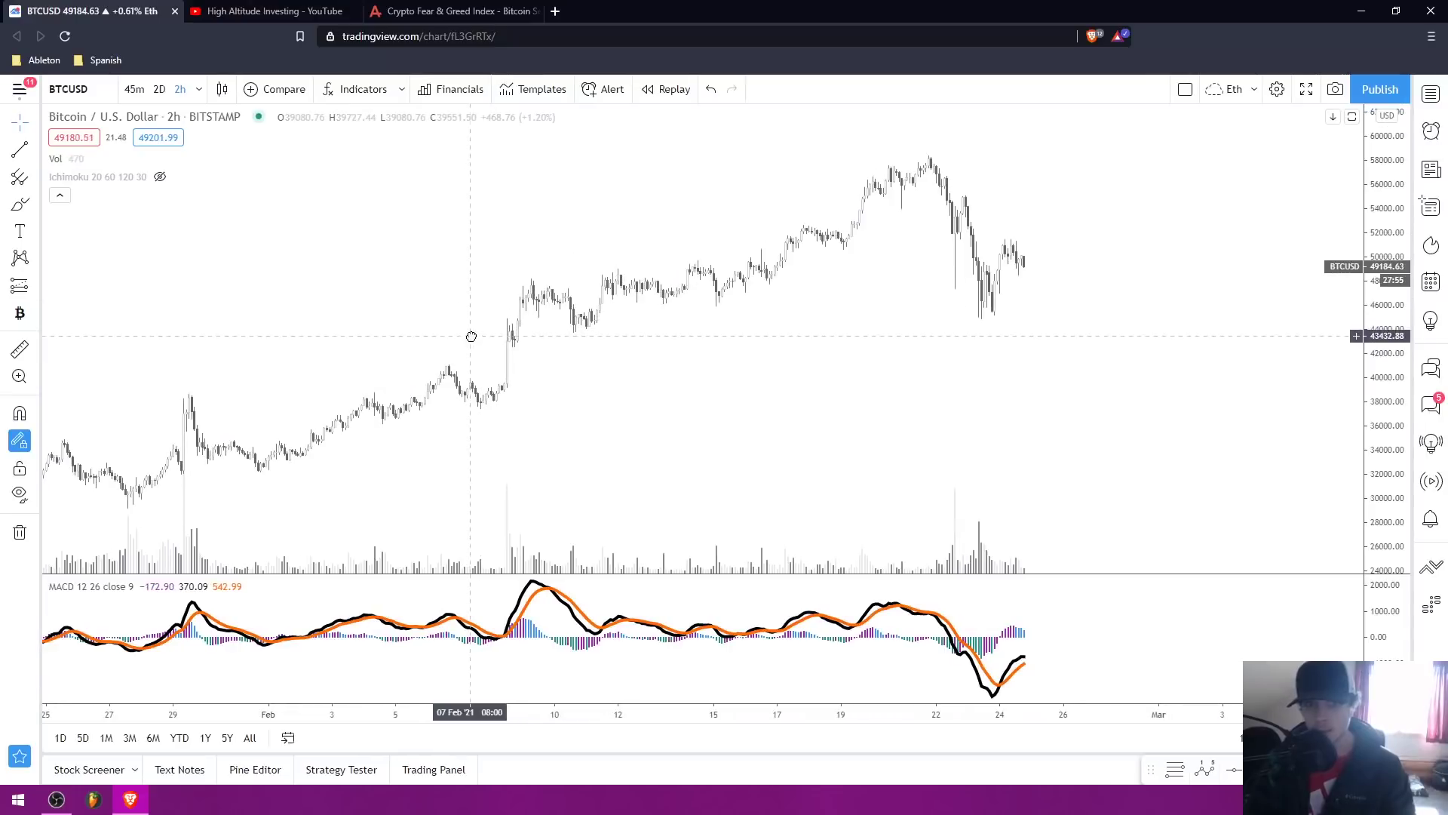
{"action": "left_click", "coordinate": [244, 8]}
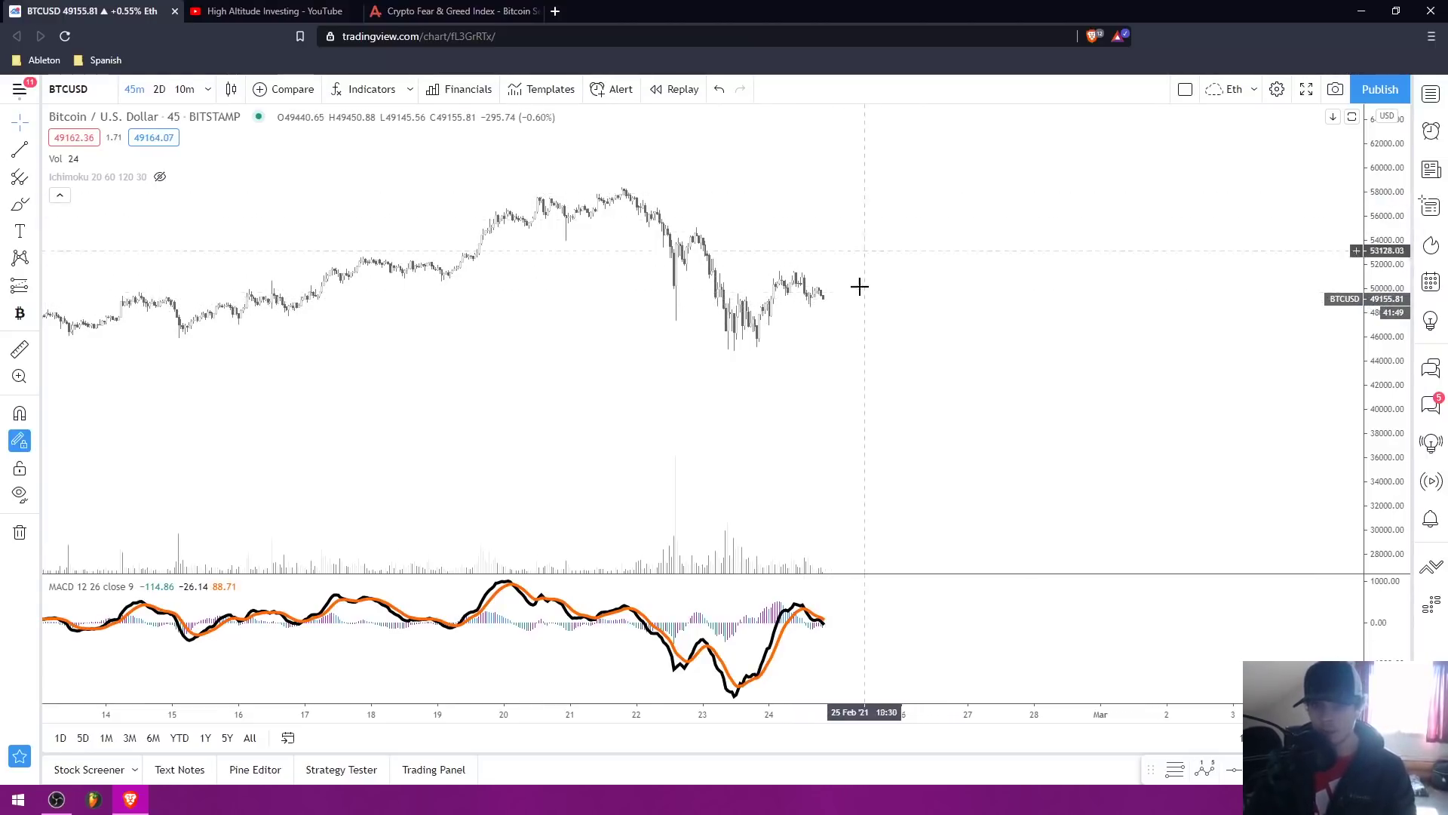
Examine the recent price action and MACD crossover on the 45-minute BTCUSD chart.
{"action": "left_click_drag", "start_coordinate": [927, 419], "coordinate": [875, 295]}
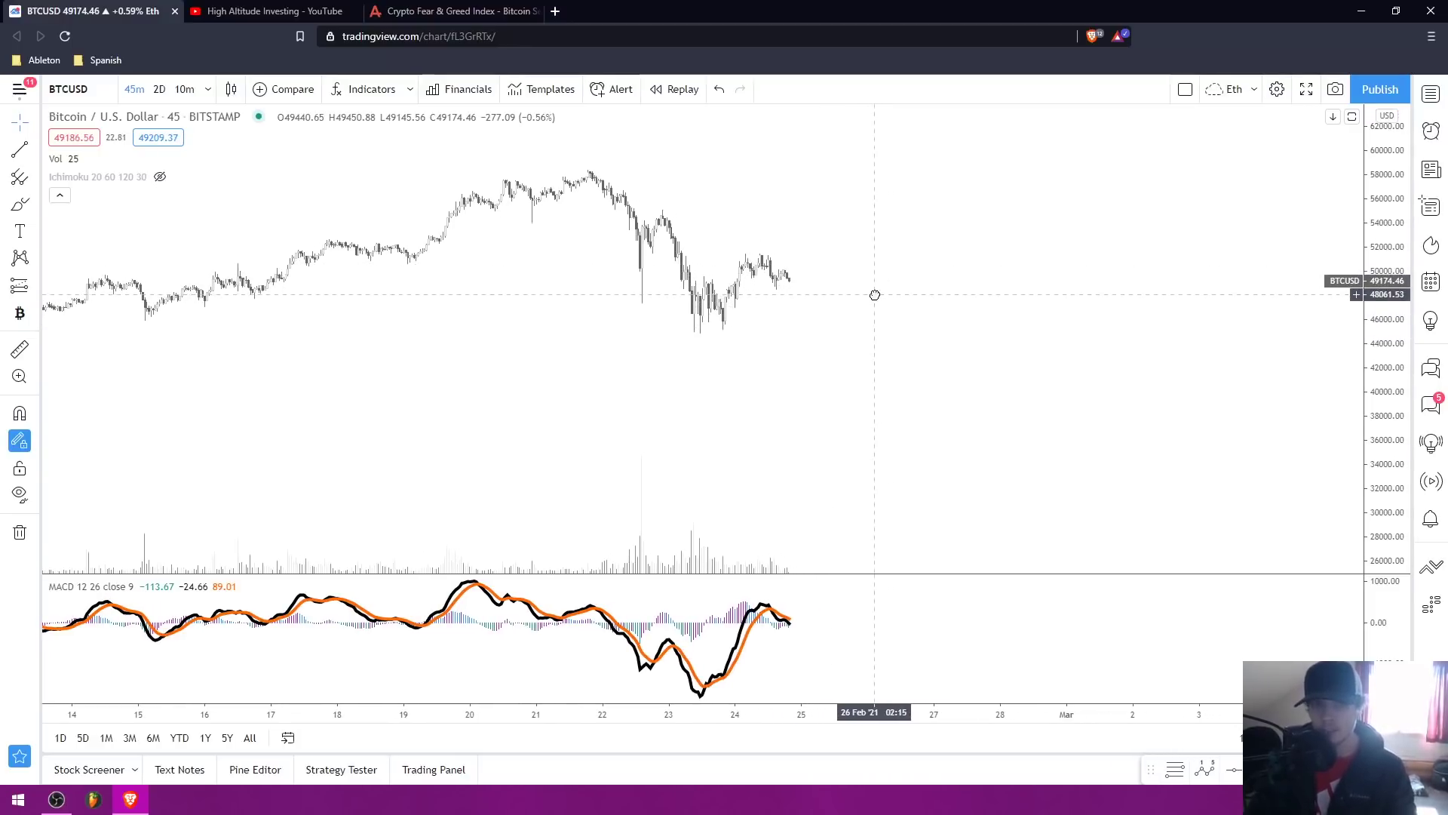
{"action": "left_click_drag", "start_coordinate": [867, 298], "coordinate": [884, 298]}
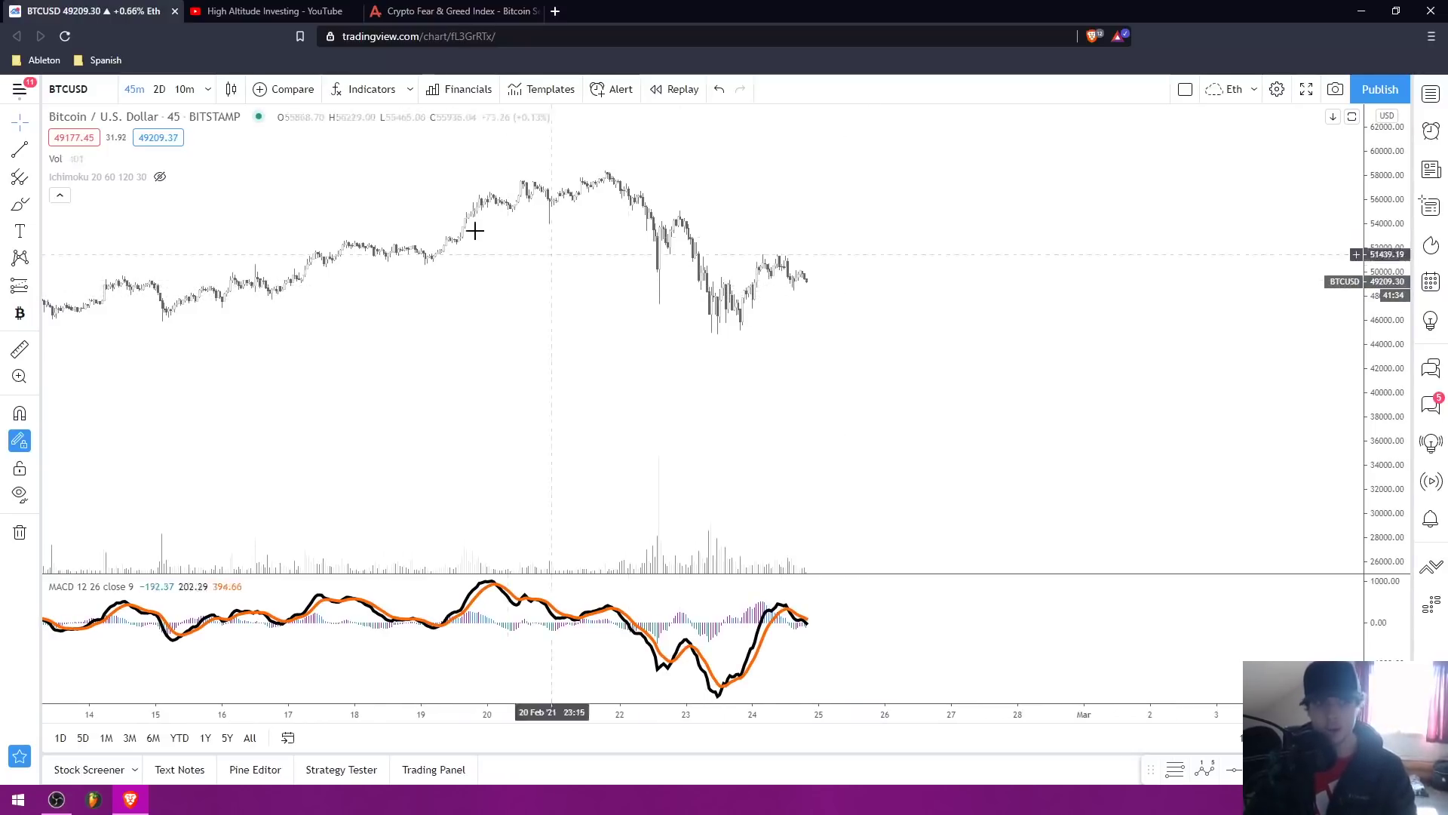
{"action": "left_click_drag", "start_coordinate": [328, 311], "coordinate": [389, 288]}
{"action": "scroll", "coordinate": [326, 292], "scroll_direction": "down", "scroll_amount": 1}
{"action": "scroll", "coordinate": [339, 279], "scroll_direction": "up", "scroll_amount": 1}
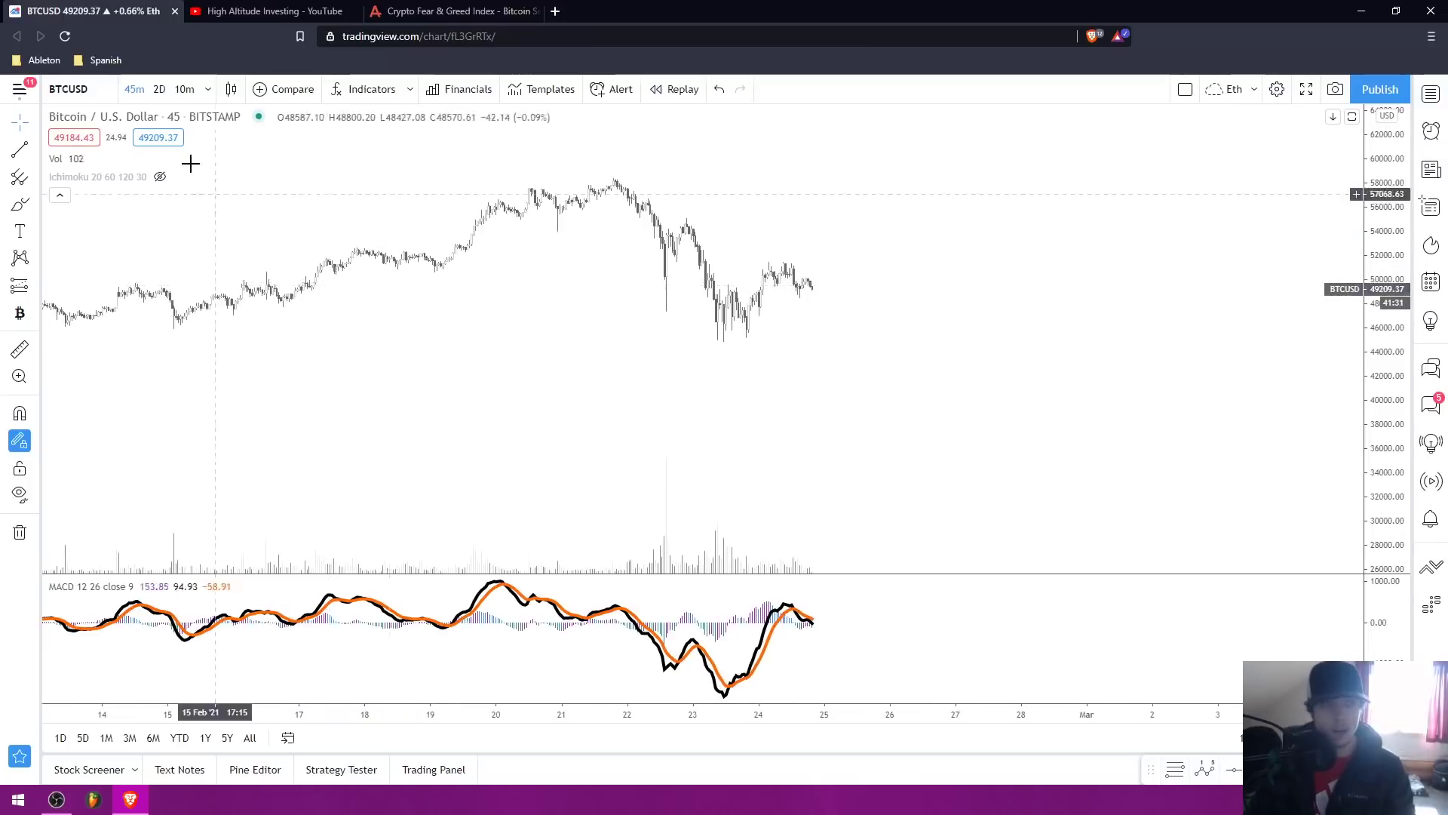
Set the chart interval to 2 hours and review the price action from late January onward.
{"action": "left_click", "coordinate": [207, 91]}
{"action": "left_click", "coordinate": [256, 459]}
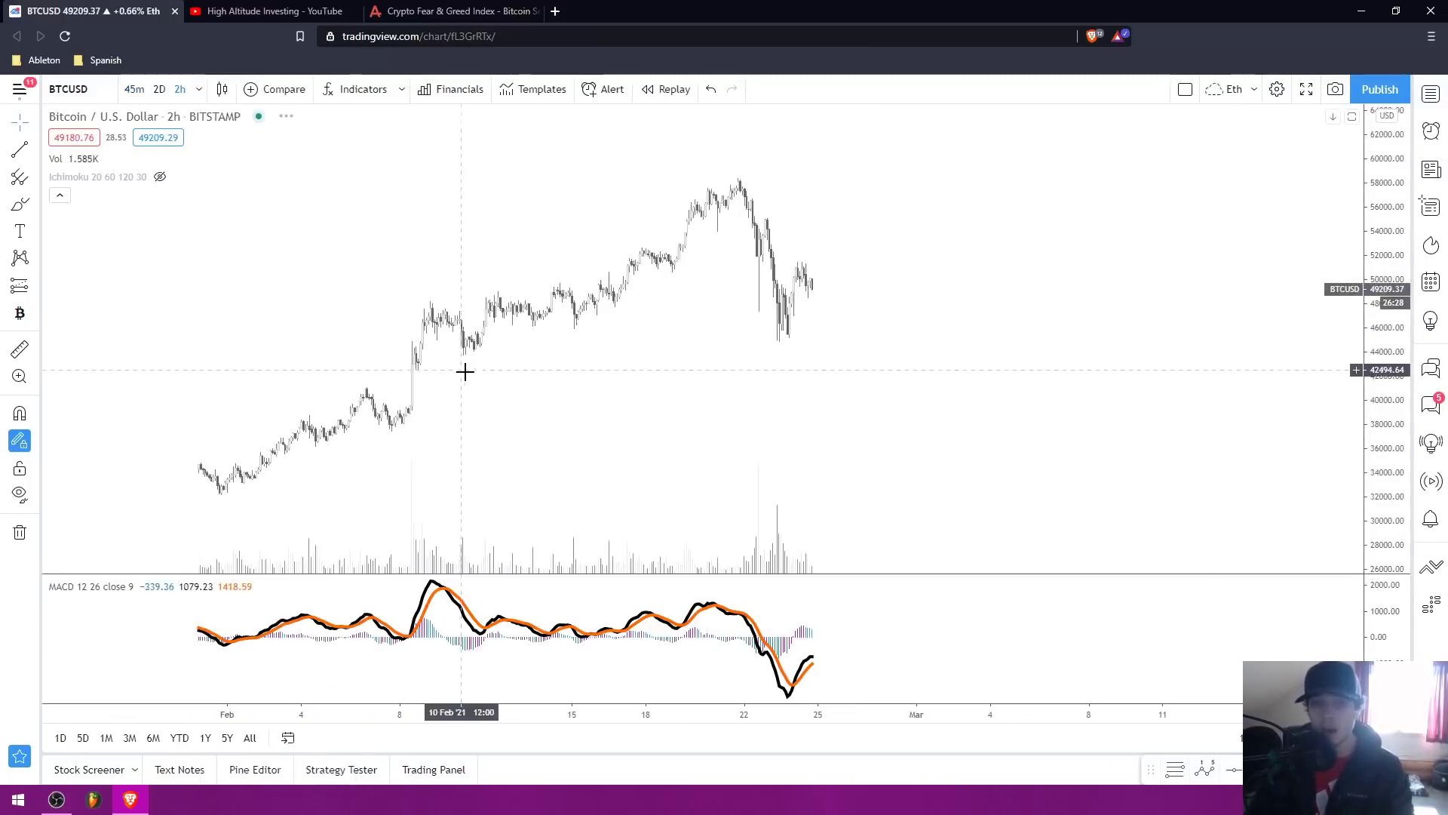
{"action": "left_click_drag", "start_coordinate": [464, 371], "coordinate": [614, 298]}
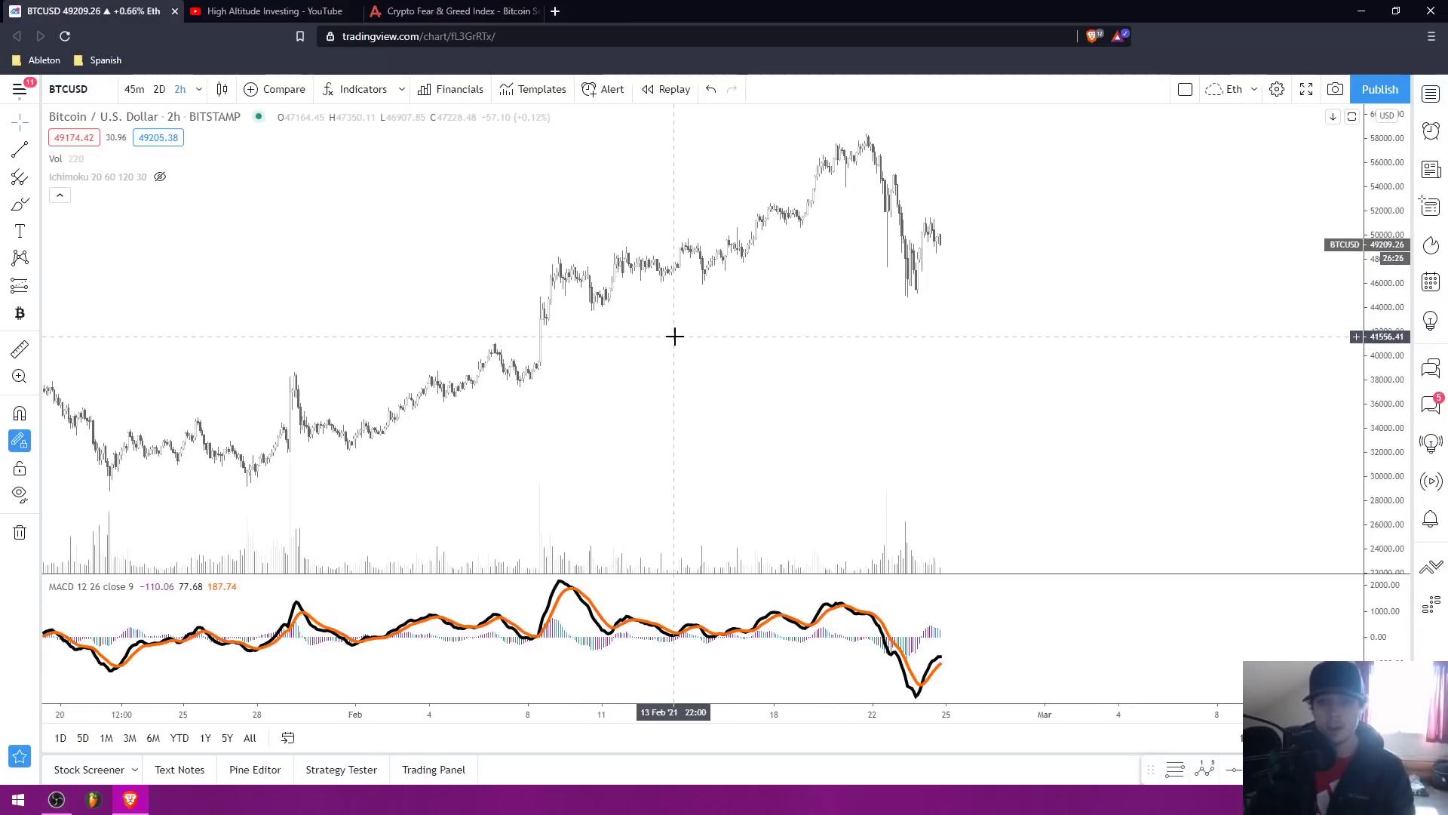
{"action": "scroll", "coordinate": [844, 349], "scroll_direction": "up", "scroll_amount": 3}
{"action": "scroll", "coordinate": [594, 358], "scroll_direction": "down", "scroll_amount": 3}
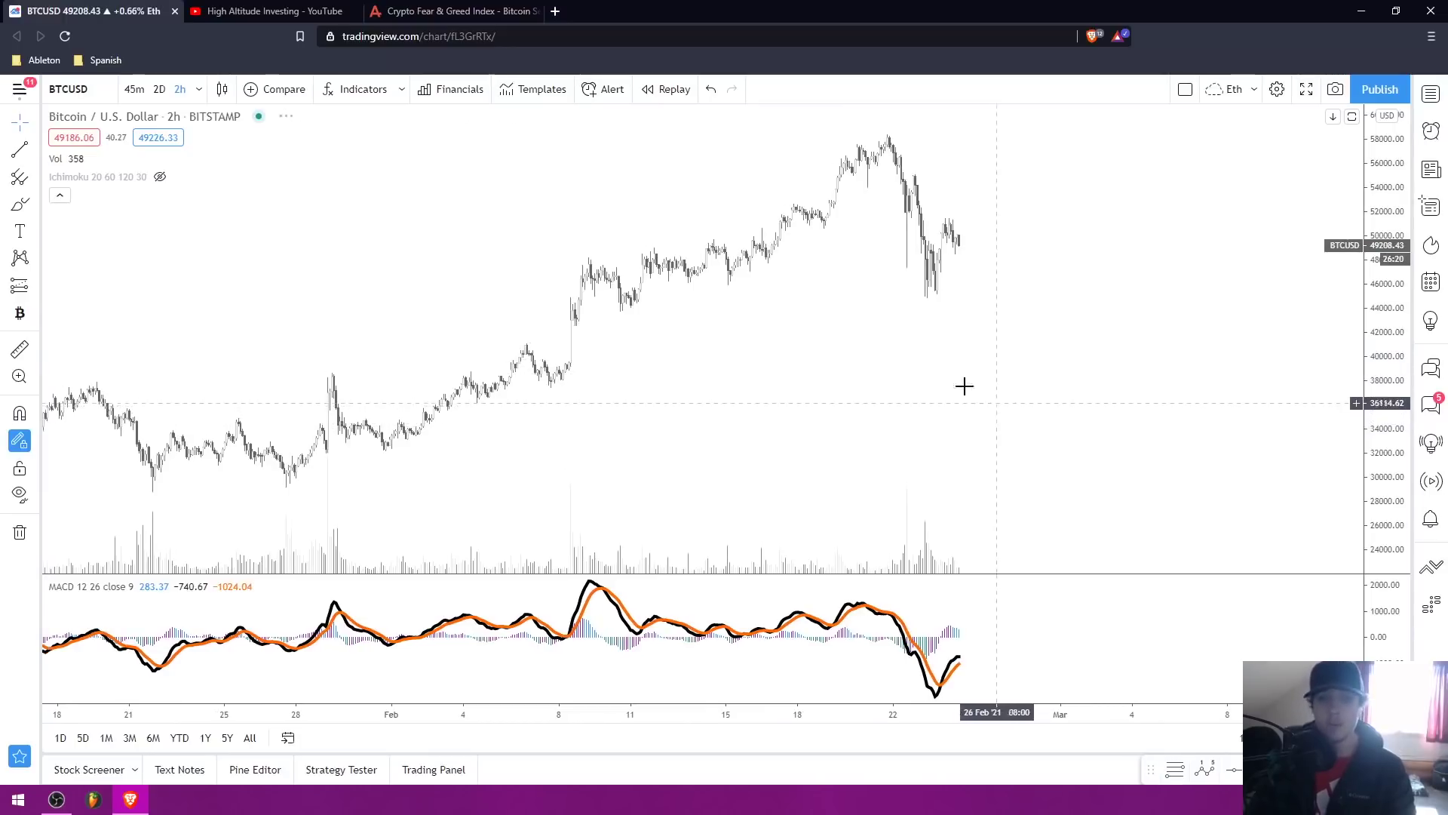
Set the BTCUSD chart interval to 4 hours and inspect the January and February price swings.
{"action": "left_click", "coordinate": [199, 90]}
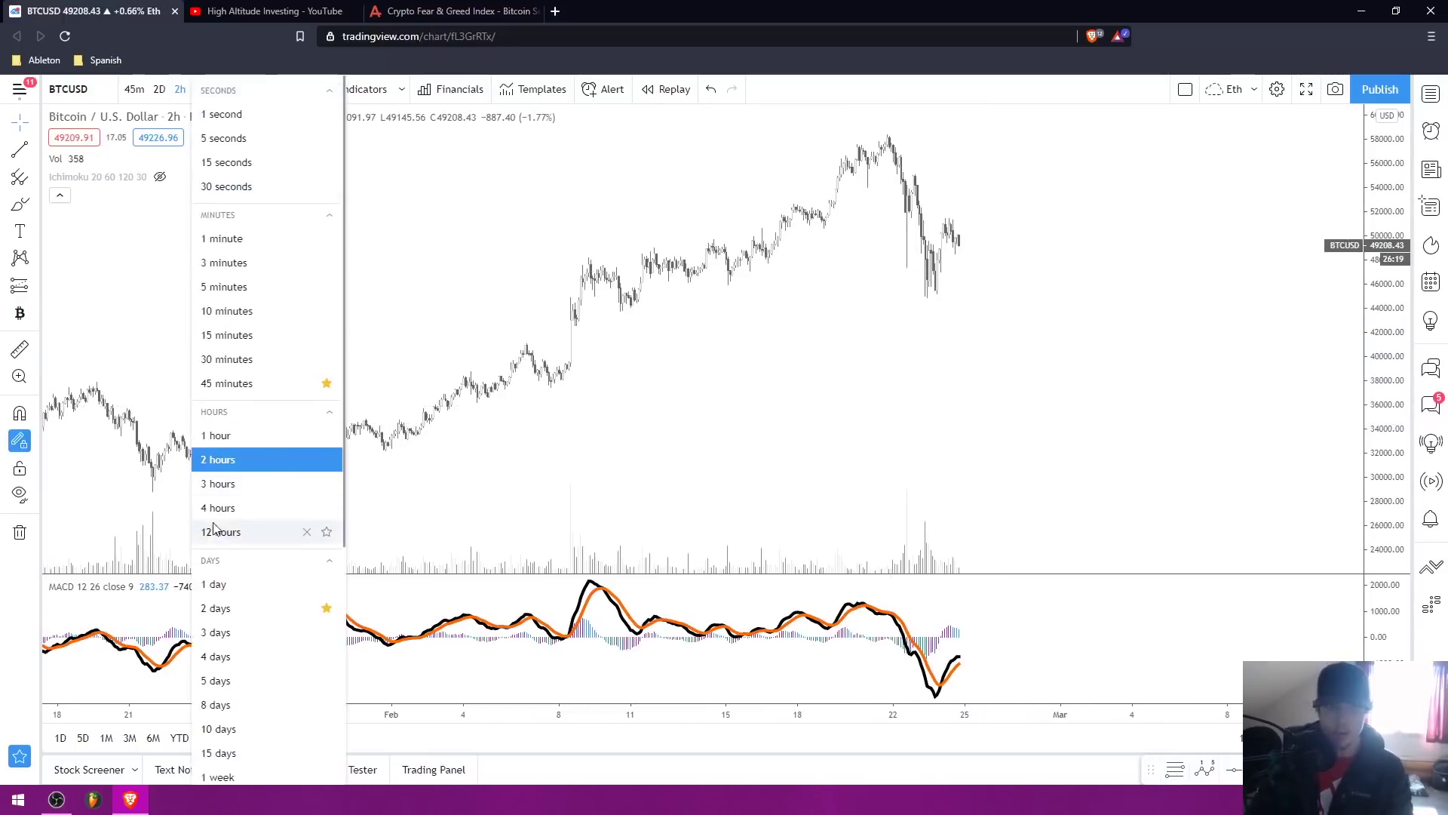
{"action": "left_click", "coordinate": [306, 530]}
{"action": "left_click_drag", "start_coordinate": [570, 334], "coordinate": [628, 299]}
{"action": "scroll", "coordinate": [627, 299], "scroll_direction": "up", "scroll_amount": 1}
{"action": "scroll", "coordinate": [627, 299], "scroll_direction": "up", "scroll_amount": 3}
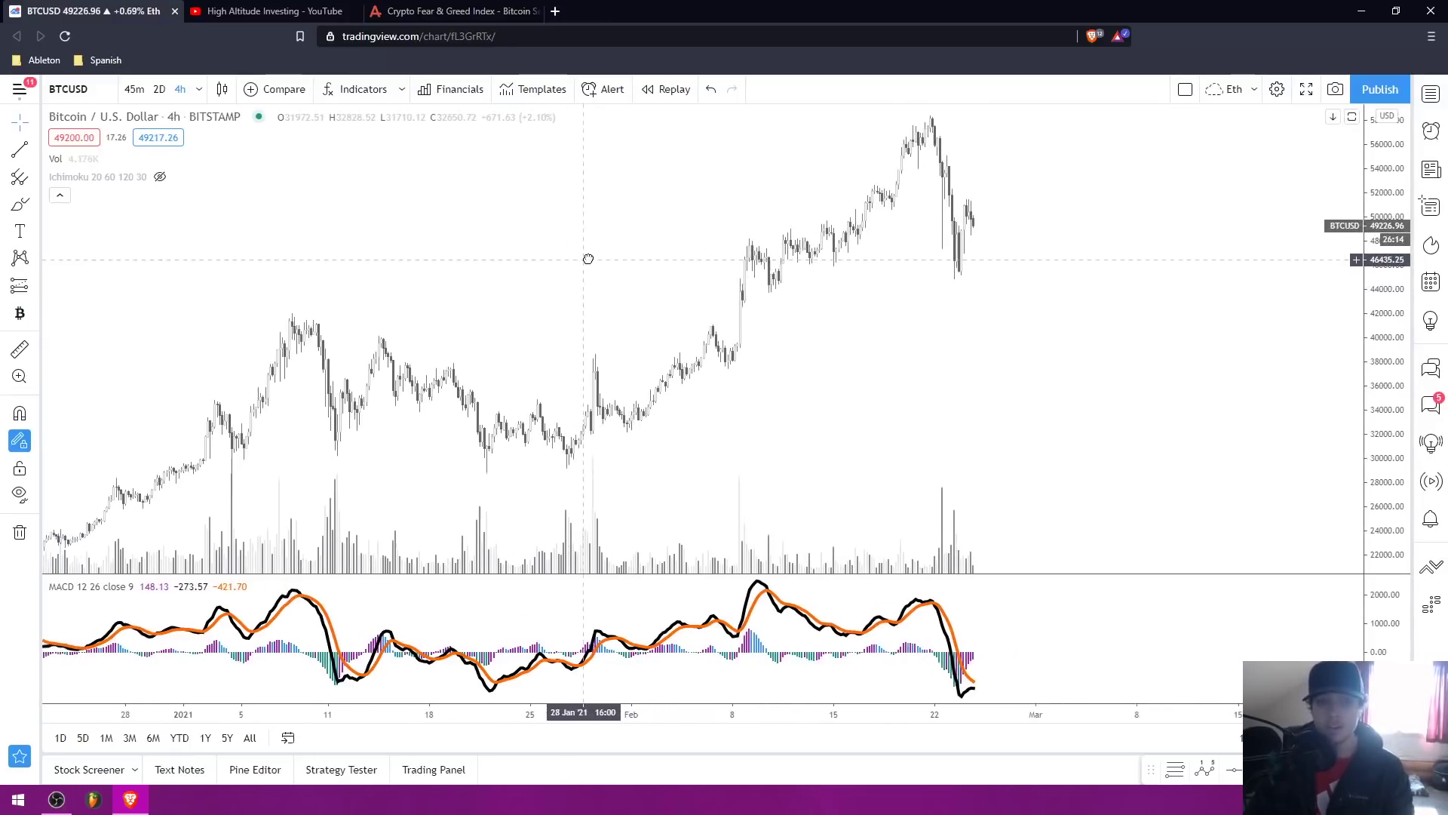
{"action": "scroll", "coordinate": [568, 267], "scroll_direction": "up", "scroll_amount": 3}
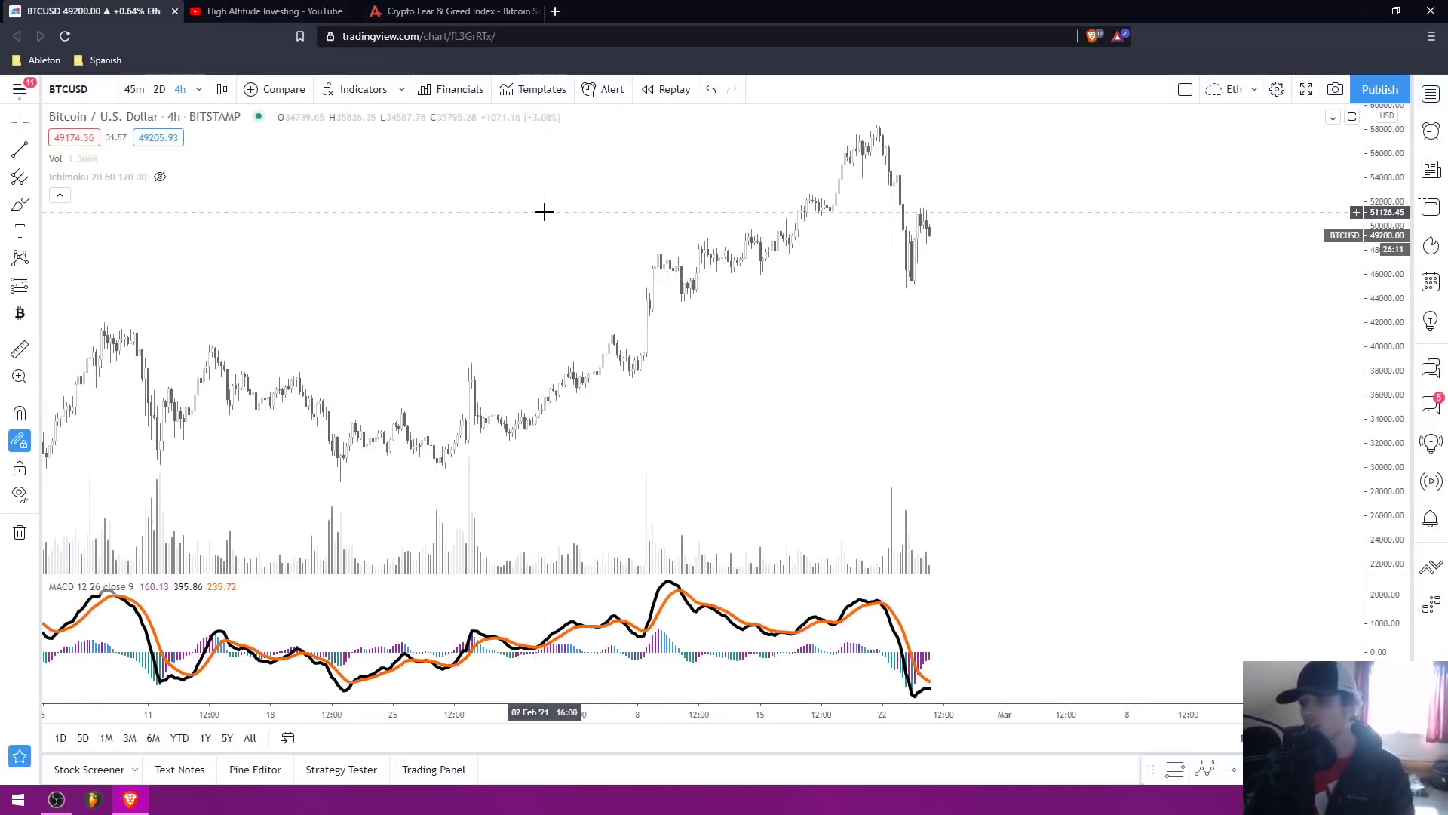
{"action": "left_click_drag", "start_coordinate": [482, 204], "coordinate": [508, 198]}
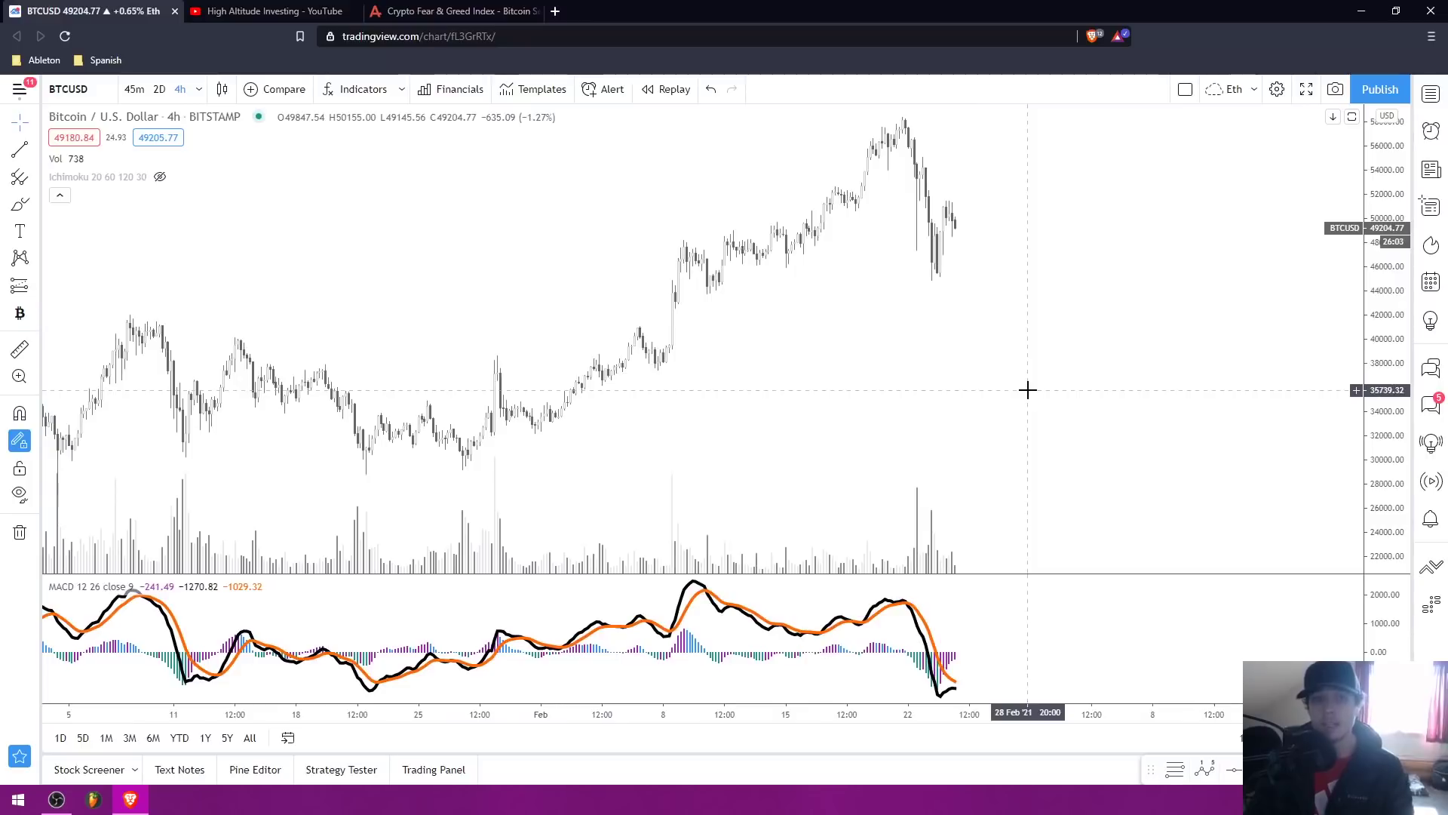
{"action": "mouse_move", "coordinate": [1022, 360]}
{"action": "left_mouse_down"}
{"action": "mouse_move", "coordinate": [1055, 362]}
{"action": "mouse_move", "coordinate": [1034, 353]}
{"action": "left_mouse_up"}
{"action": "left_click", "coordinate": [201, 90]}
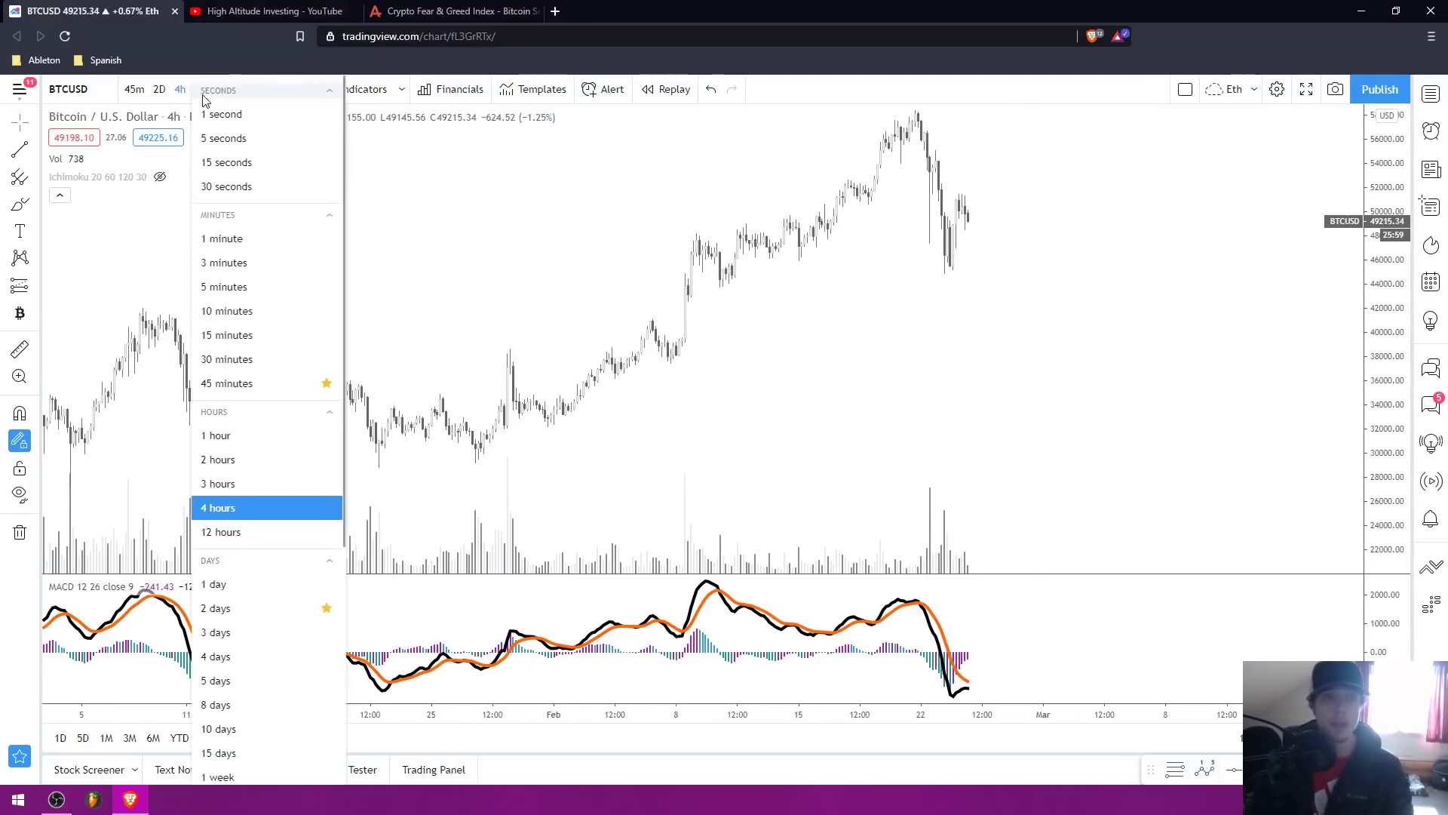
{"action": "left_click", "coordinate": [750, 354]}
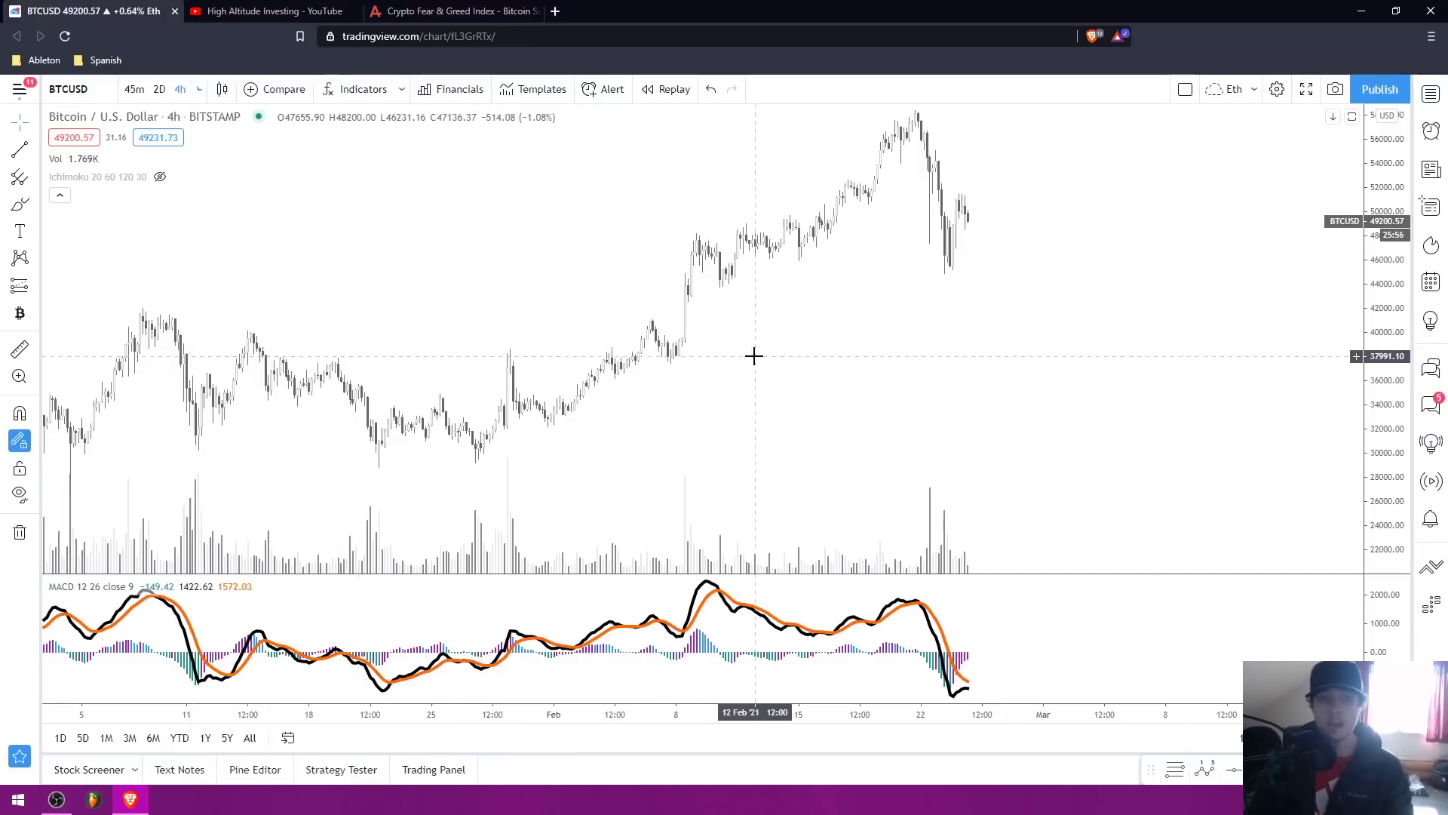
Draw an Elliott impulse wave with points 0 to 5, from the 27 January low near 28,900 to the 22 February high near 57,600.
{"action": "left_click_drag", "start_coordinate": [663, 309], "coordinate": [601, 362]}
{"action": "scroll", "coordinate": [605, 337], "scroll_direction": "up", "scroll_amount": 1}
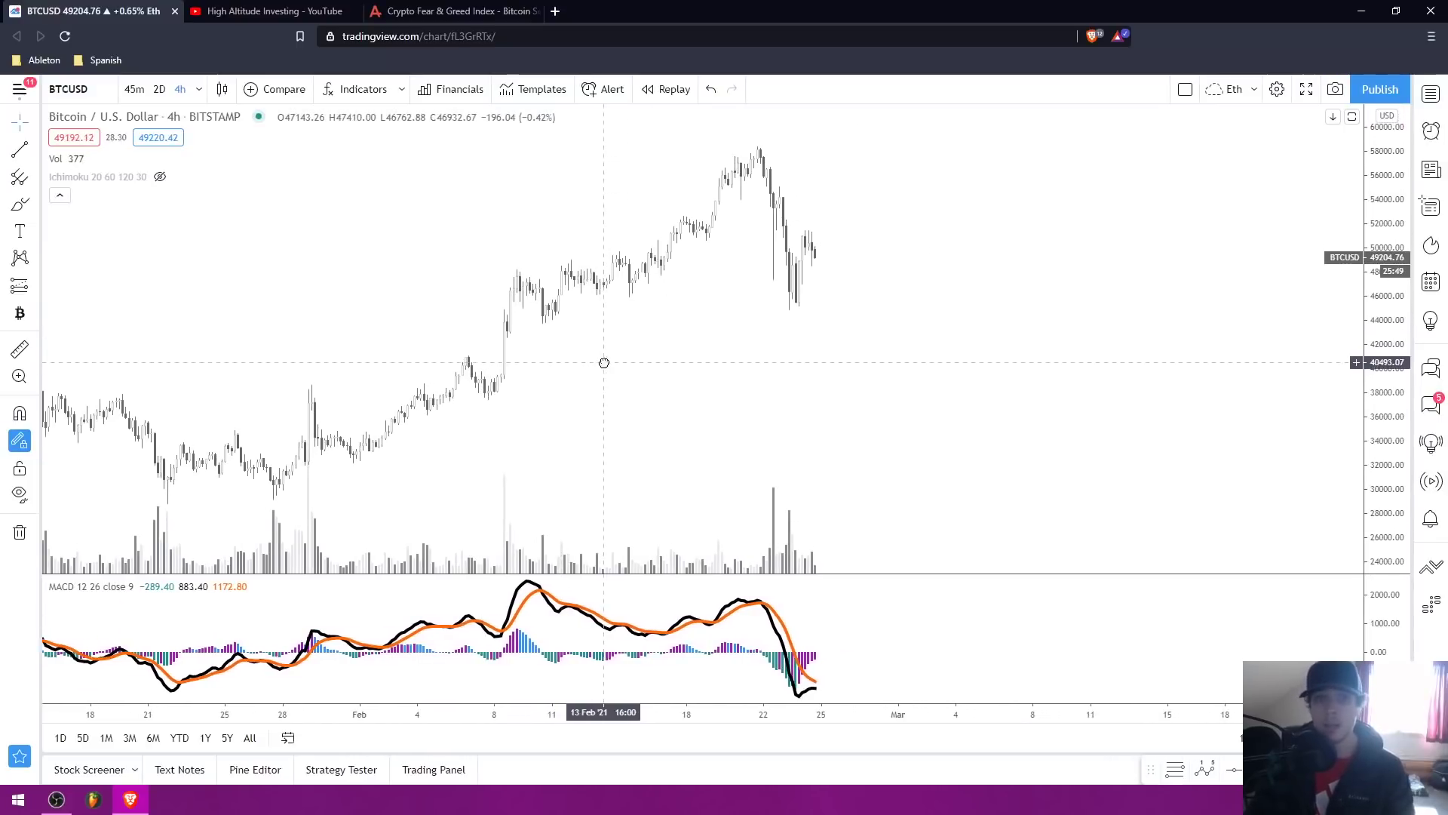
{"action": "left_click", "coordinate": [34, 262]}
{"action": "left_click", "coordinate": [193, 440]}
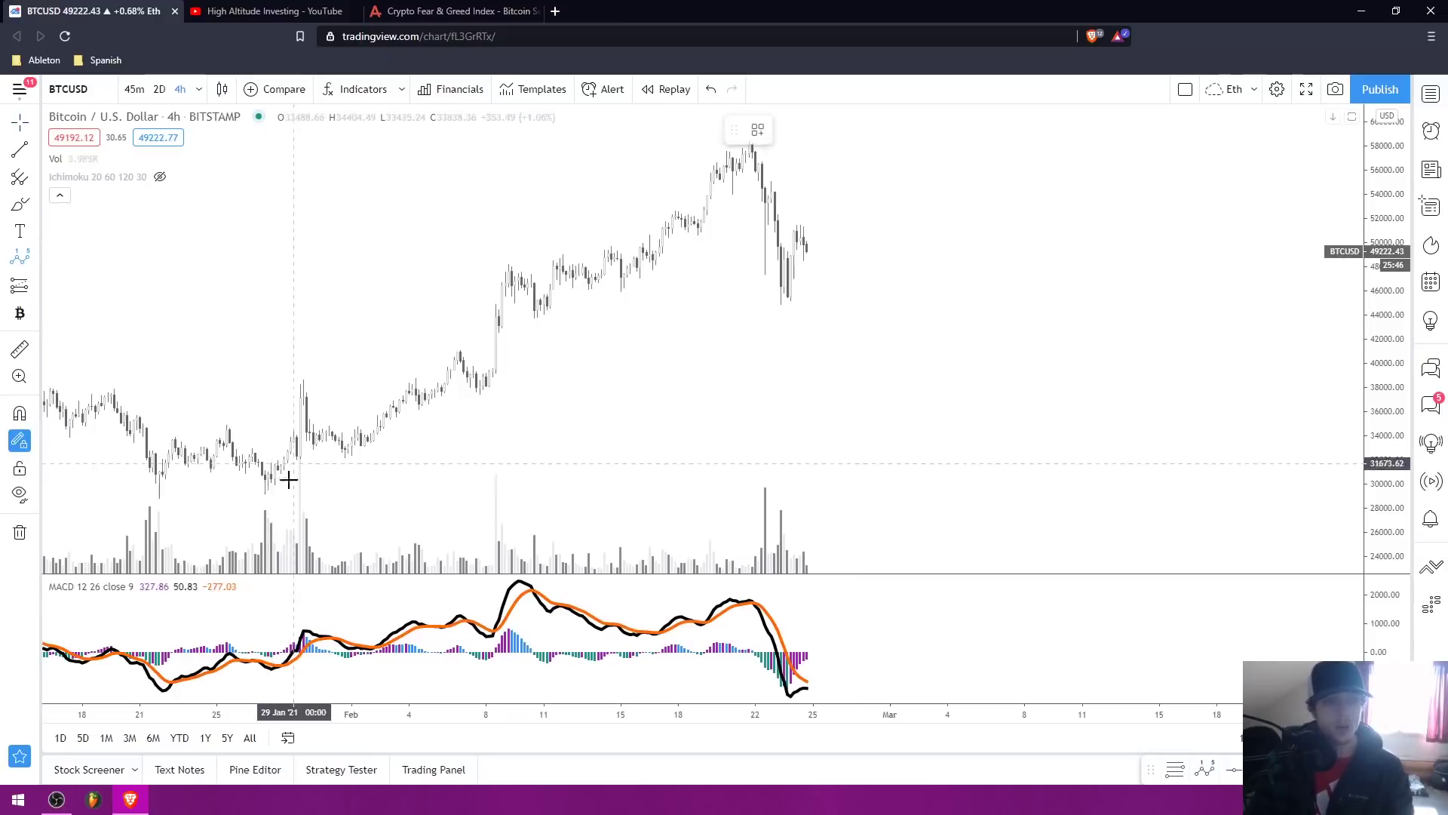
{"action": "left_click", "coordinate": [255, 496]}
{"action": "left_click", "coordinate": [303, 386]}
{"action": "left_click", "coordinate": [344, 457]}
{"action": "left_click", "coordinate": [514, 260]}
{"action": "left_click", "coordinate": [534, 315]}
{"action": "left_click", "coordinate": [752, 143]}
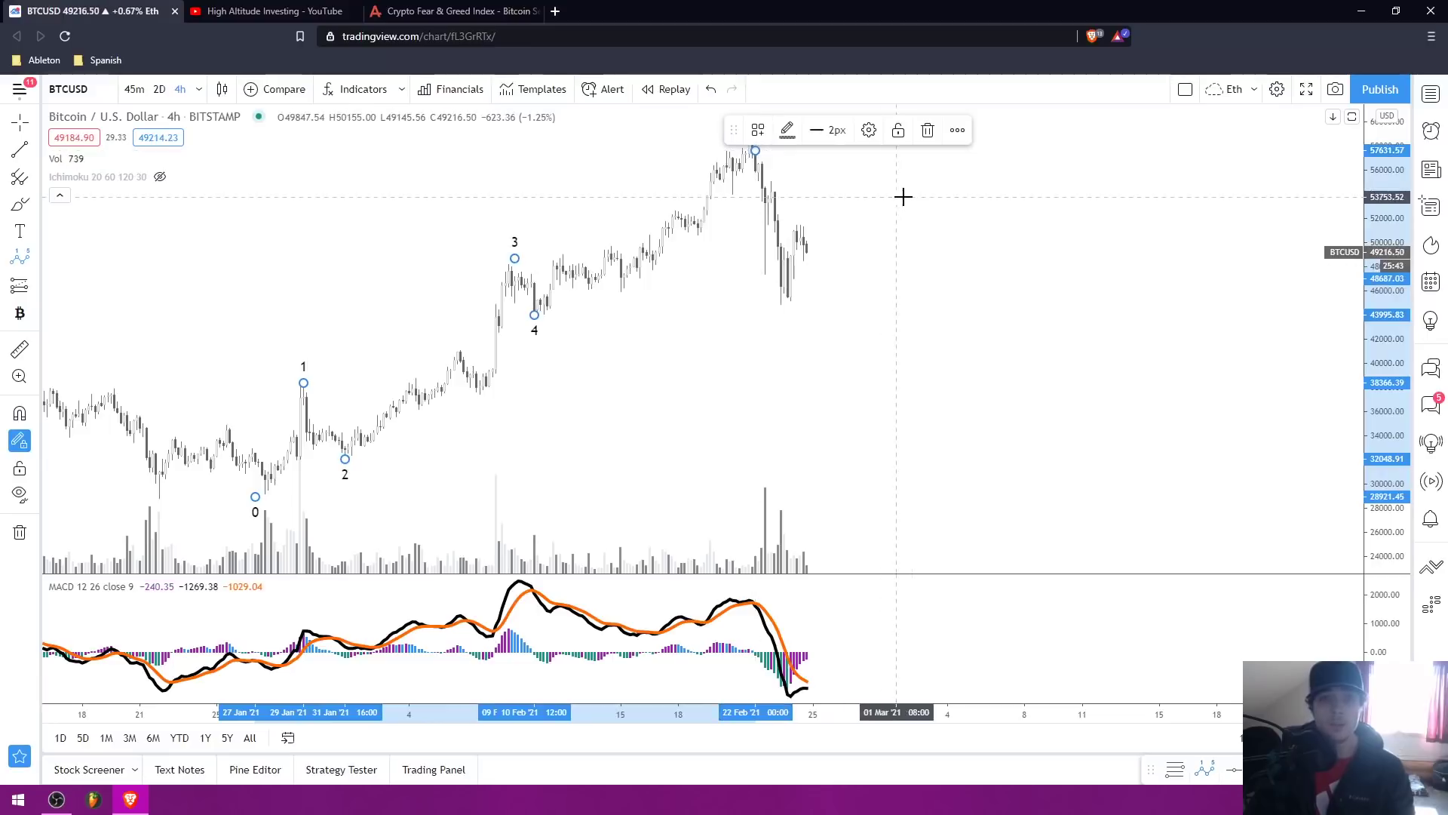
{"action": "left_click", "coordinate": [918, 203]}
Examine the labelled impulse wave and the price decline following point 5 on the 4-hour chart.
{"action": "left_click_drag", "start_coordinate": [954, 251], "coordinate": [937, 233]}
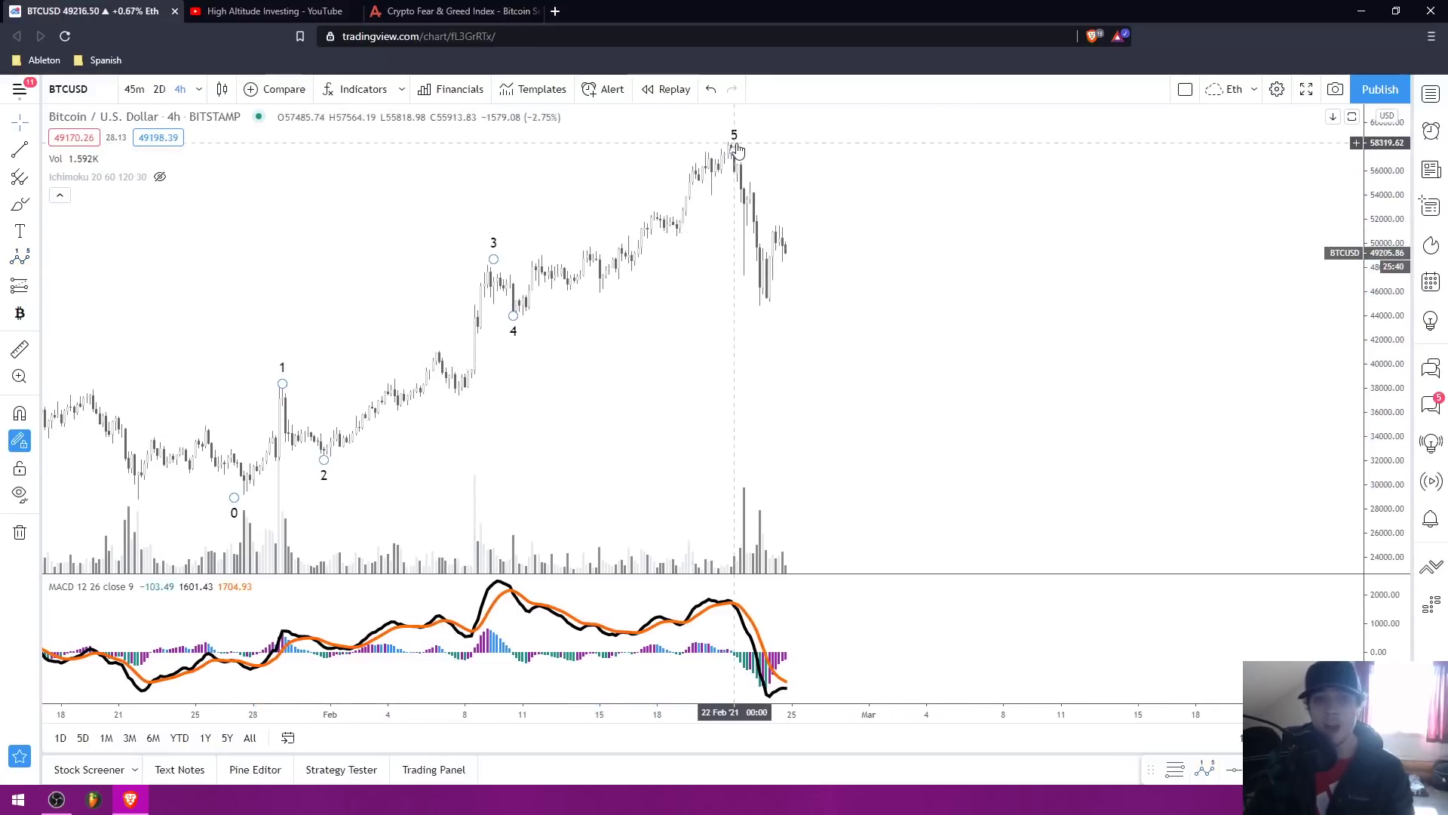
{"action": "left_click_drag", "start_coordinate": [866, 187], "coordinate": [853, 188]}
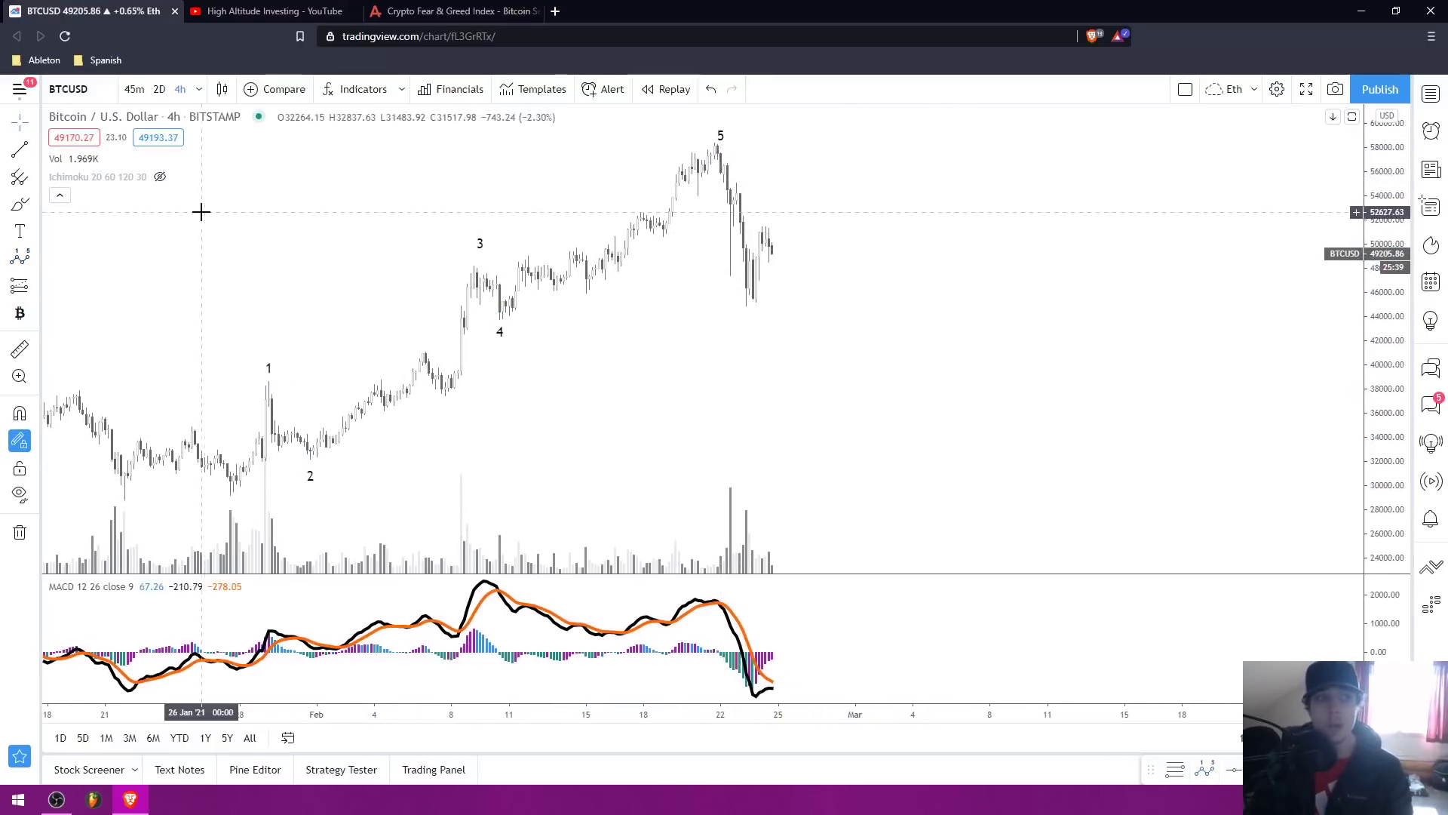
{"action": "scroll", "coordinate": [543, 348], "scroll_direction": "left", "scroll_amount": 2}
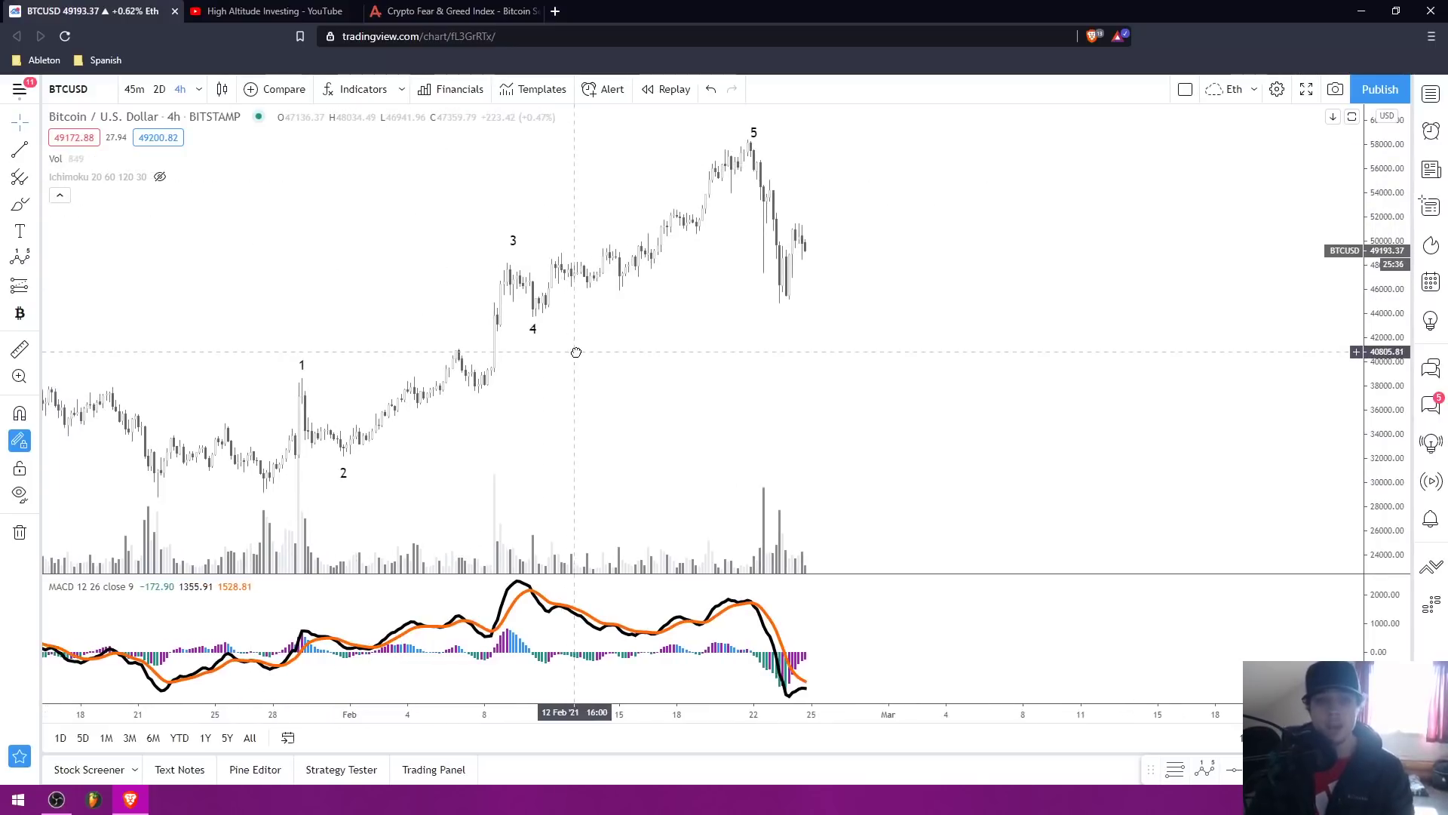
{"action": "scroll", "coordinate": [745, 339], "scroll_direction": "up", "scroll_amount": 2}
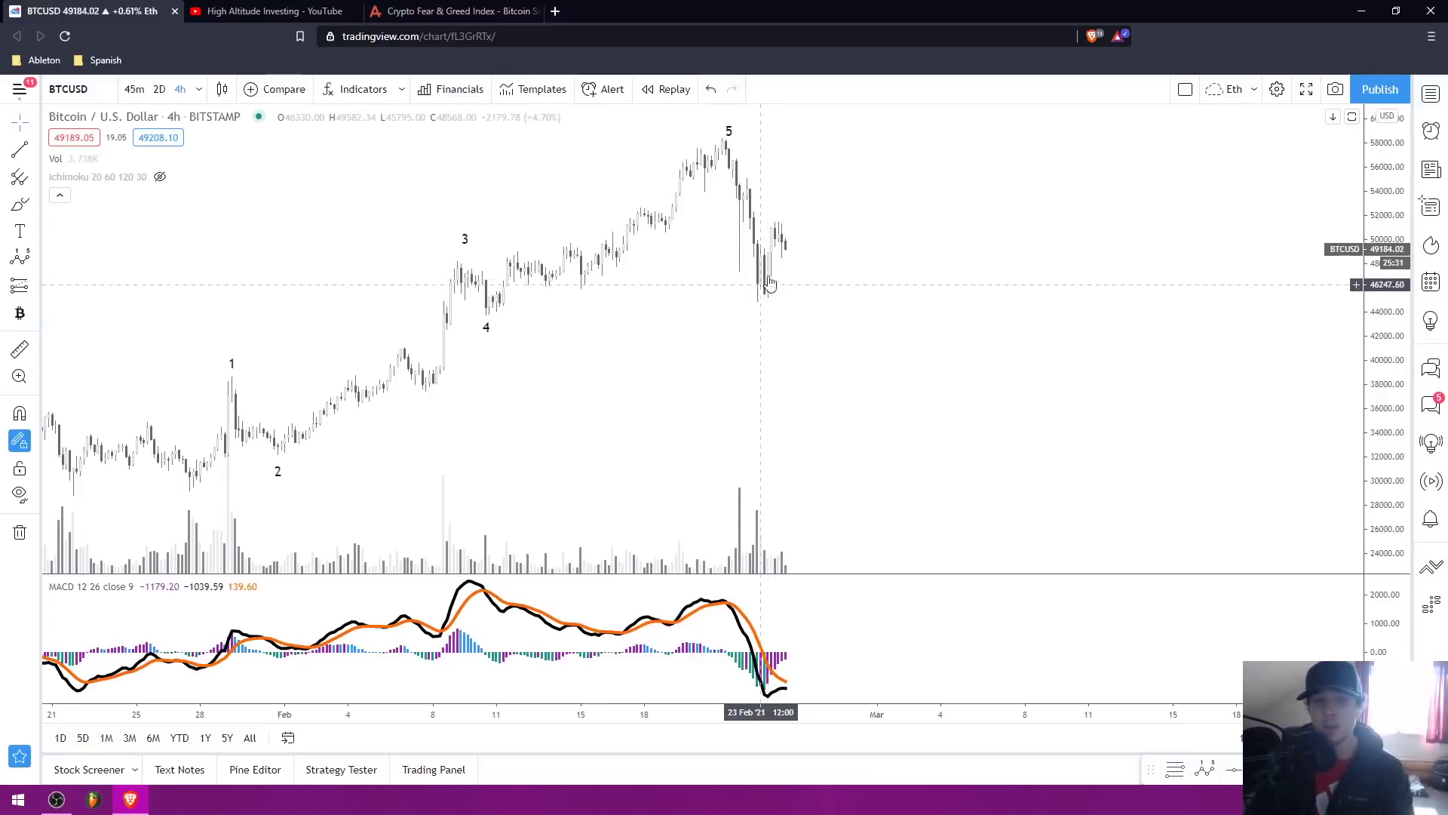
{"action": "scroll", "coordinate": [967, 198], "scroll_direction": "up", "scroll_amount": 3}
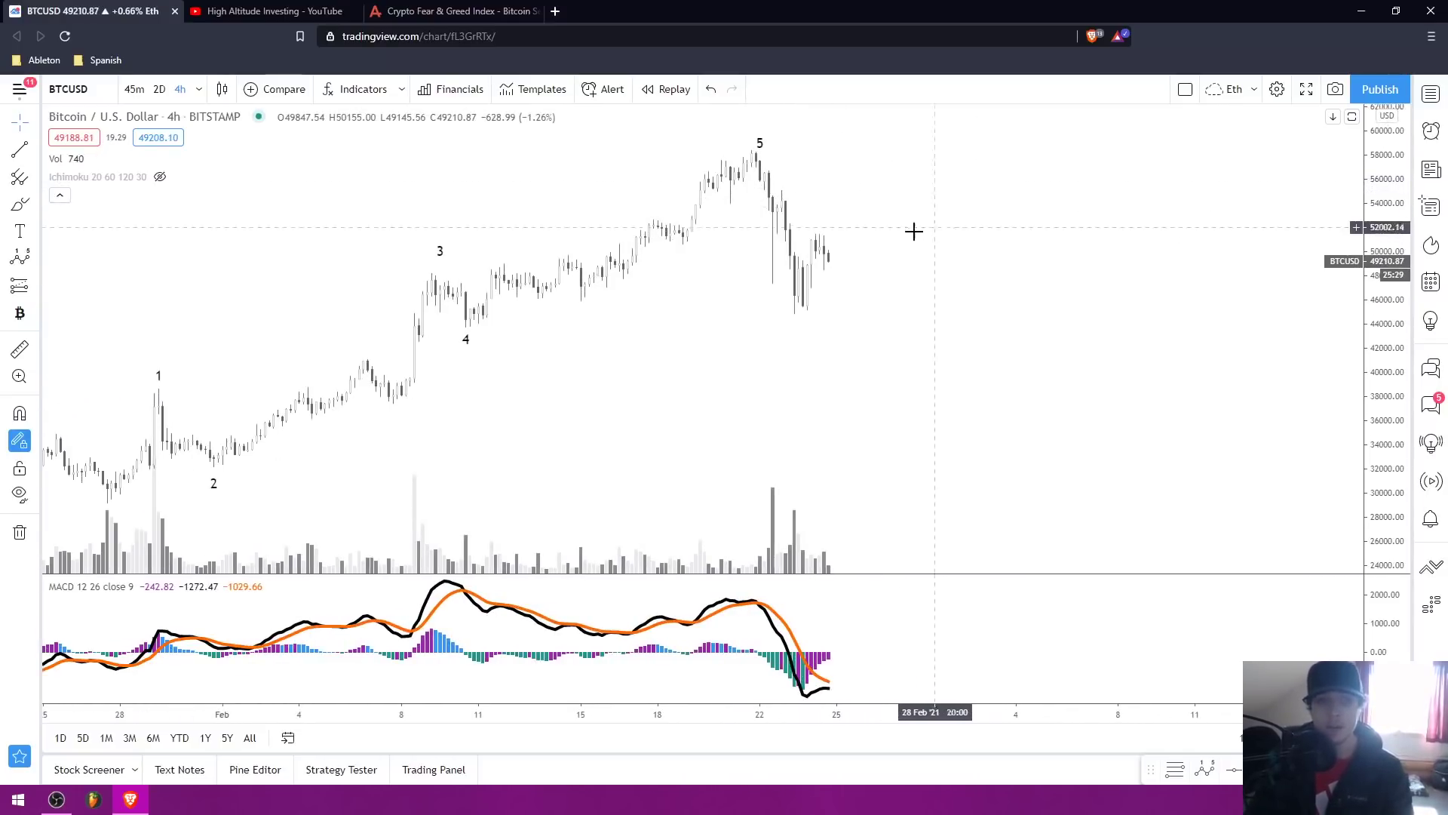
{"action": "left_click_drag", "start_coordinate": [902, 233], "coordinate": [899, 219]}
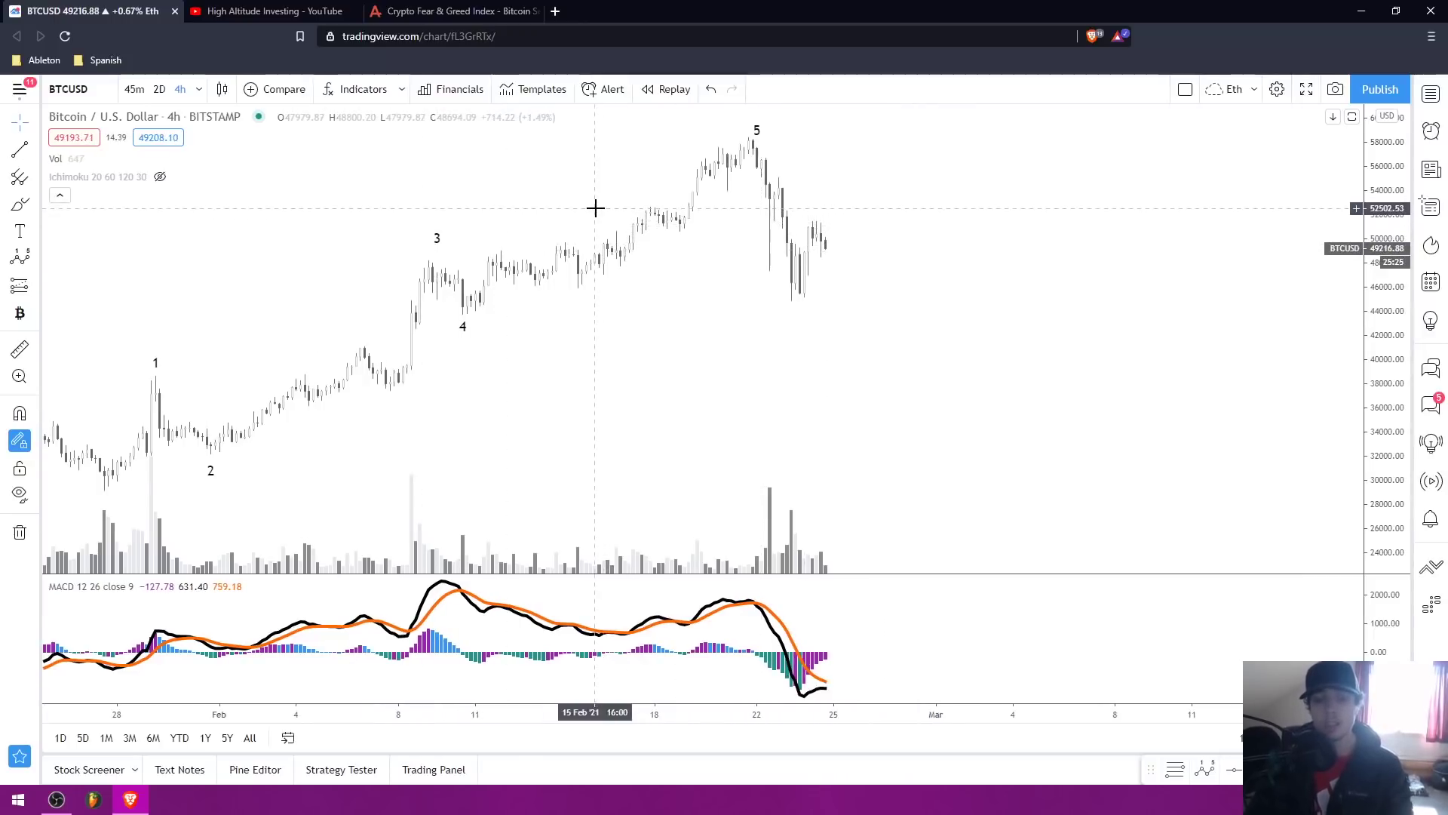
Set the chart interval to 1 hour and compress the price scale, leaving empty space after the latest candles.
{"action": "left_click", "coordinate": [199, 89]}
{"action": "left_click", "coordinate": [239, 444]}
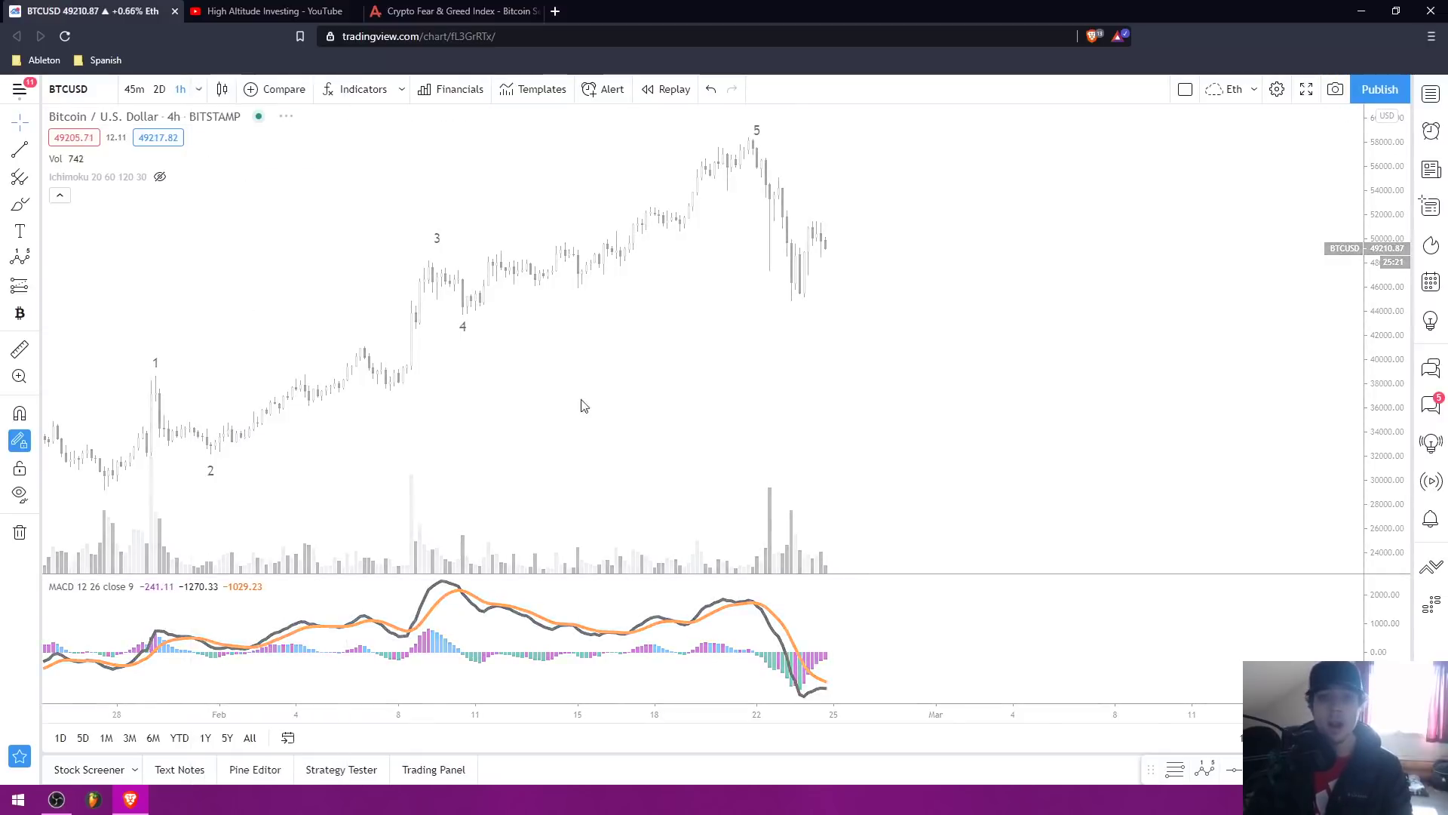
{"action": "double_click", "coordinate": [1377, 325]}
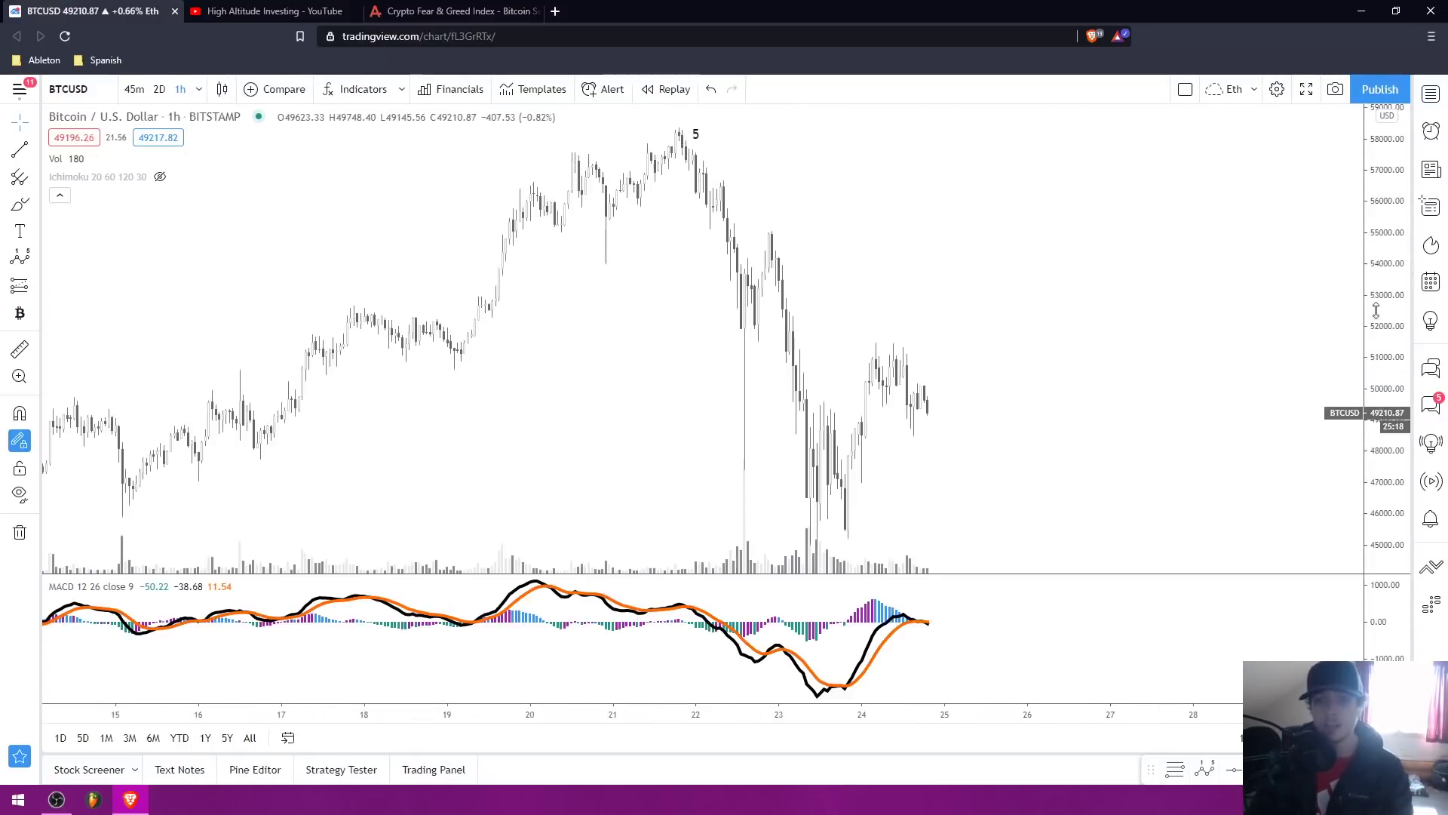
{"action": "left_click_drag", "start_coordinate": [1375, 305], "coordinate": [1371, 423]}
{"action": "left_click_drag", "start_coordinate": [1039, 393], "coordinate": [818, 286]}
{"action": "scroll", "coordinate": [845, 292], "scroll_direction": "down", "scroll_amount": 3}
{"action": "left_click_drag", "start_coordinate": [981, 322], "coordinate": [850, 359]}
{"action": "scroll", "coordinate": [837, 324], "scroll_direction": "down", "scroll_amount": 1}
{"action": "left_click_drag", "start_coordinate": [944, 363], "coordinate": [853, 316]}
{"action": "left_click_drag", "start_coordinate": [1375, 391], "coordinate": [1350, 489]}
{"action": "scroll", "coordinate": [980, 385], "scroll_direction": "down", "scroll_amount": 1}
{"action": "left_click_drag", "start_coordinate": [856, 362], "coordinate": [723, 346]}
{"action": "left_click_drag", "start_coordinate": [775, 338], "coordinate": [824, 355]}
Draw an Elliott ABC correction in the empty space after the candles, from about 57,300 to A near 45,000, B near 51,400 and C near 36,000.
{"action": "left_click", "coordinate": [35, 259]}
{"action": "left_click", "coordinate": [155, 501]}
{"action": "left_click", "coordinate": [730, 185]}
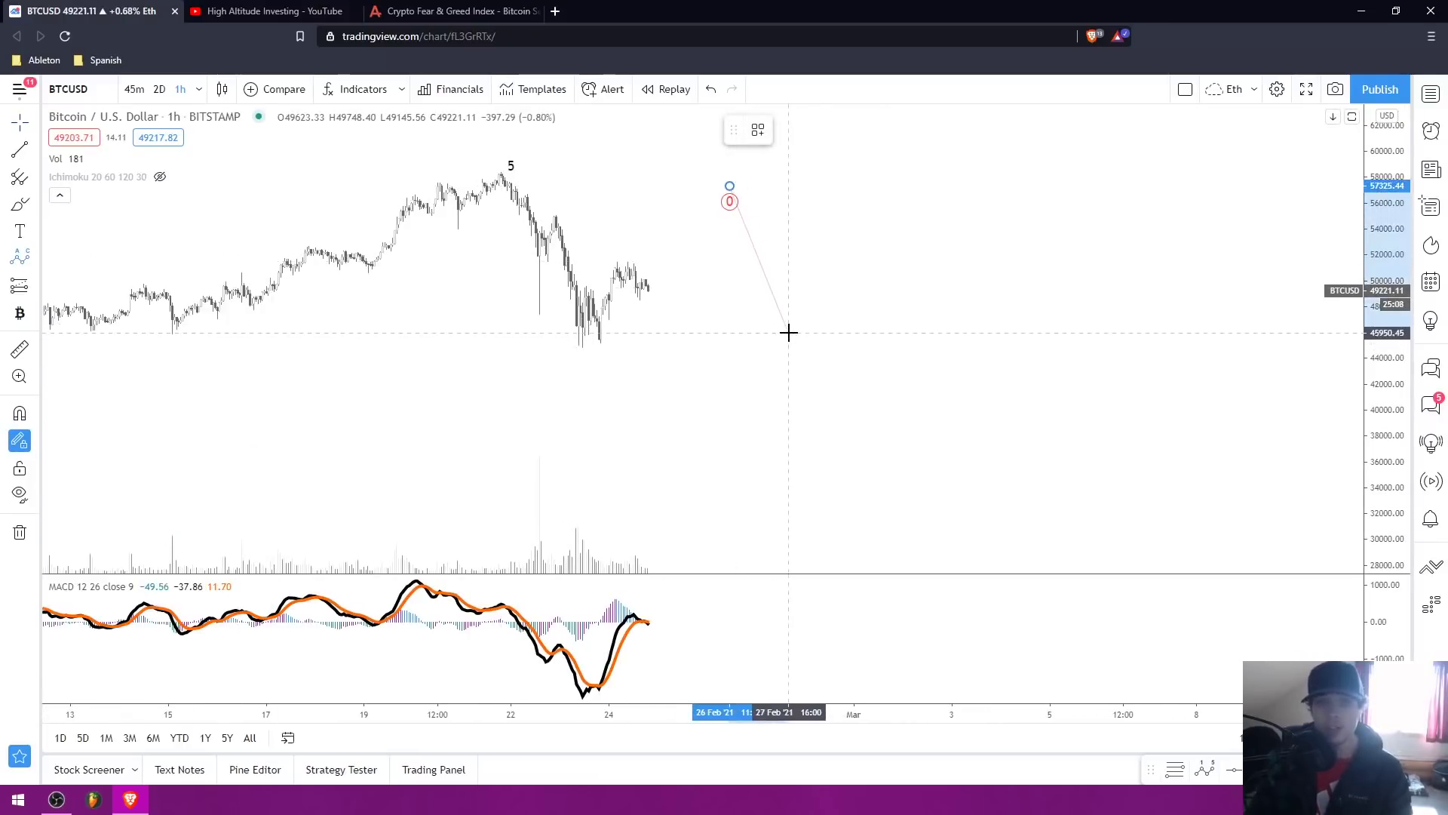
{"action": "left_click", "coordinate": [797, 346]}
{"action": "left_click", "coordinate": [847, 261]}
{"action": "left_click", "coordinate": [980, 462]}
{"action": "left_click", "coordinate": [518, 272]}
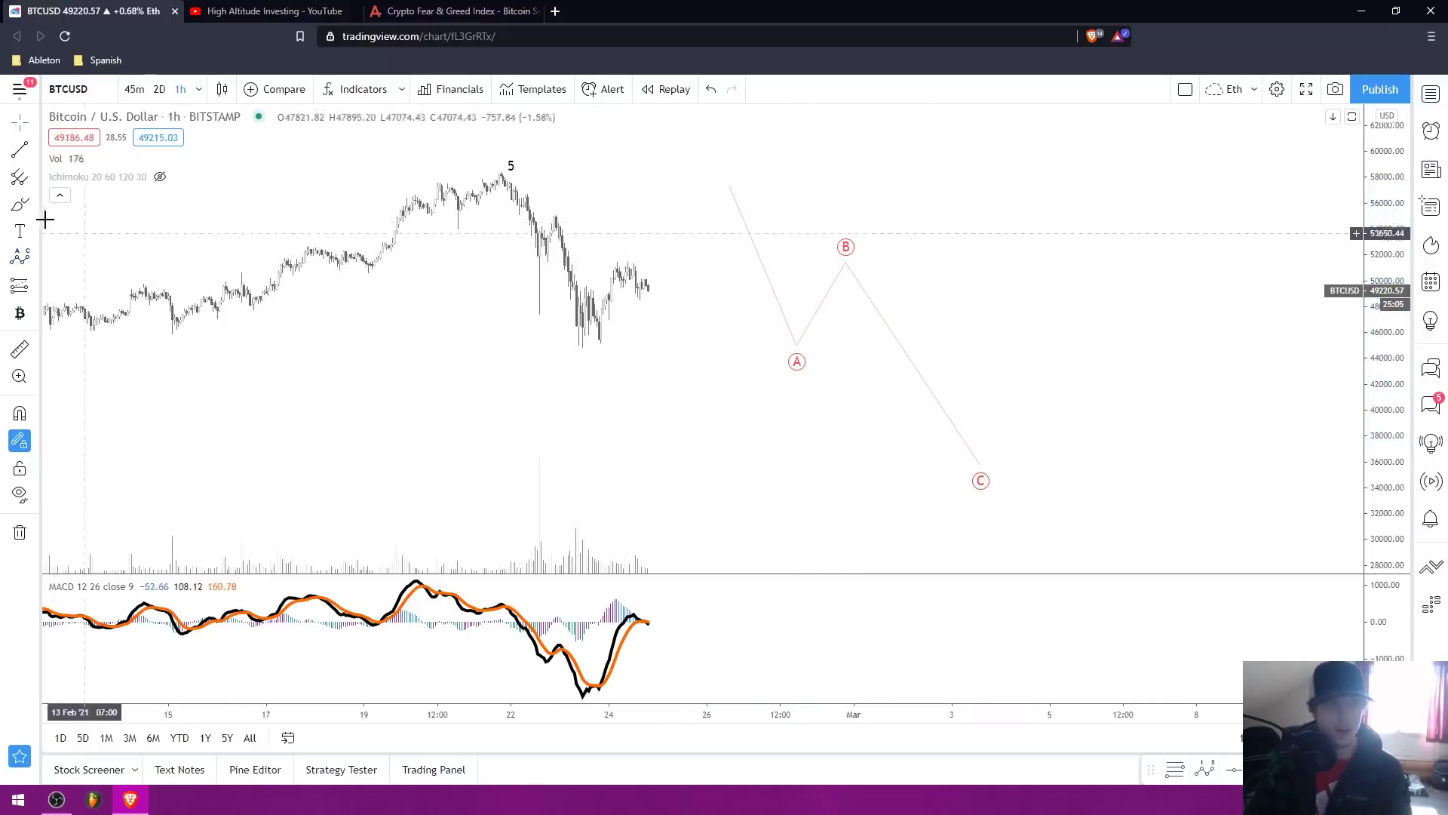
Place a Fib Retracement over the example correction's first leg, from its starting high down to the level of point A.
{"action": "left_click", "coordinate": [36, 285]}
{"action": "left_click", "coordinate": [36, 178]}
{"action": "left_click", "coordinate": [36, 178]}
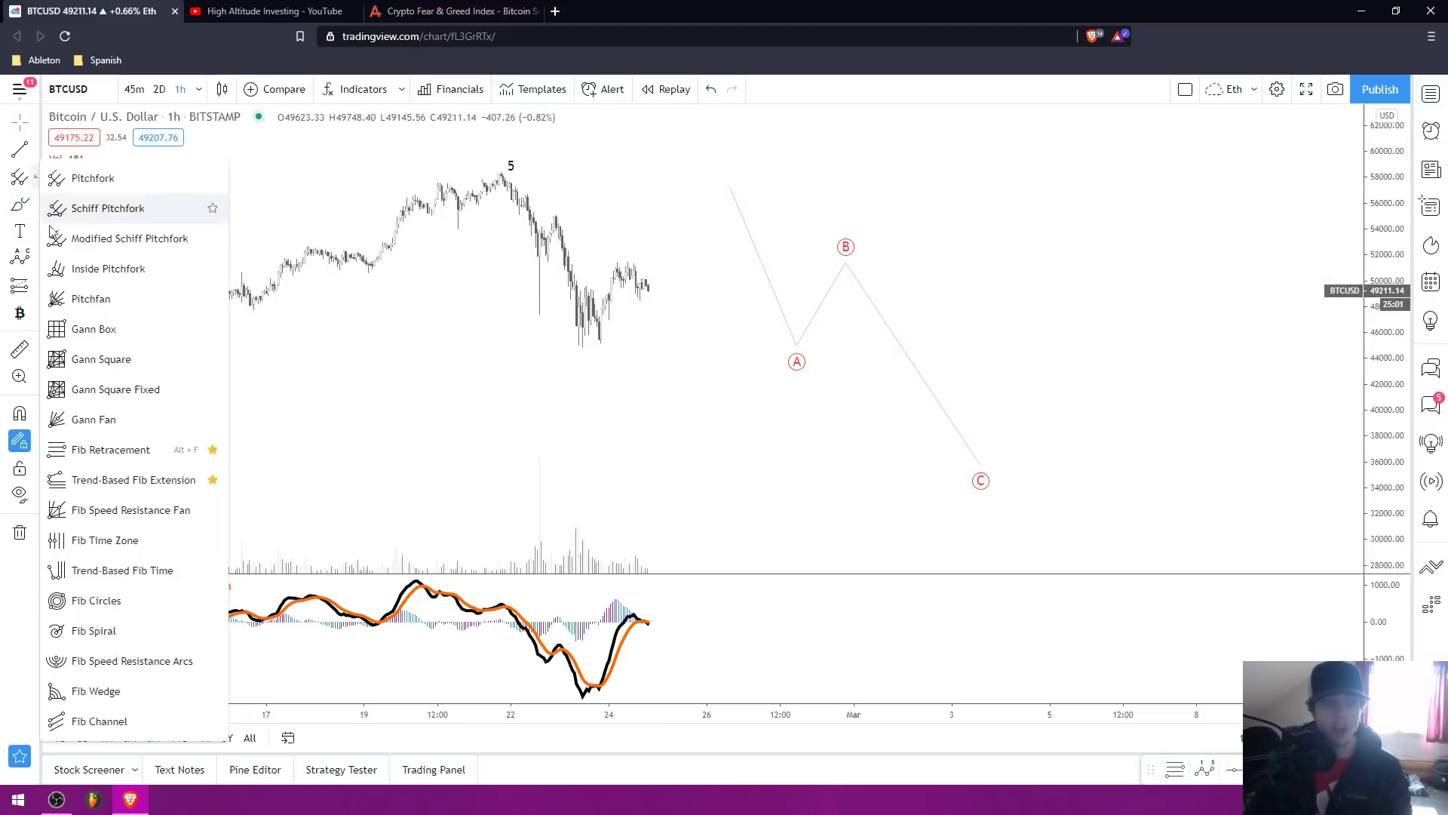
{"action": "left_click", "coordinate": [98, 446]}
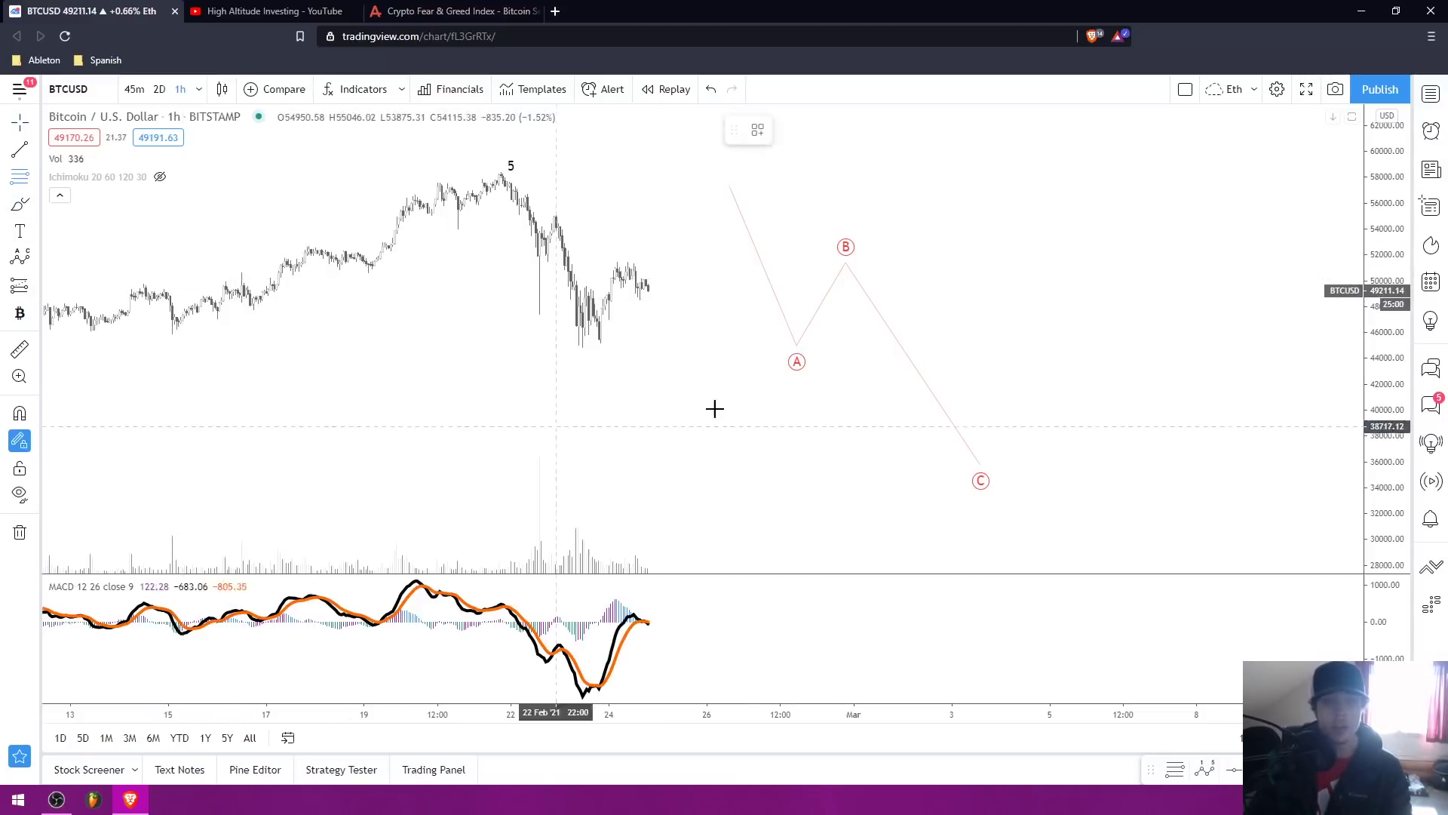
{"action": "left_click", "coordinate": [730, 186]}
{"action": "left_click", "coordinate": [947, 345]}
{"action": "left_click", "coordinate": [997, 335]}
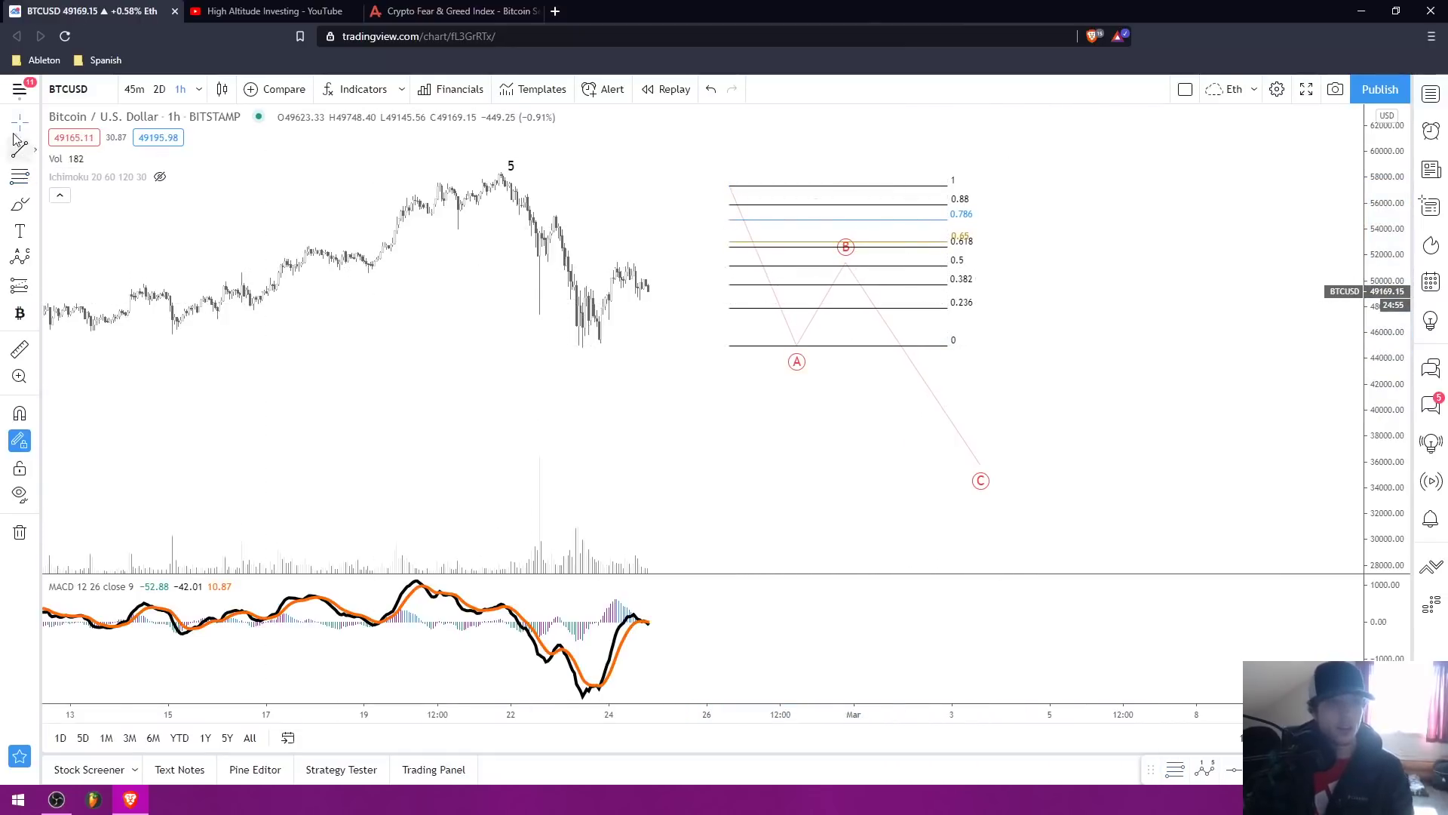
{"action": "left_click_drag", "start_coordinate": [672, 194], "coordinate": [719, 194]}
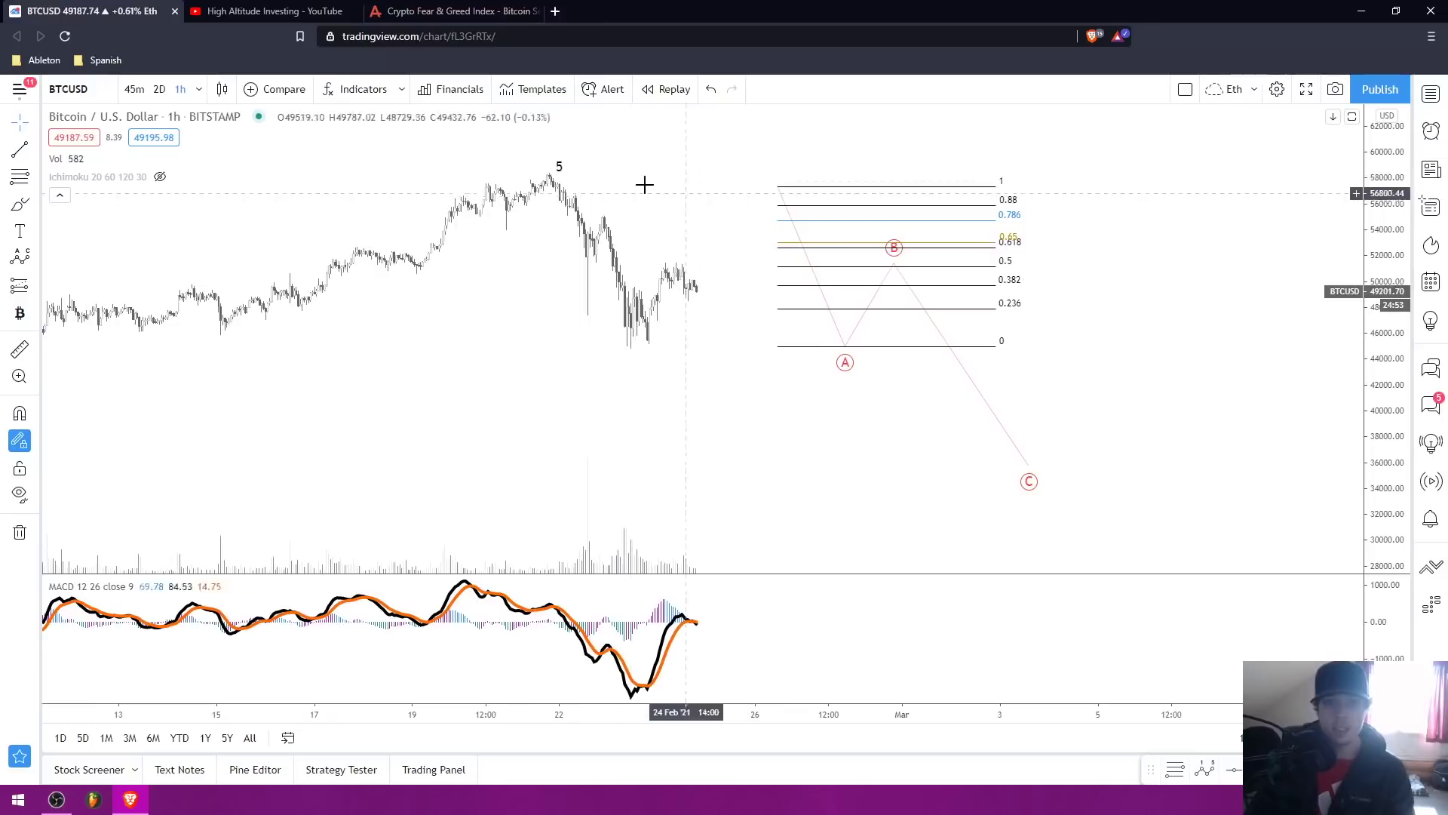
Raise point B of the example correction to the 0.618 retracement level, and delete the correction and its Fib Retracement.
{"action": "left_click", "coordinate": [559, 167]}
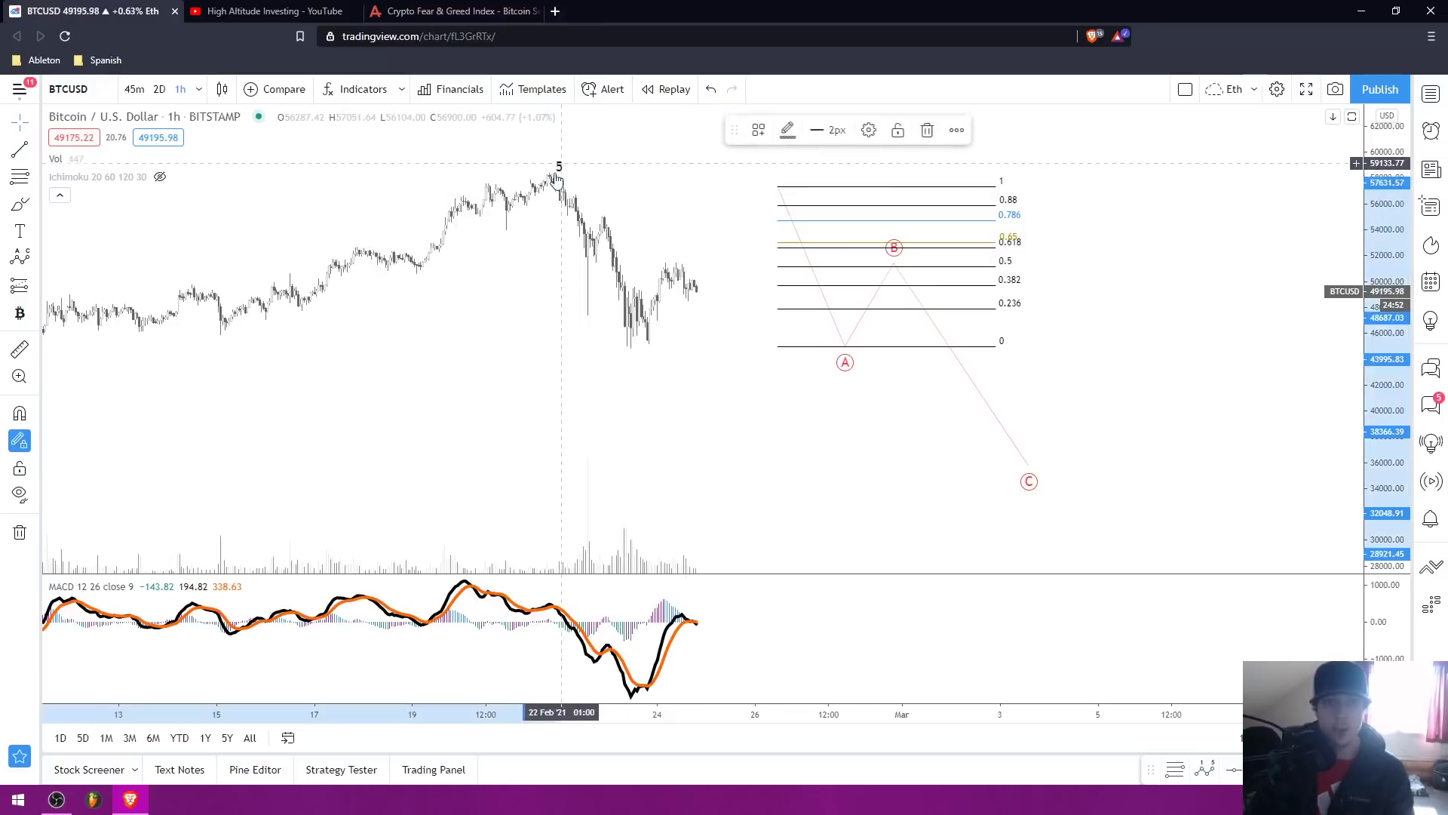
{"action": "left_click", "coordinate": [894, 267]}
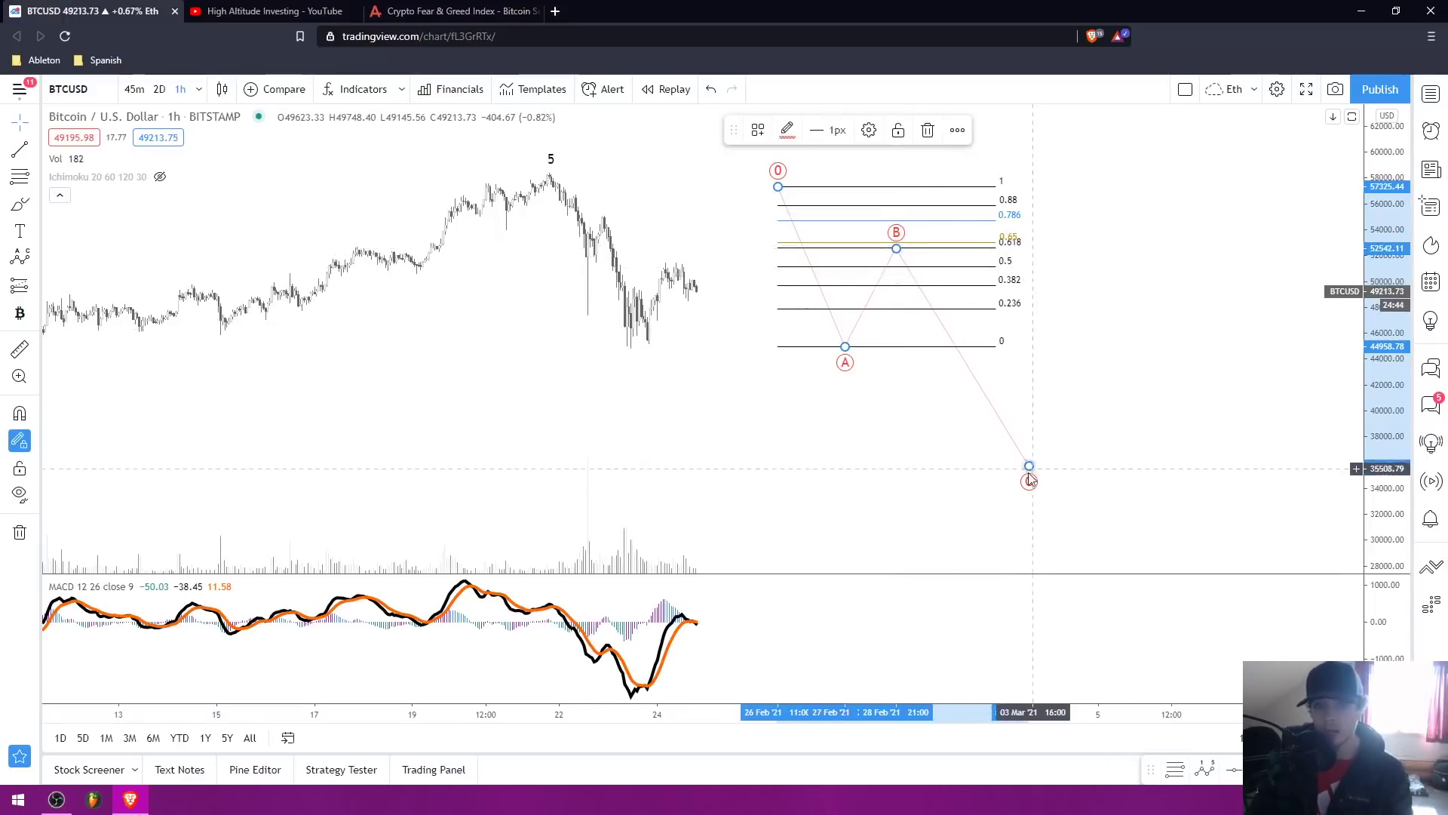
{"action": "key", "text": "Delete"}
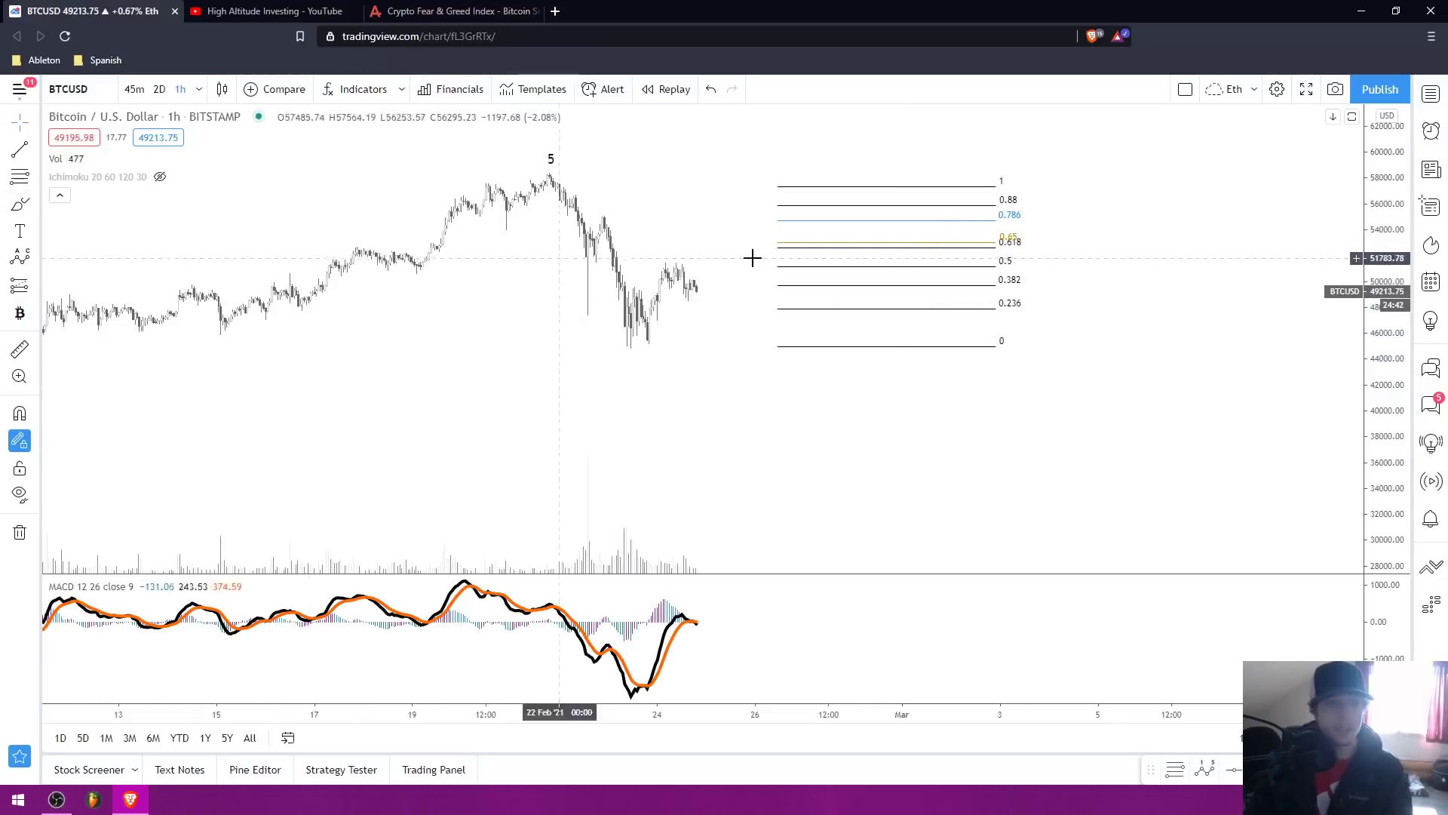
{"action": "left_click", "coordinate": [856, 267]}
{"action": "key", "text": "Delete"}
Draw an Elliott impulse wave down the decline from about 58,200, with 1 near 54,800, 3 near 47,400, 4 near 54,600 and 5 near 44,700.
{"action": "left_click_drag", "start_coordinate": [840, 288], "coordinate": [1024, 271]}
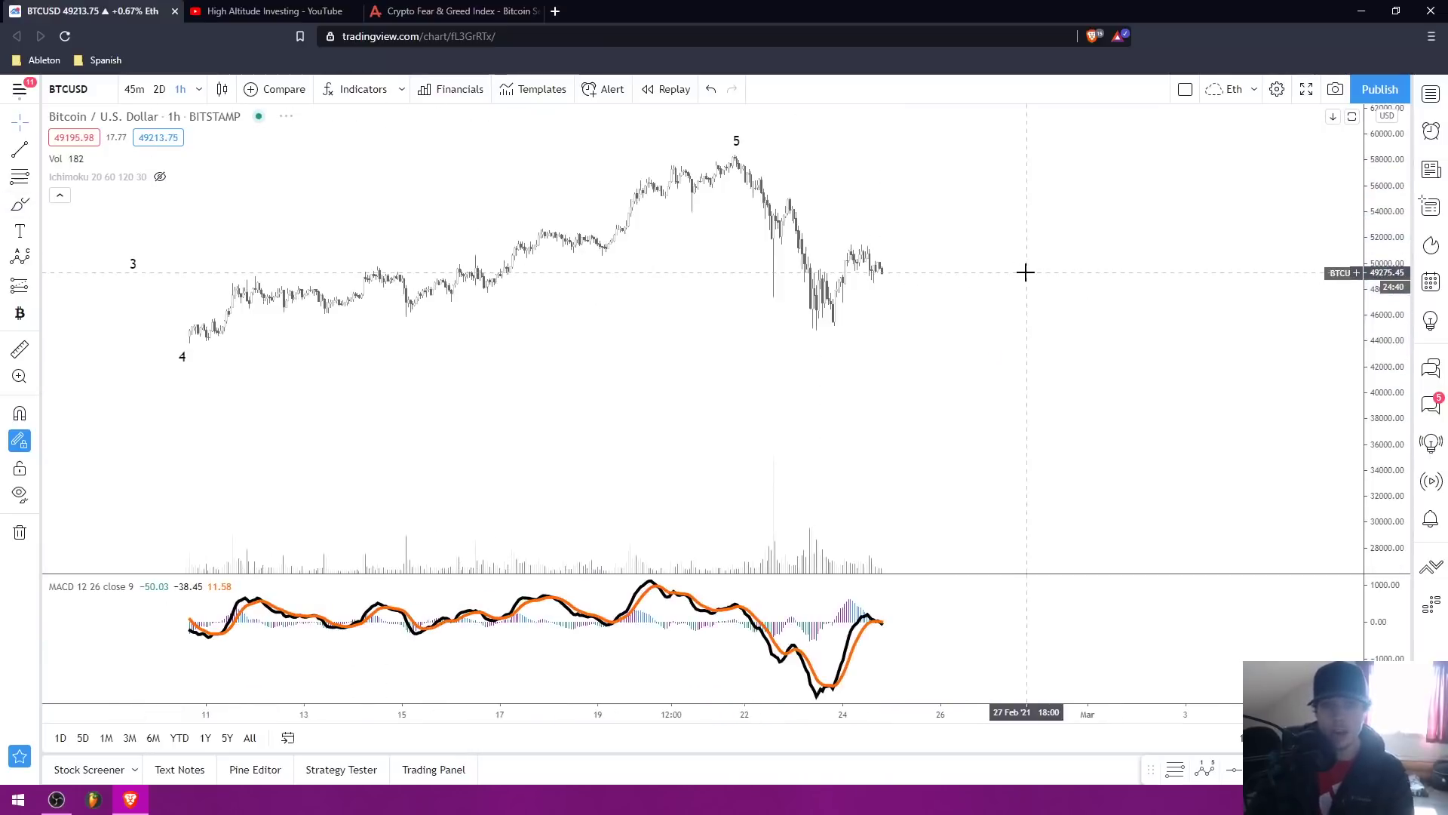
{"action": "scroll", "coordinate": [1024, 272], "scroll_direction": "up", "scroll_amount": 1}
{"action": "left_click_drag", "start_coordinate": [890, 287], "coordinate": [807, 306]}
{"action": "scroll", "coordinate": [807, 305], "scroll_direction": "up", "scroll_amount": 1}
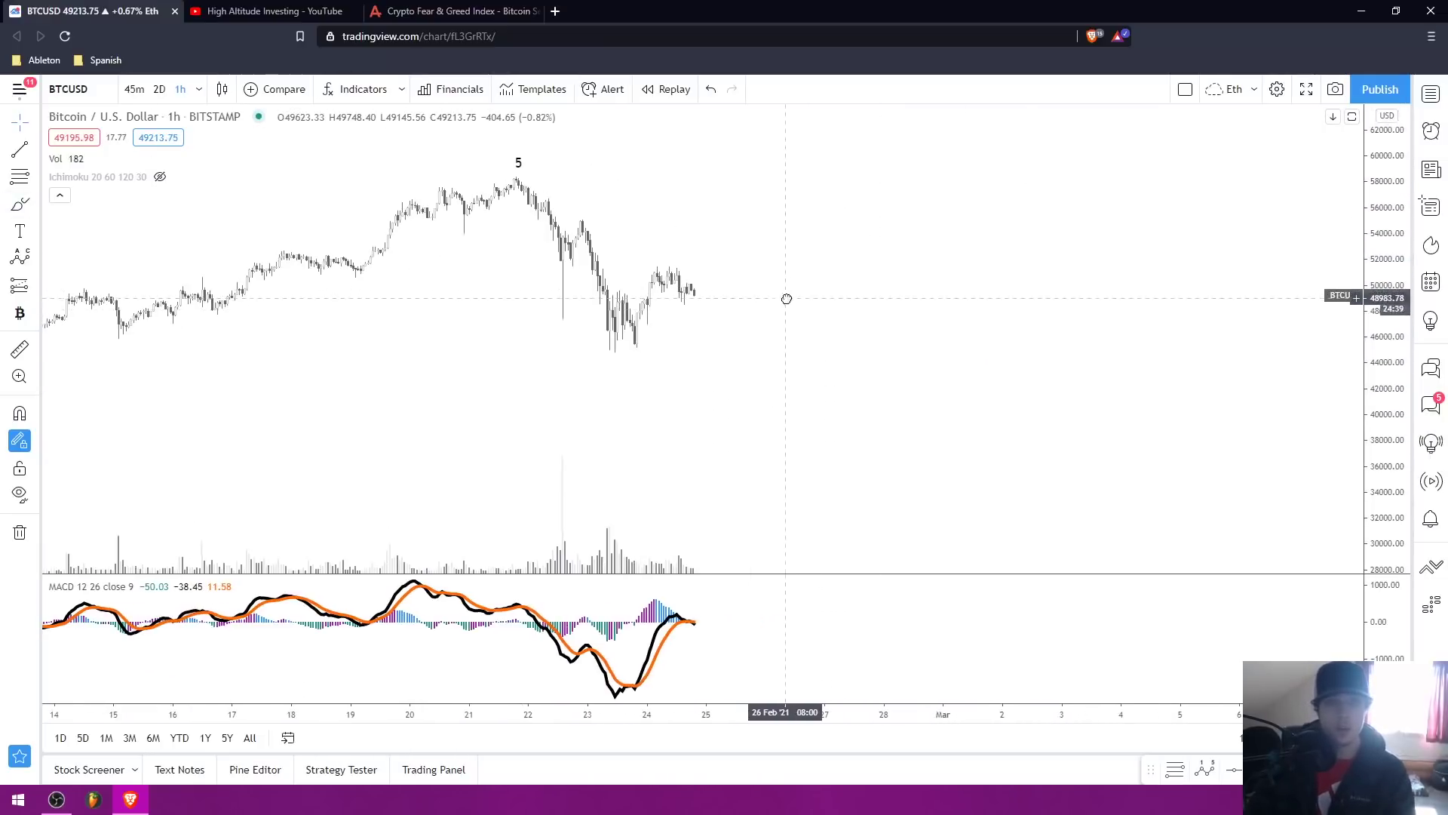
{"action": "left_click", "coordinate": [37, 265]}
{"action": "left_click", "coordinate": [114, 435]}
{"action": "left_click", "coordinate": [515, 181]}
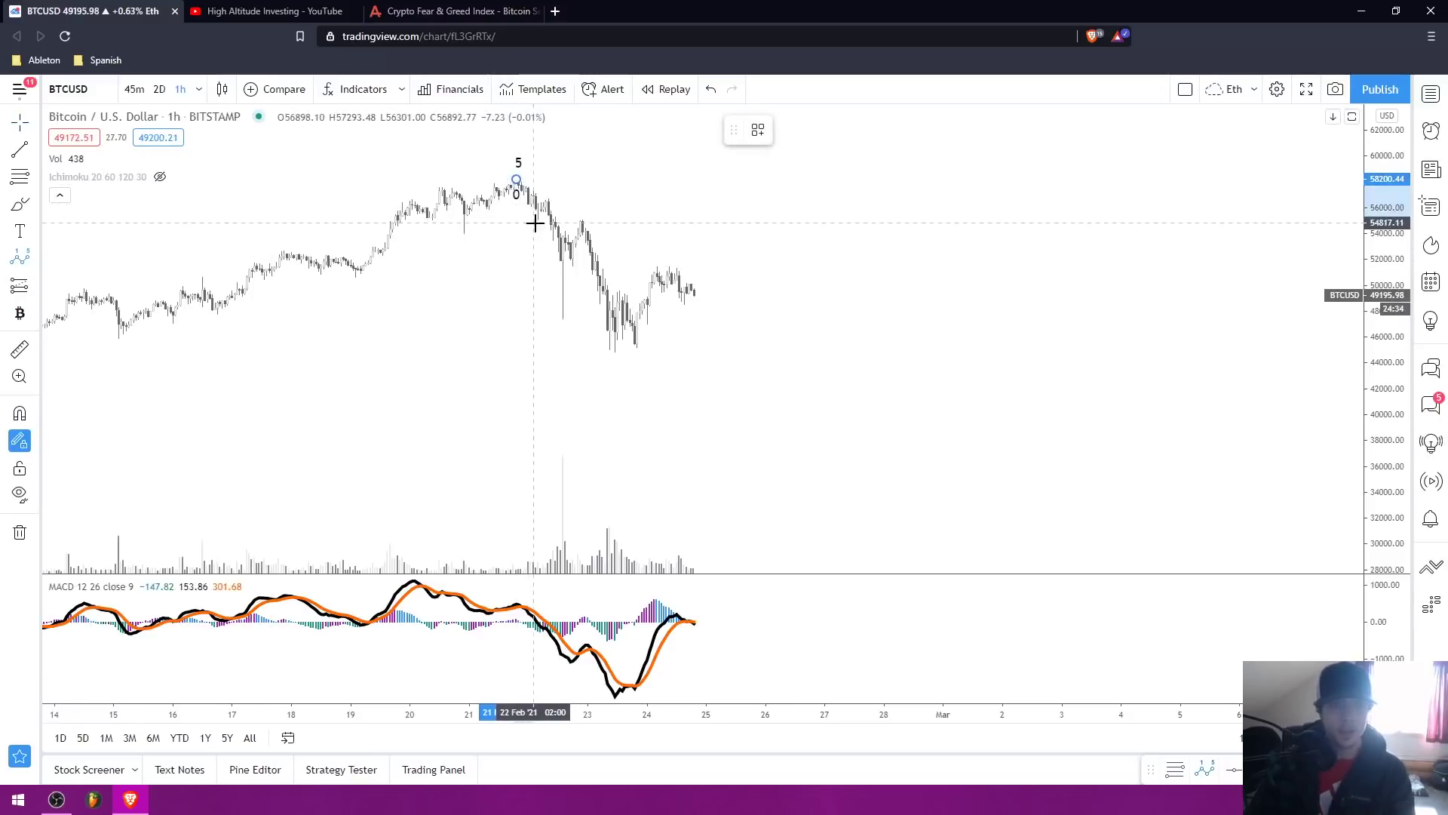
{"action": "left_click", "coordinate": [536, 223]}
{"action": "left_click", "coordinate": [546, 202]}
{"action": "left_click", "coordinate": [563, 319]}
{"action": "left_click", "coordinate": [580, 226]}
{"action": "left_click", "coordinate": [609, 354]}
{"action": "left_click_drag", "start_coordinate": [863, 268], "coordinate": [889, 264]}
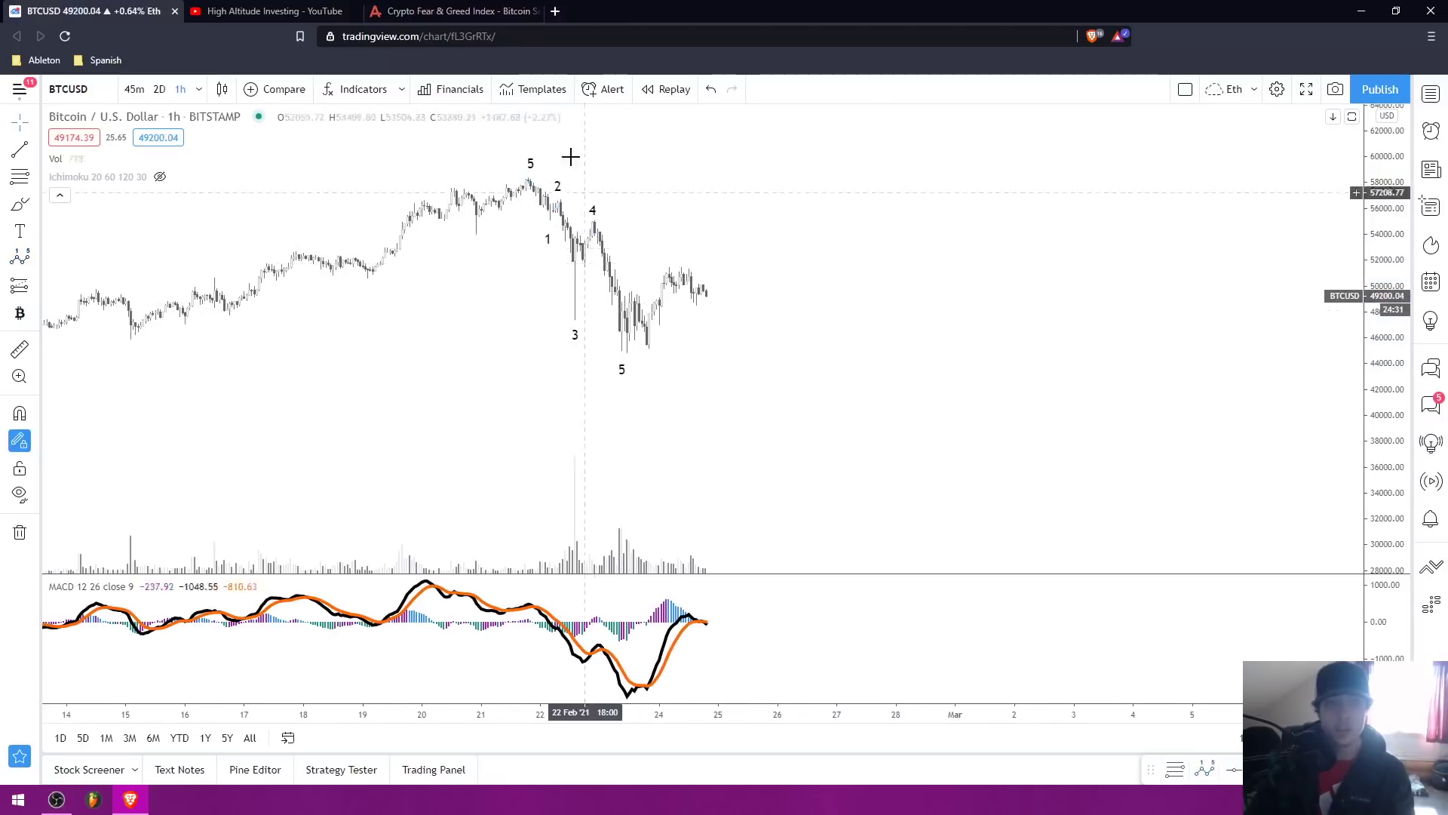
Draw an Elliott ABC correction from the peak near 59,500 to A near 42,300, B near 51,800 and C near 56,000.
{"action": "left_click", "coordinate": [31, 262]}
{"action": "left_click", "coordinate": [204, 527]}
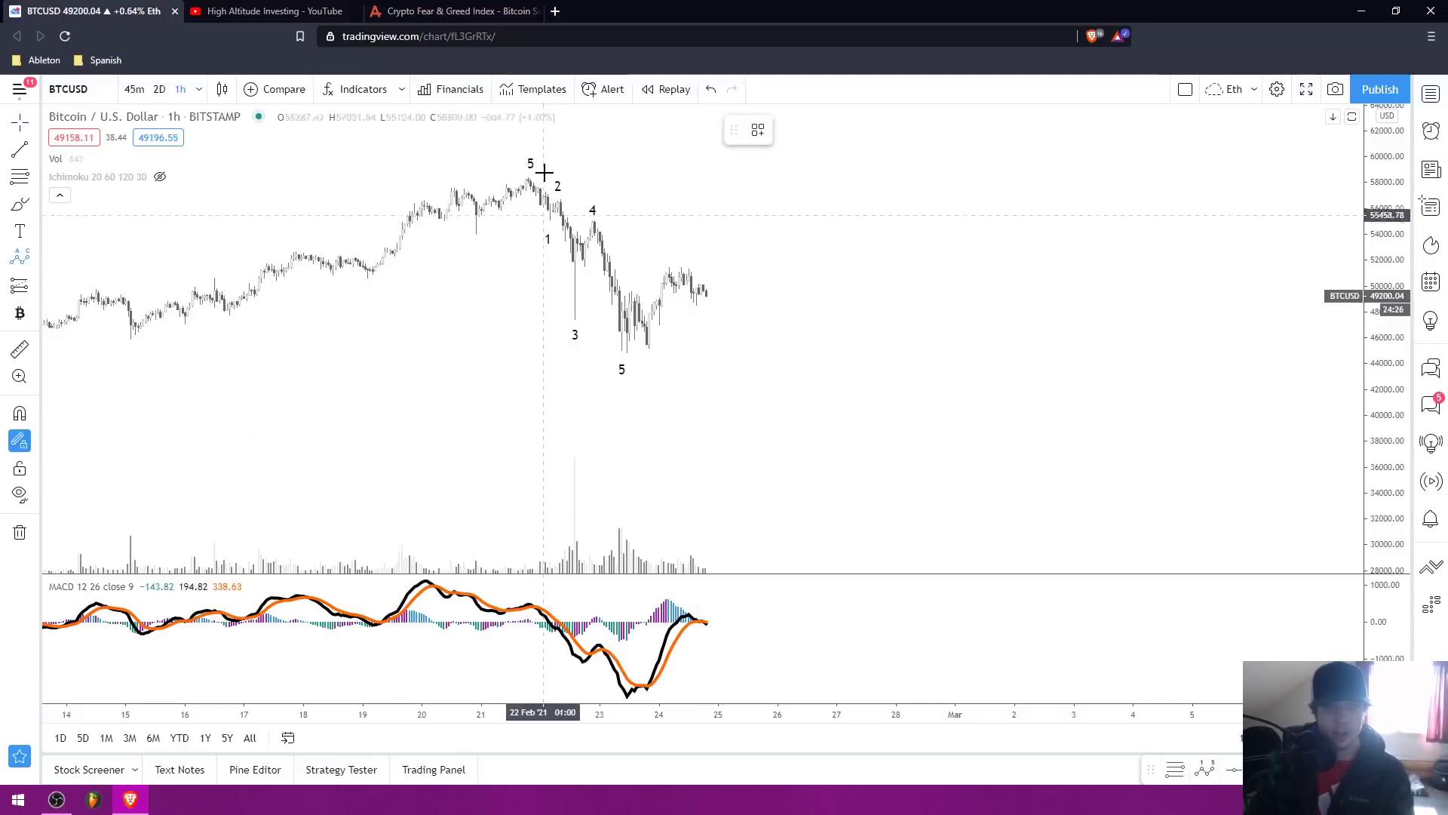
{"action": "left_click", "coordinate": [524, 162]}
{"action": "left_click", "coordinate": [620, 385]}
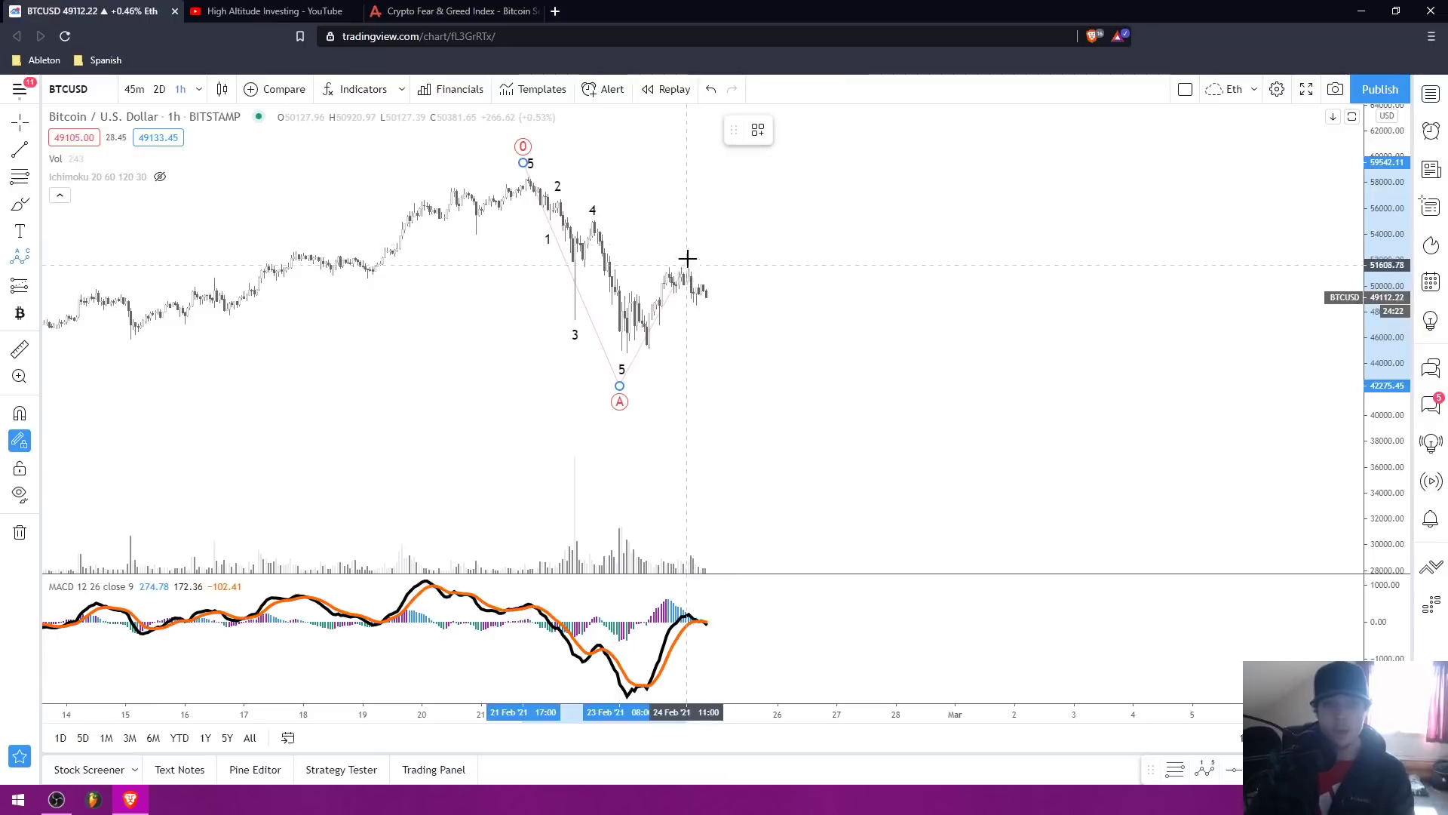
{"action": "left_click", "coordinate": [684, 262]}
{"action": "left_click", "coordinate": [802, 205]}
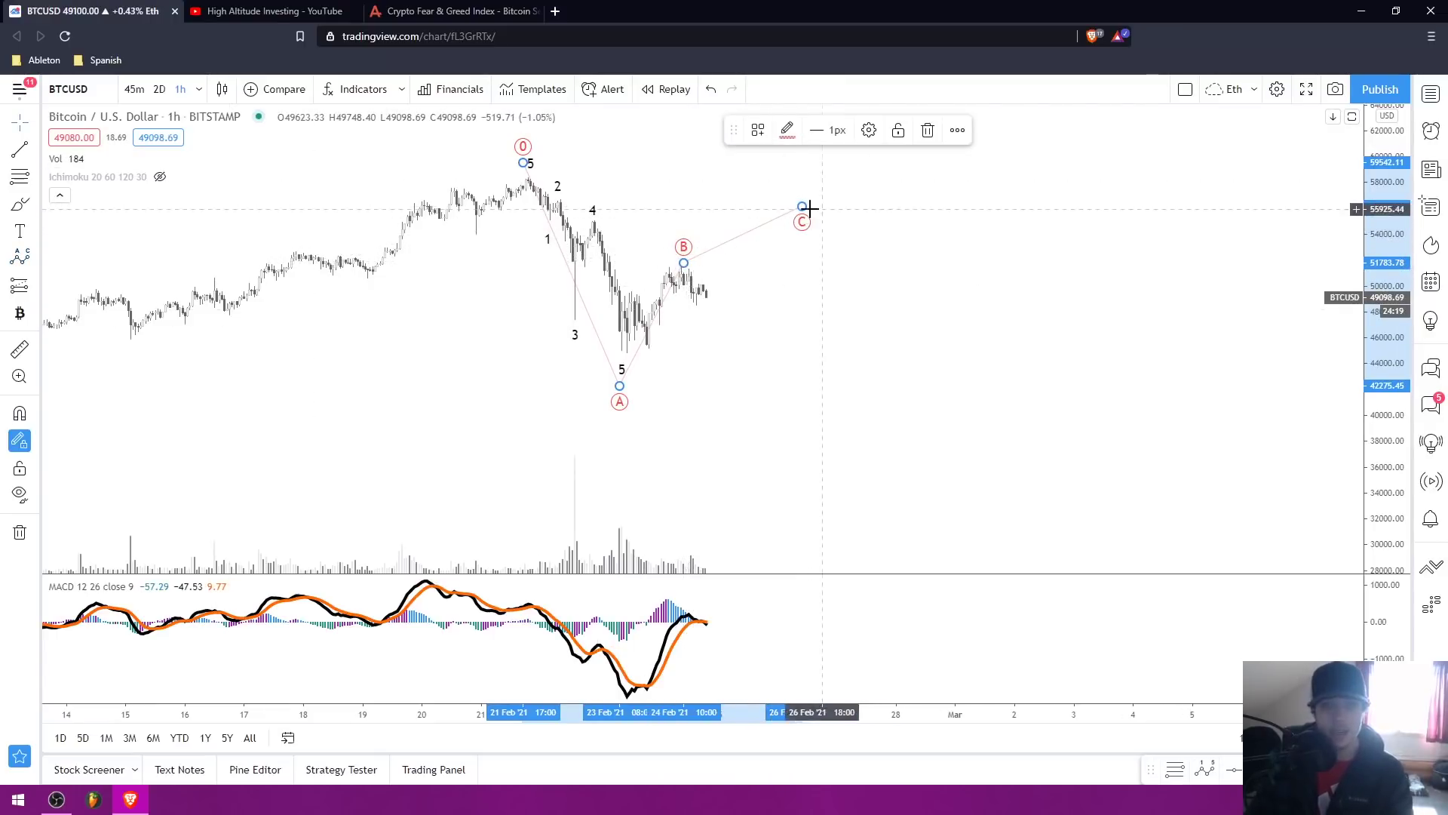
Move point C of the ABC correction down to about 34,900, around 27 February.
{"action": "left_click_drag", "start_coordinate": [802, 206], "coordinate": [847, 471]}
{"action": "mouse_move", "coordinate": [876, 349]}
{"action": "left_mouse_down"}
{"action": "mouse_move", "coordinate": [898, 301]}
{"action": "mouse_move", "coordinate": [892, 337]}
{"action": "left_mouse_up"}
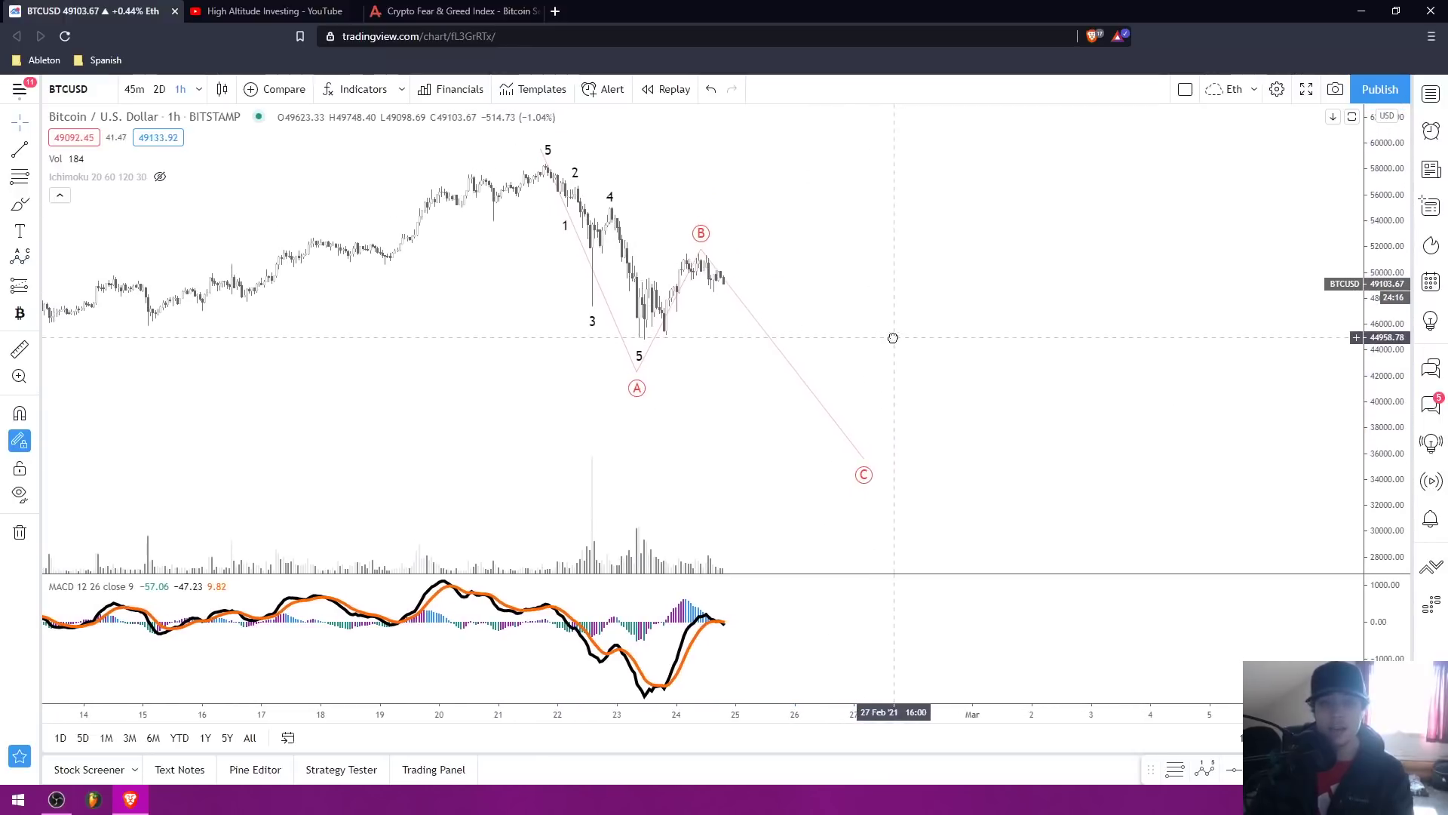
{"action": "left_click", "coordinate": [700, 251]}
{"action": "left_click_drag", "start_coordinate": [852, 240], "coordinate": [840, 245]}
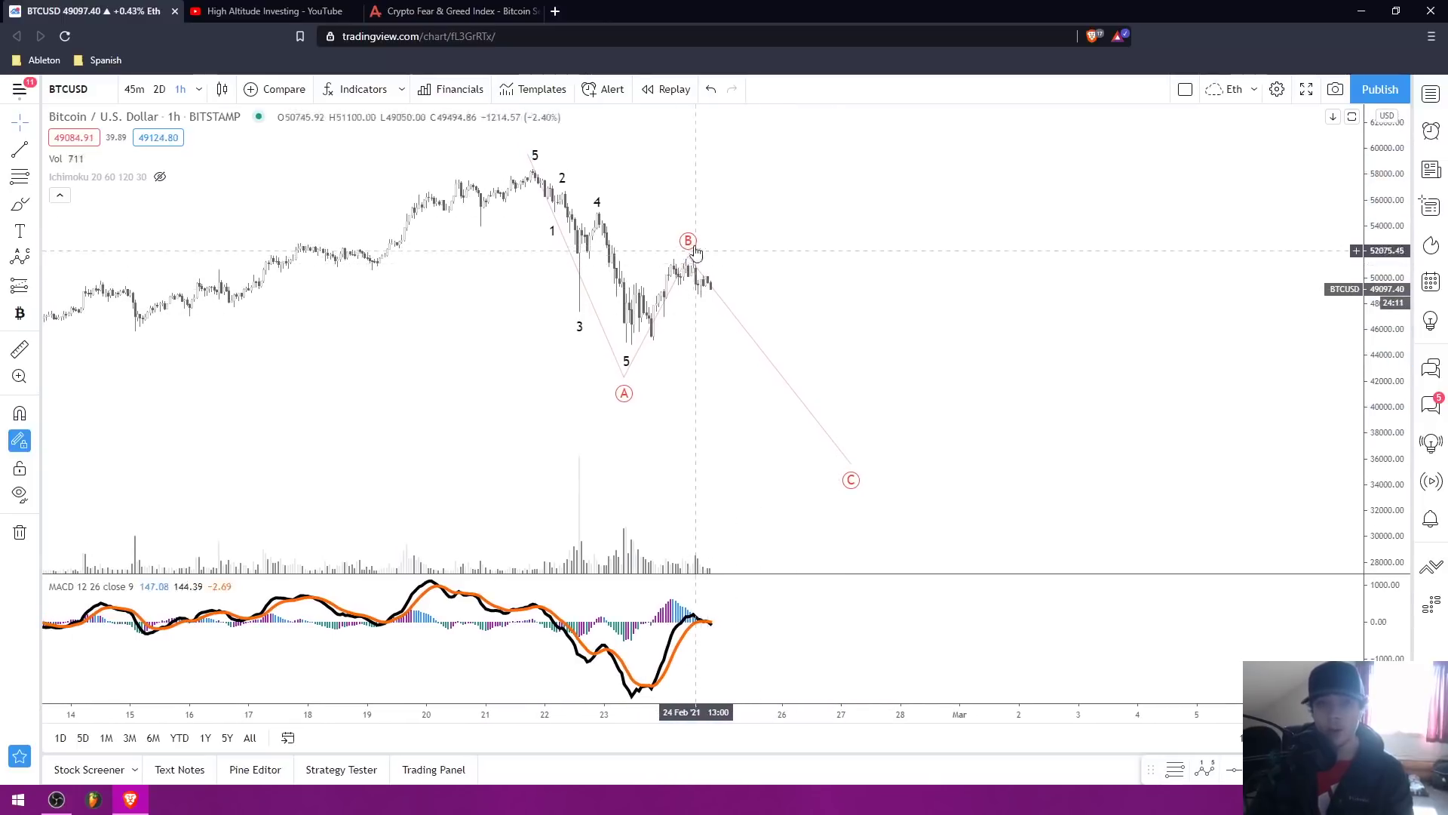
{"action": "left_click_drag", "start_coordinate": [810, 291], "coordinate": [816, 300]}
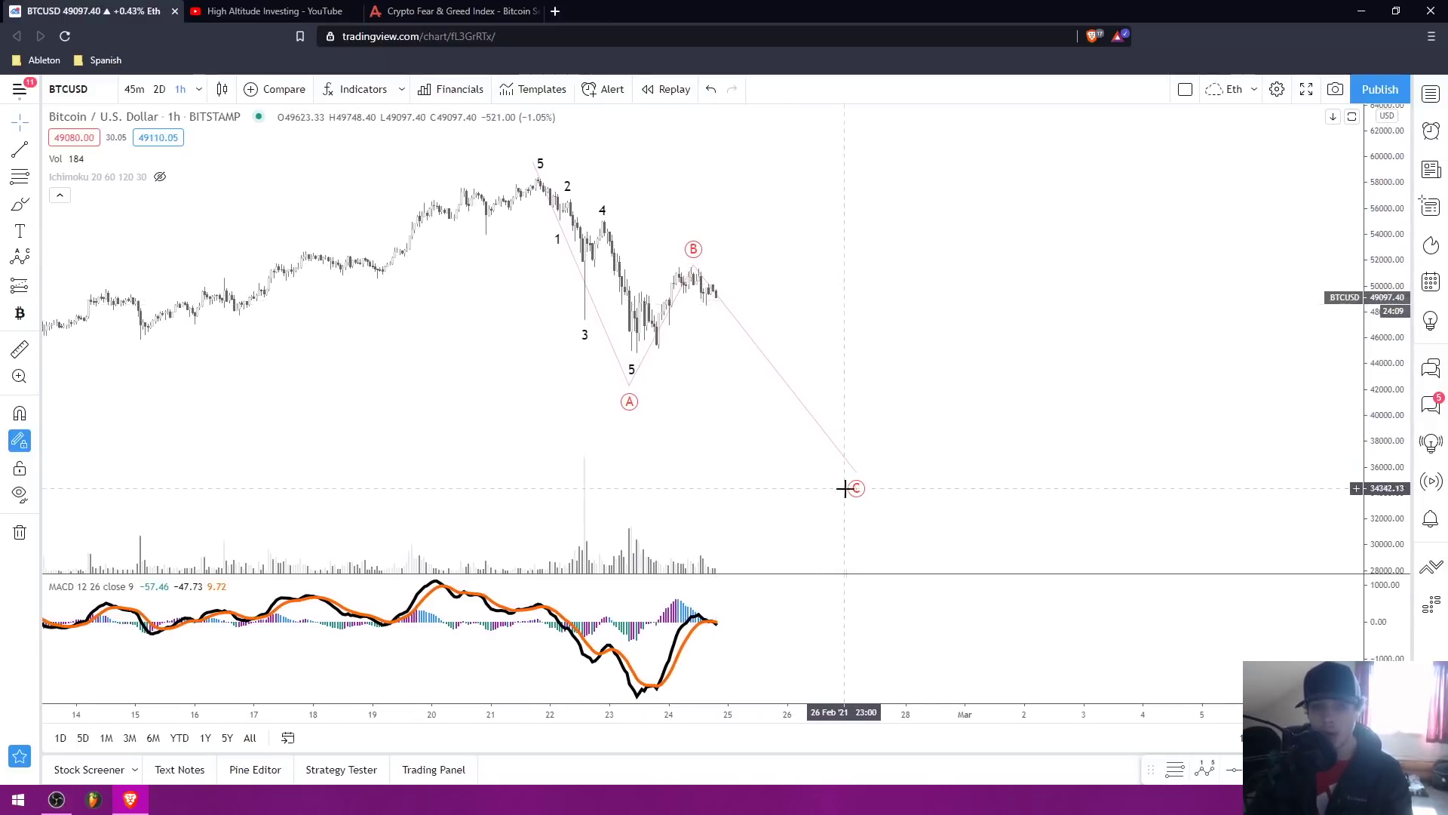
{"action": "left_click_drag", "start_coordinate": [856, 472], "coordinate": [852, 481]}
{"action": "left_click", "coordinate": [875, 460]}
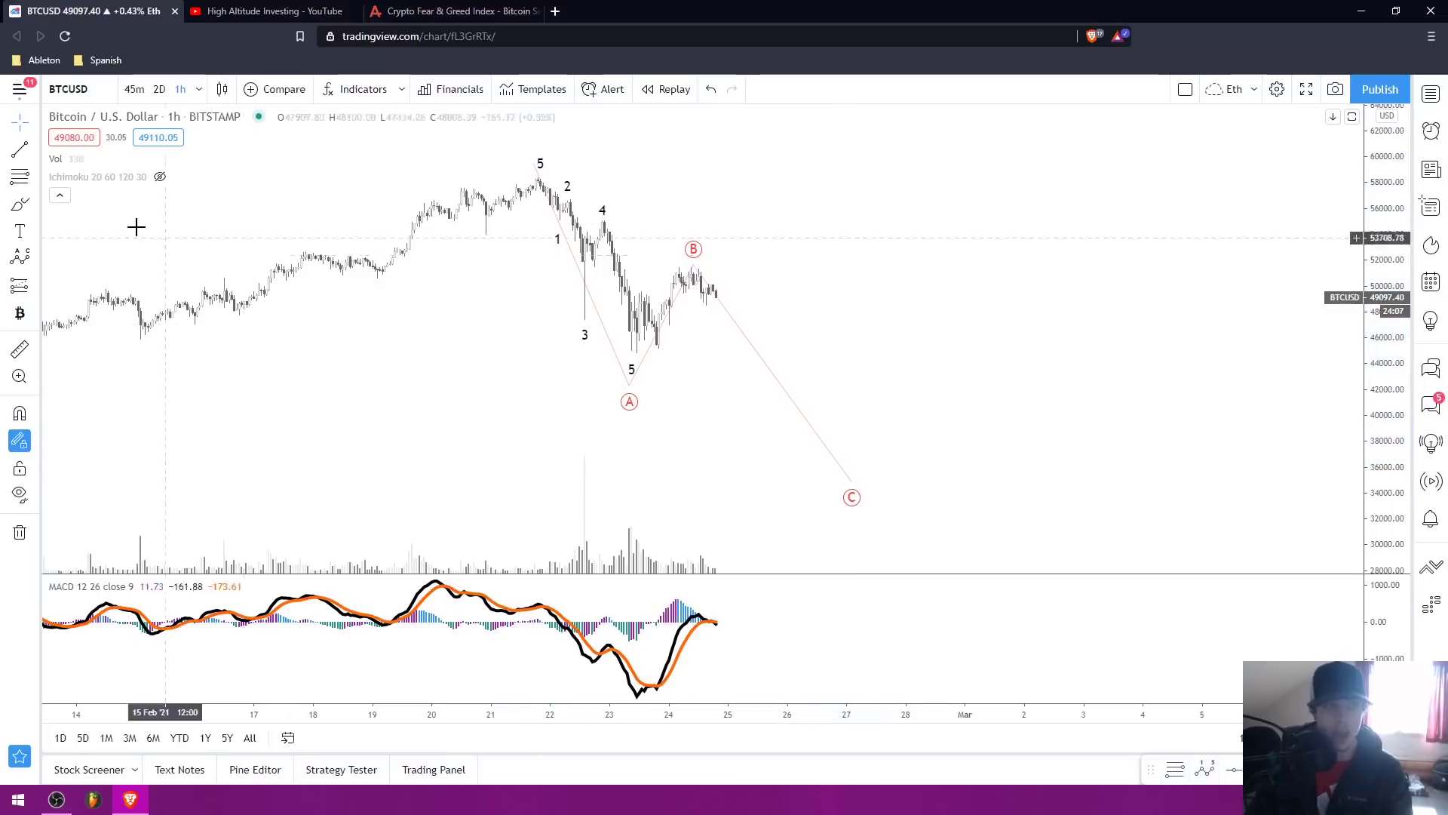
Place a Fib Retracement over the decline, from the peak near 58,400 down to the low near 44,700.
{"action": "left_click", "coordinate": [20, 176]}
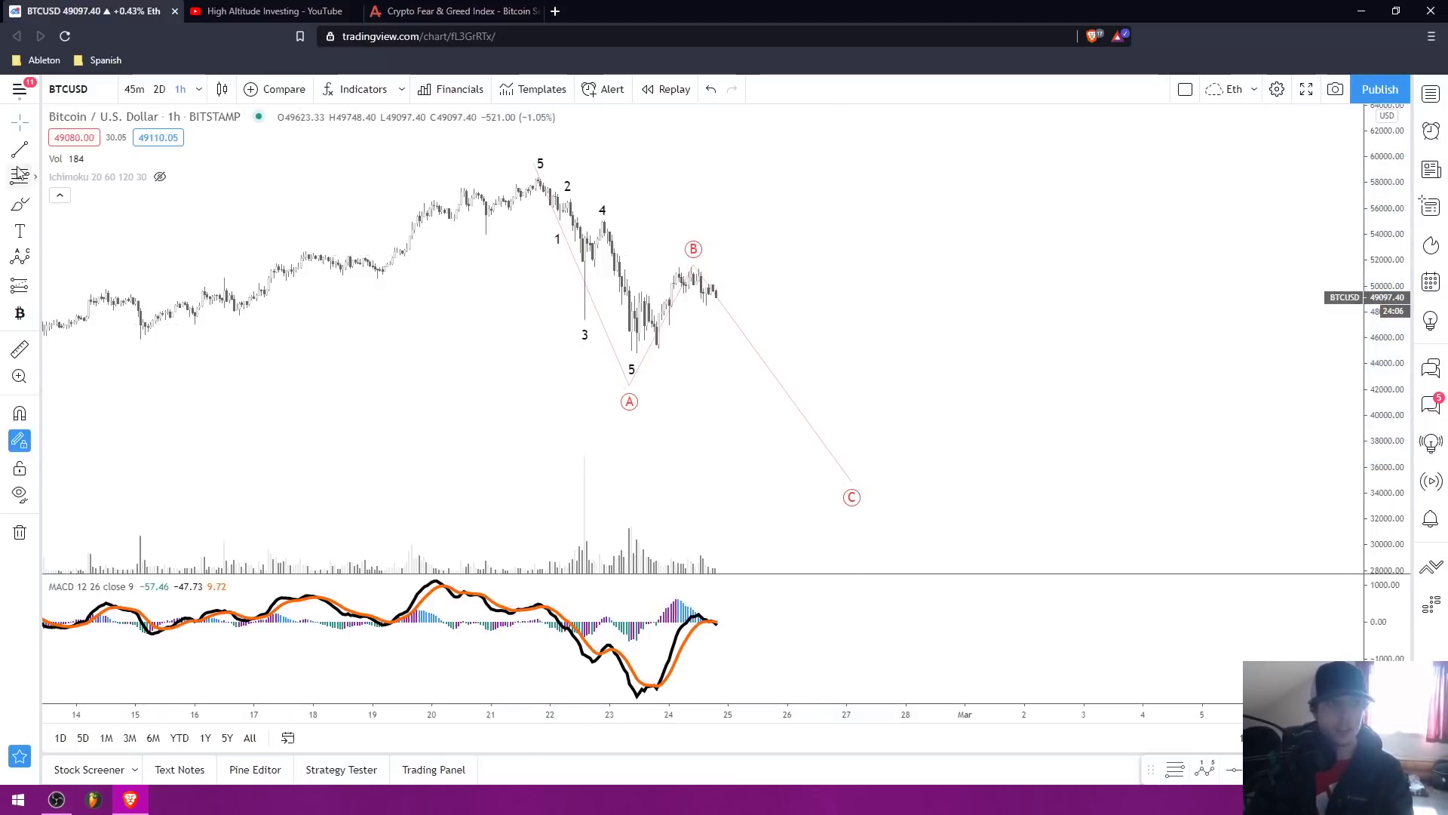
{"action": "left_click", "coordinate": [540, 178]}
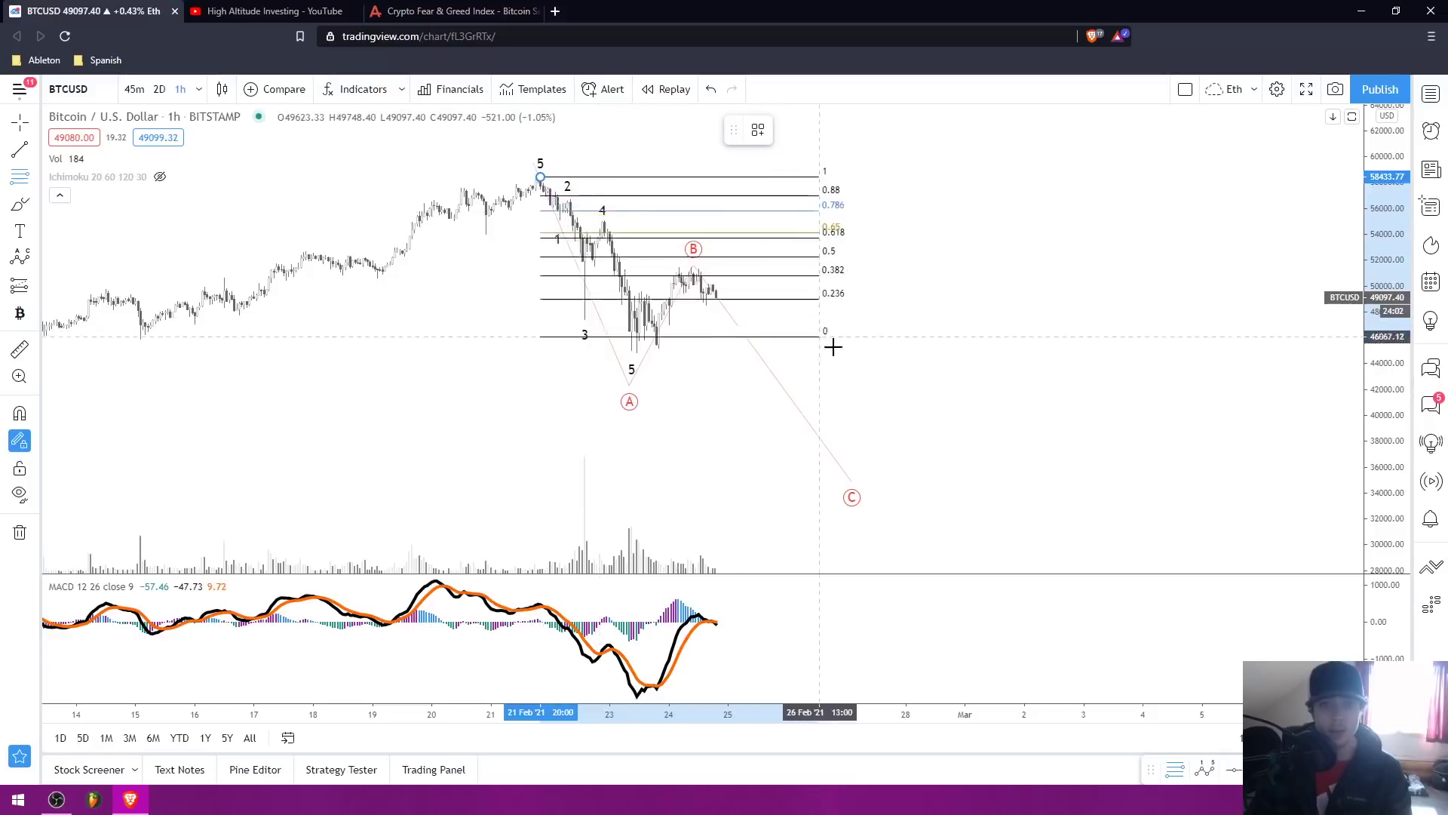
{"action": "left_click", "coordinate": [874, 353]}
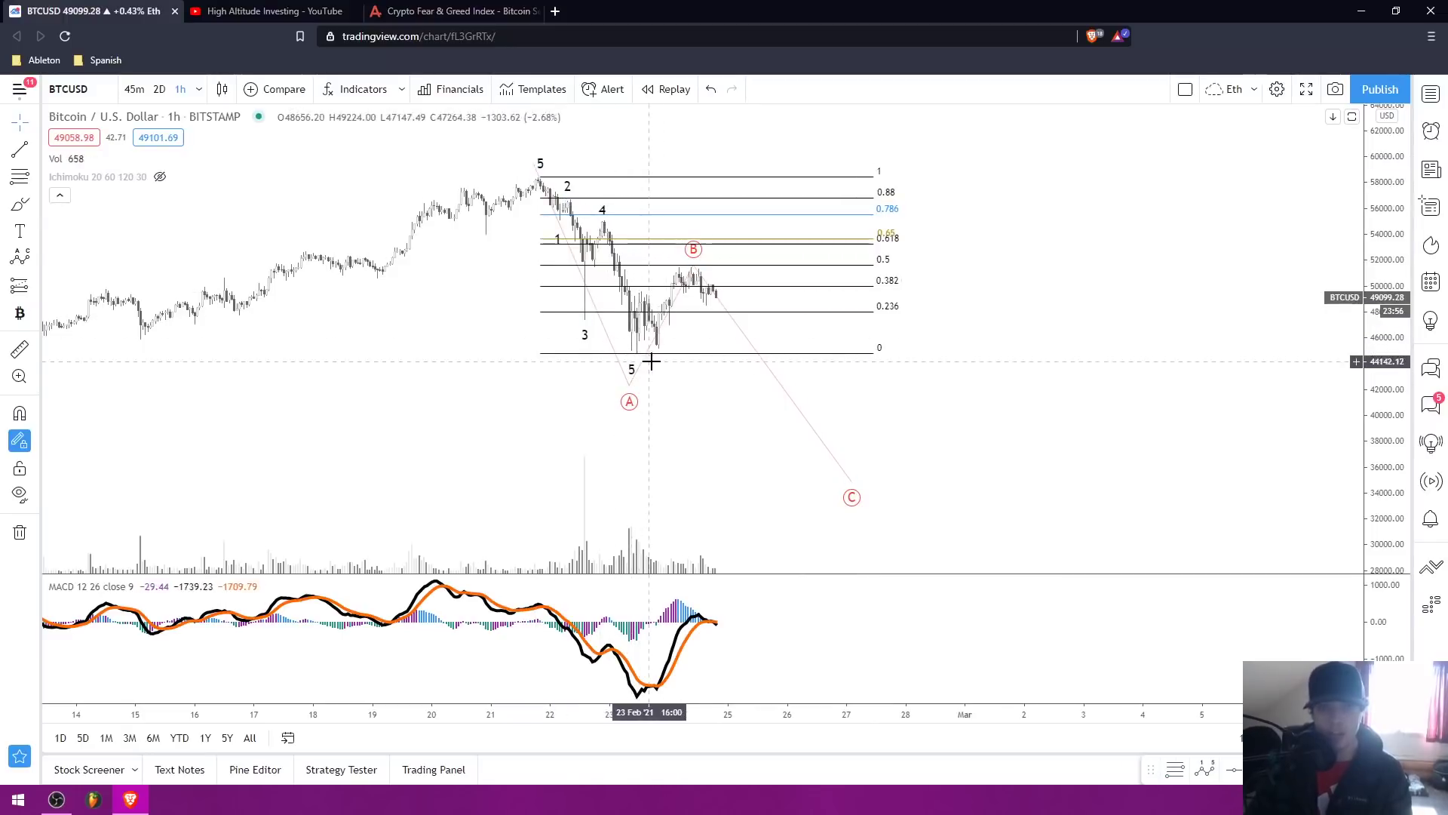
{"action": "left_click_drag", "start_coordinate": [739, 413], "coordinate": [796, 423]}
{"action": "scroll", "coordinate": [796, 416], "scroll_direction": "up", "scroll_amount": 1}
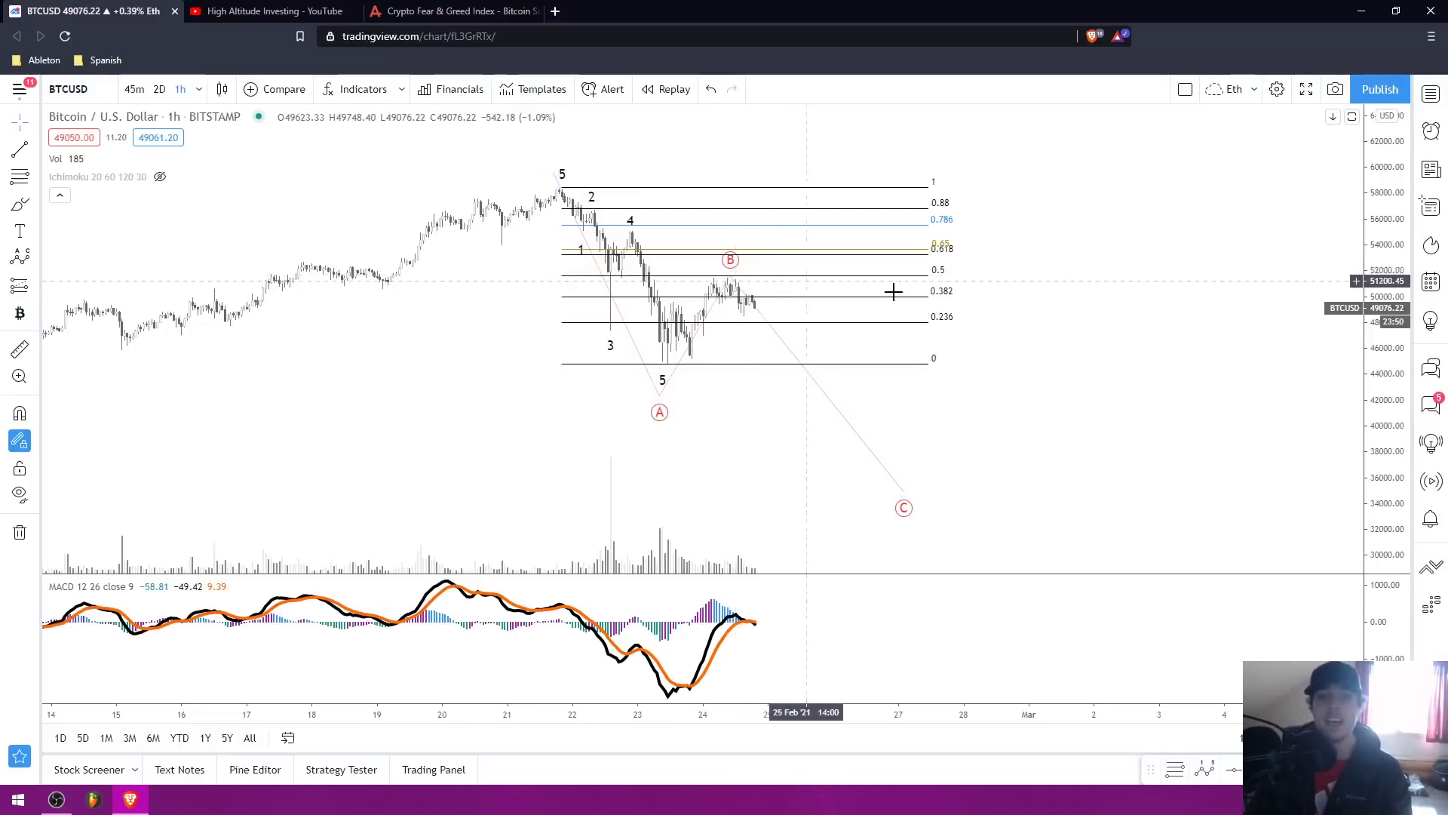
{"action": "left_click_drag", "start_coordinate": [1035, 298], "coordinate": [1008, 294]}
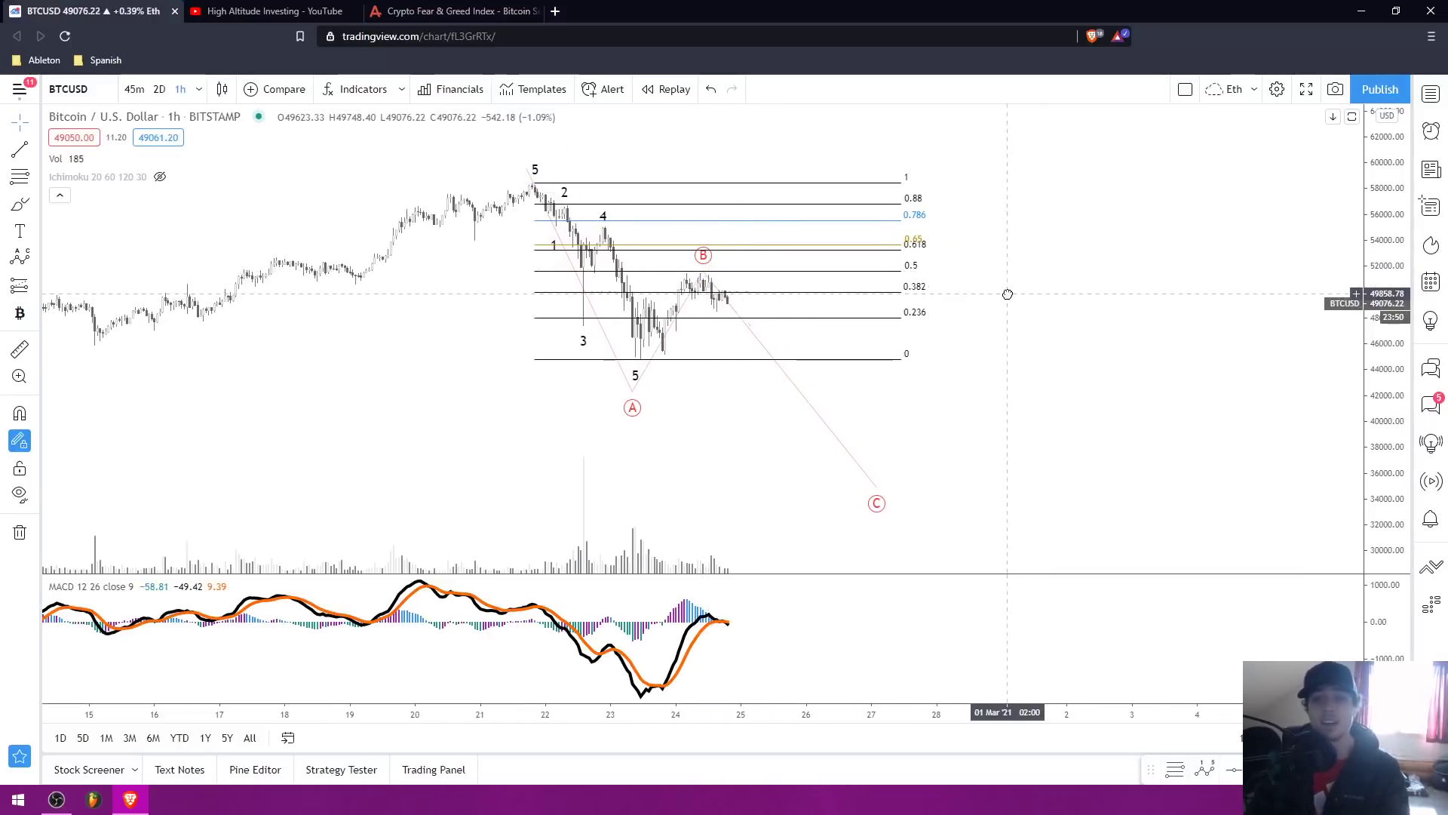
Delete the Fib Retracement and the ABC correction drawn over the decline.
{"action": "left_click", "coordinate": [707, 271]}
{"action": "left_click", "coordinate": [1022, 278]}
{"action": "left_click", "coordinate": [858, 281]}
{"action": "key", "text": "Delete"}
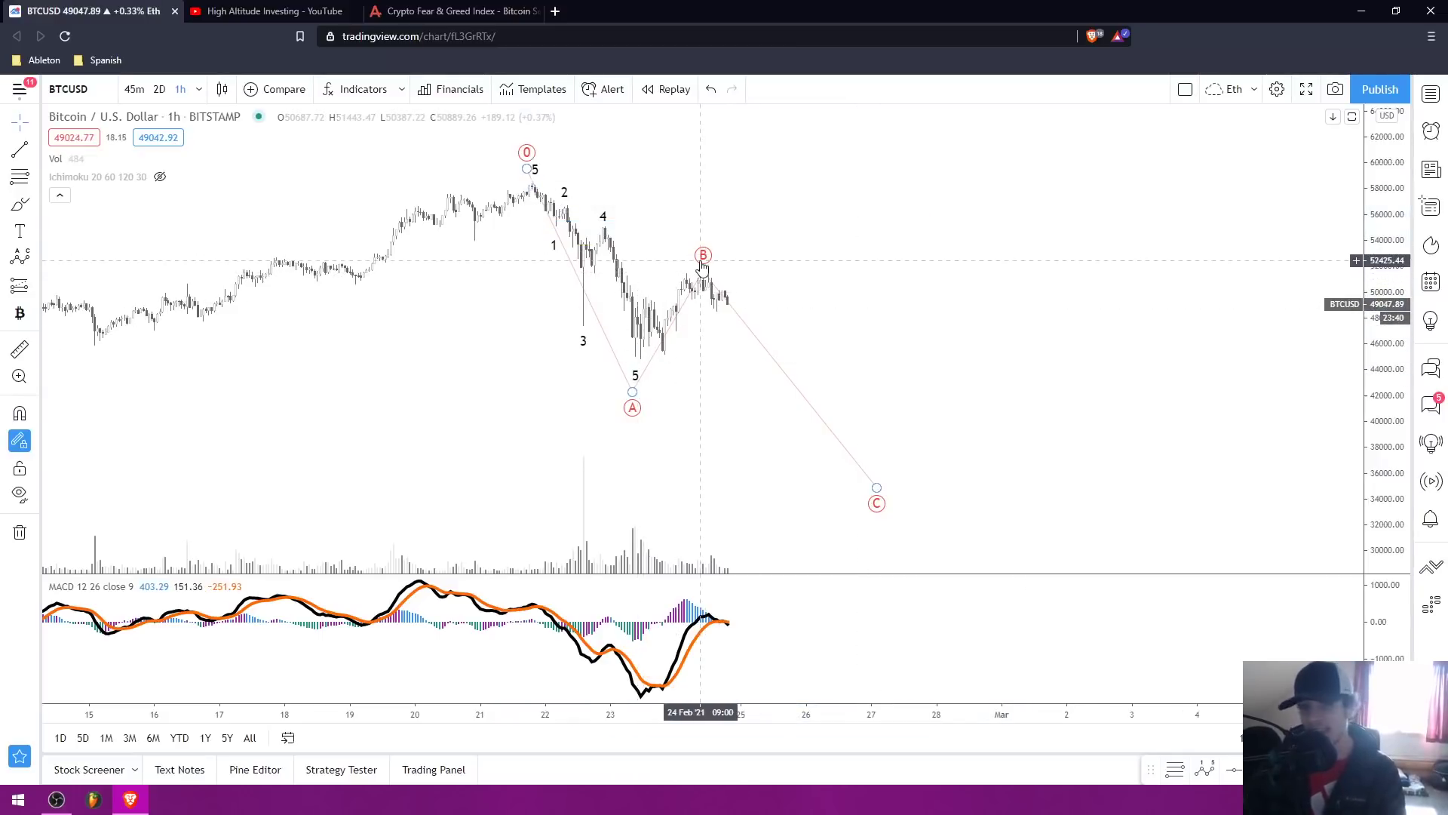
{"action": "left_click_drag", "start_coordinate": [804, 268], "coordinate": [852, 237]}
{"action": "left_click", "coordinate": [913, 266]}
{"action": "key", "text": "Delete"}
Delete the small five-point impulse wave drawn down the decline.
{"action": "left_click_drag", "start_coordinate": [915, 359], "coordinate": [924, 374]}
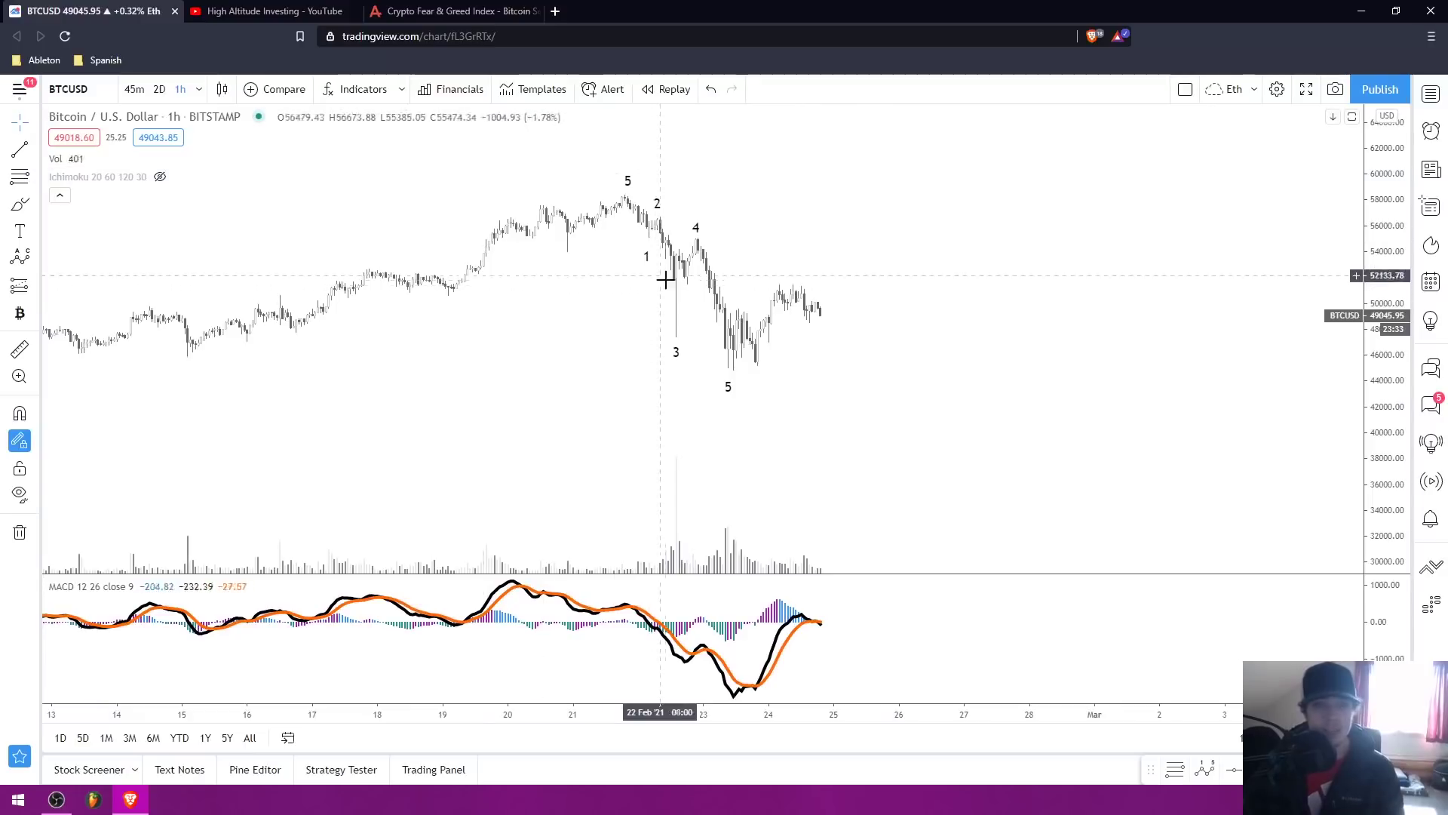
{"action": "left_click", "coordinate": [652, 231]}
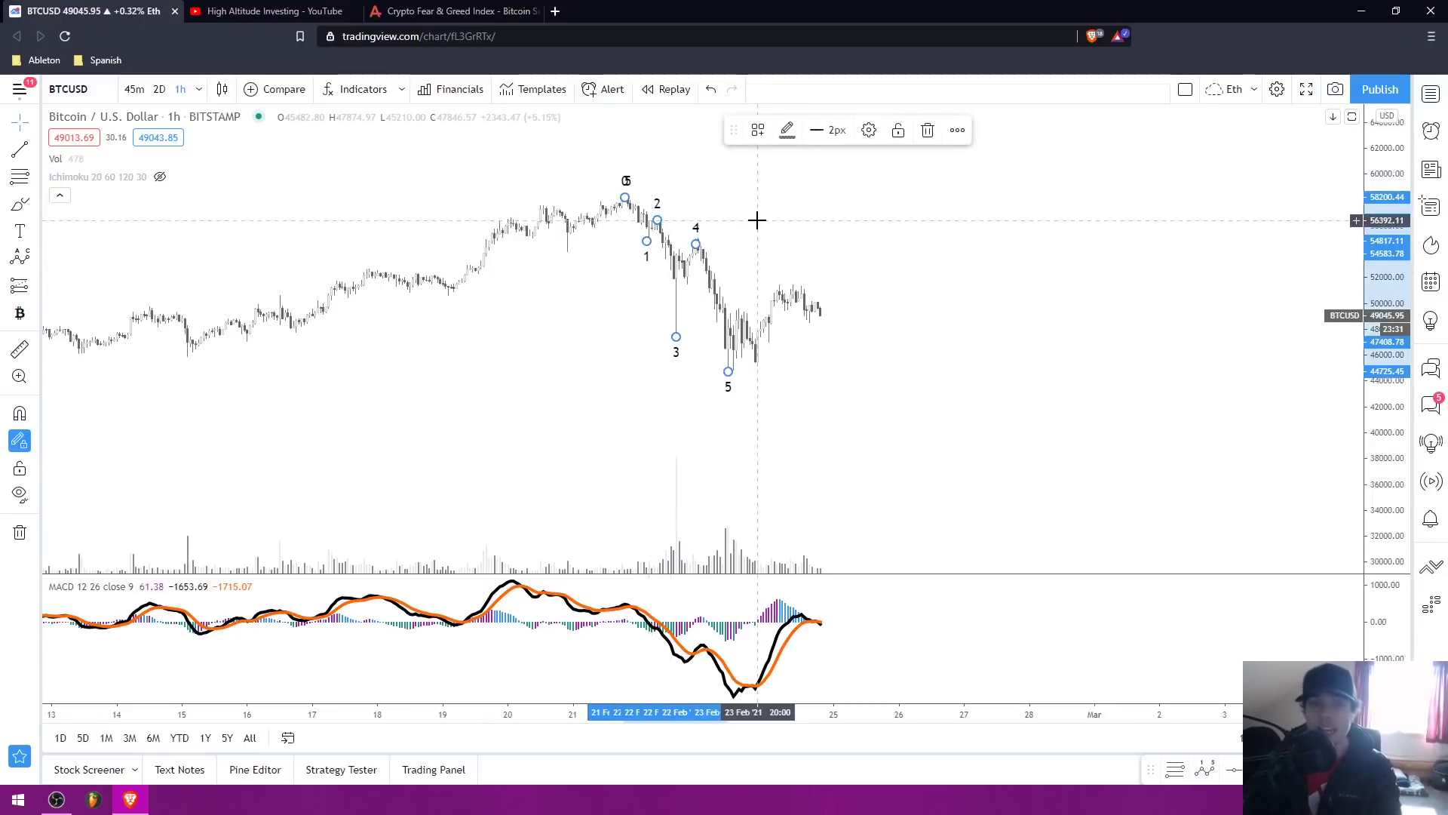
{"action": "left_click", "coordinate": [918, 271]}
Examine the drop after impulse point 5 and the rebound up to the latest candles on the 1-hour chart.
{"action": "scroll", "coordinate": [1008, 278], "scroll_direction": "down", "scroll_amount": 5}
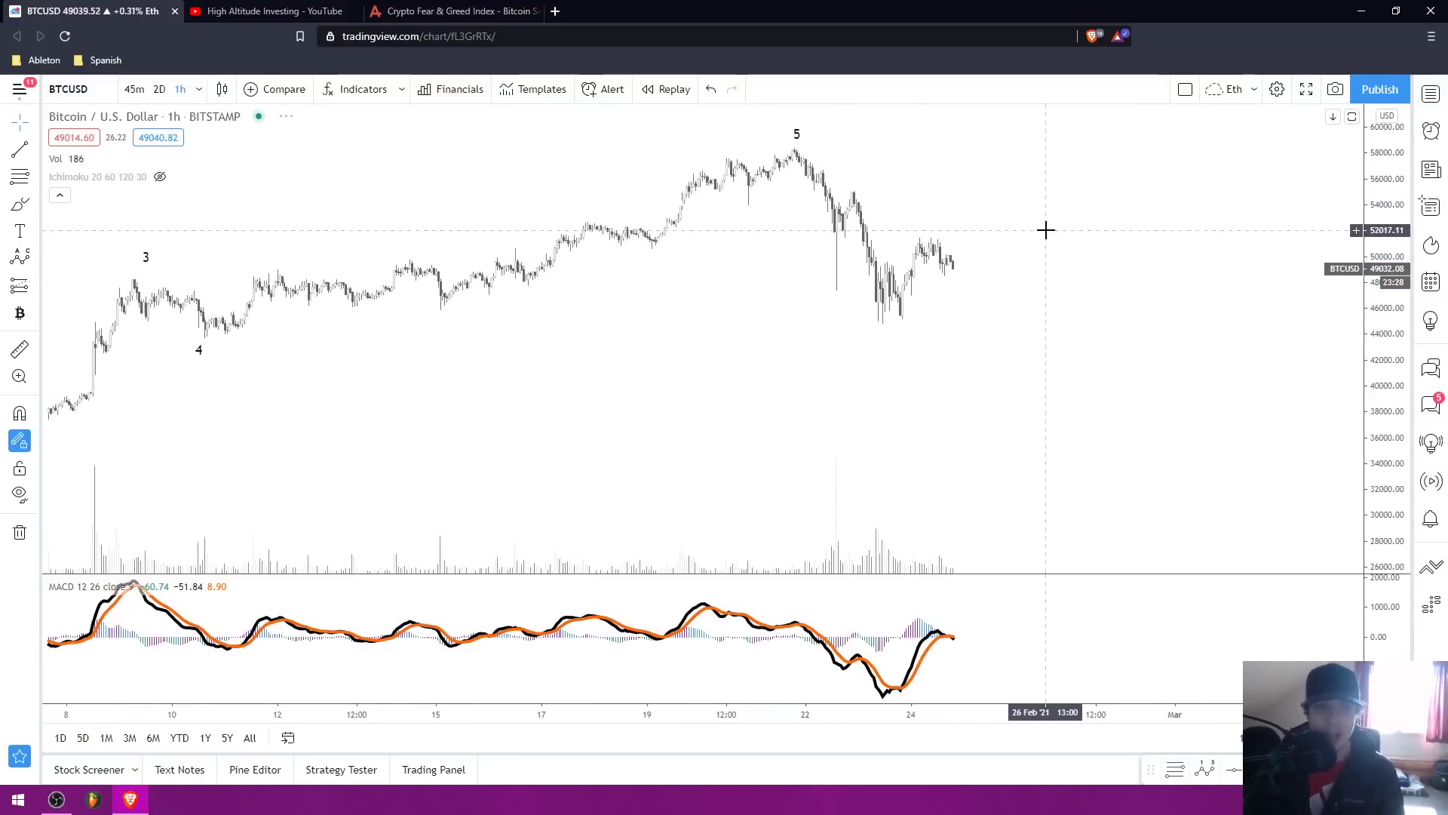
{"action": "left_click_drag", "start_coordinate": [1061, 230], "coordinate": [1011, 241]}
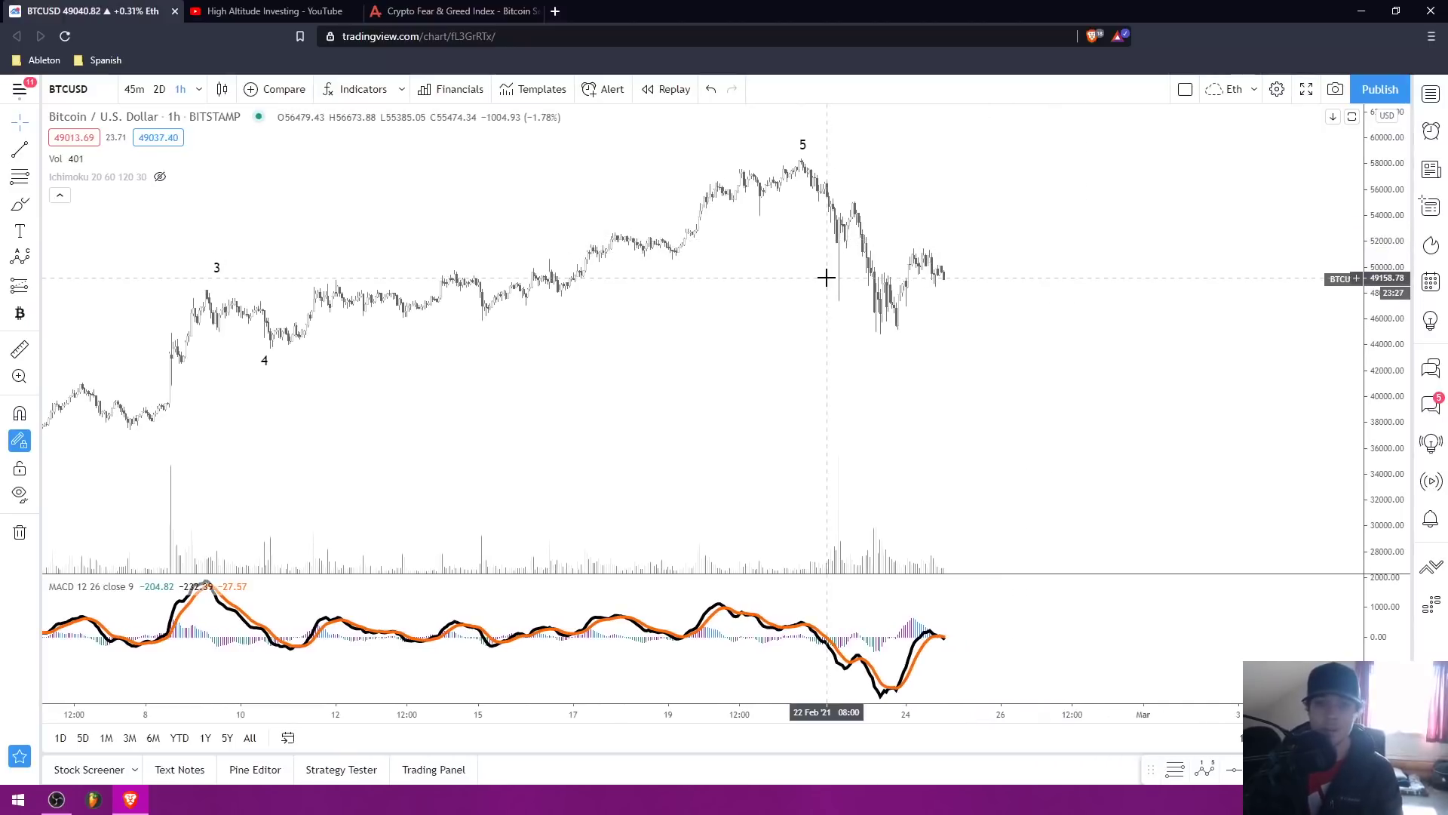
{"action": "scroll", "coordinate": [746, 325], "scroll_direction": "right", "scroll_amount": 2}
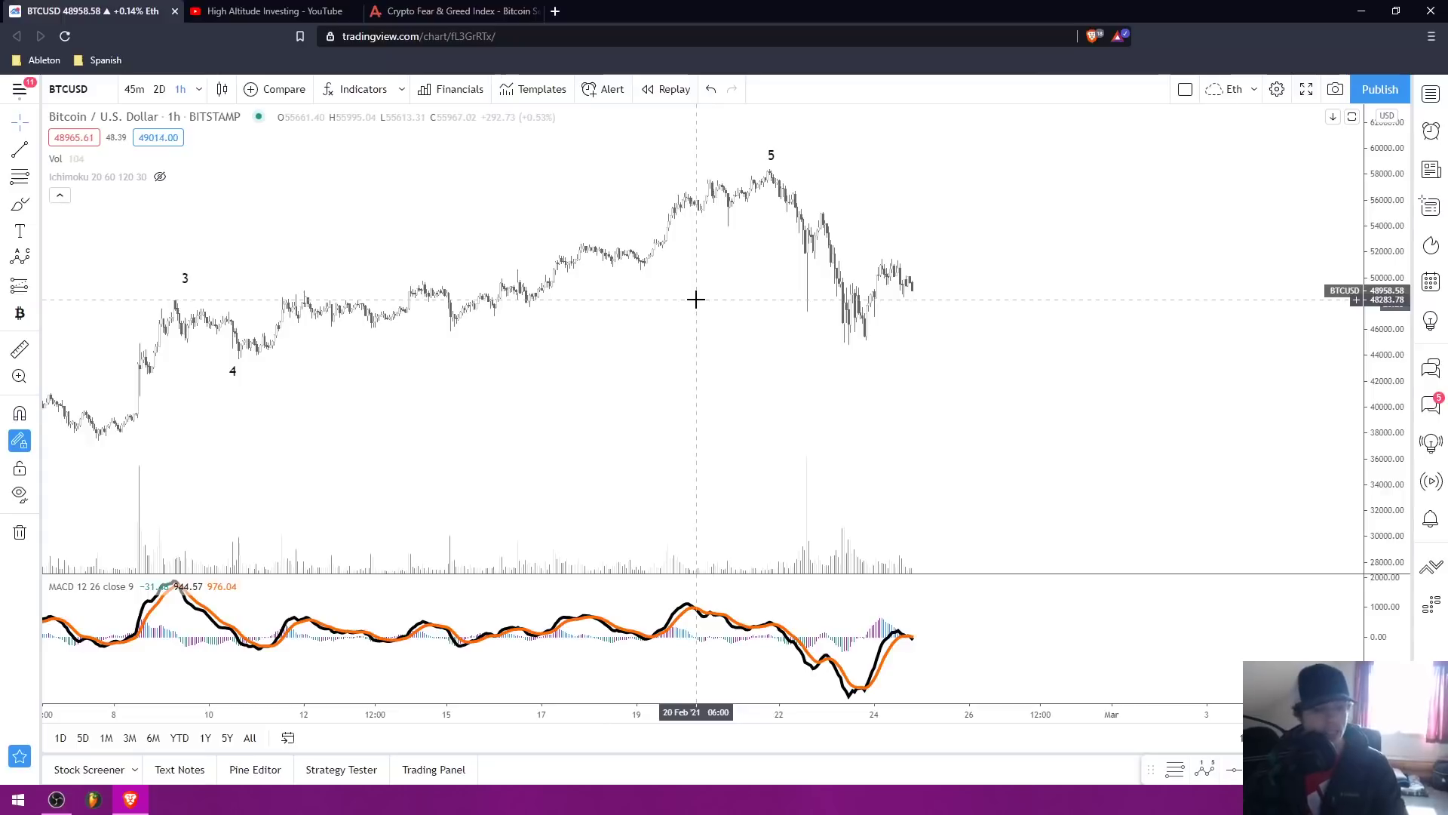
{"action": "scroll", "coordinate": [694, 298], "scroll_direction": "right", "scroll_amount": 4}
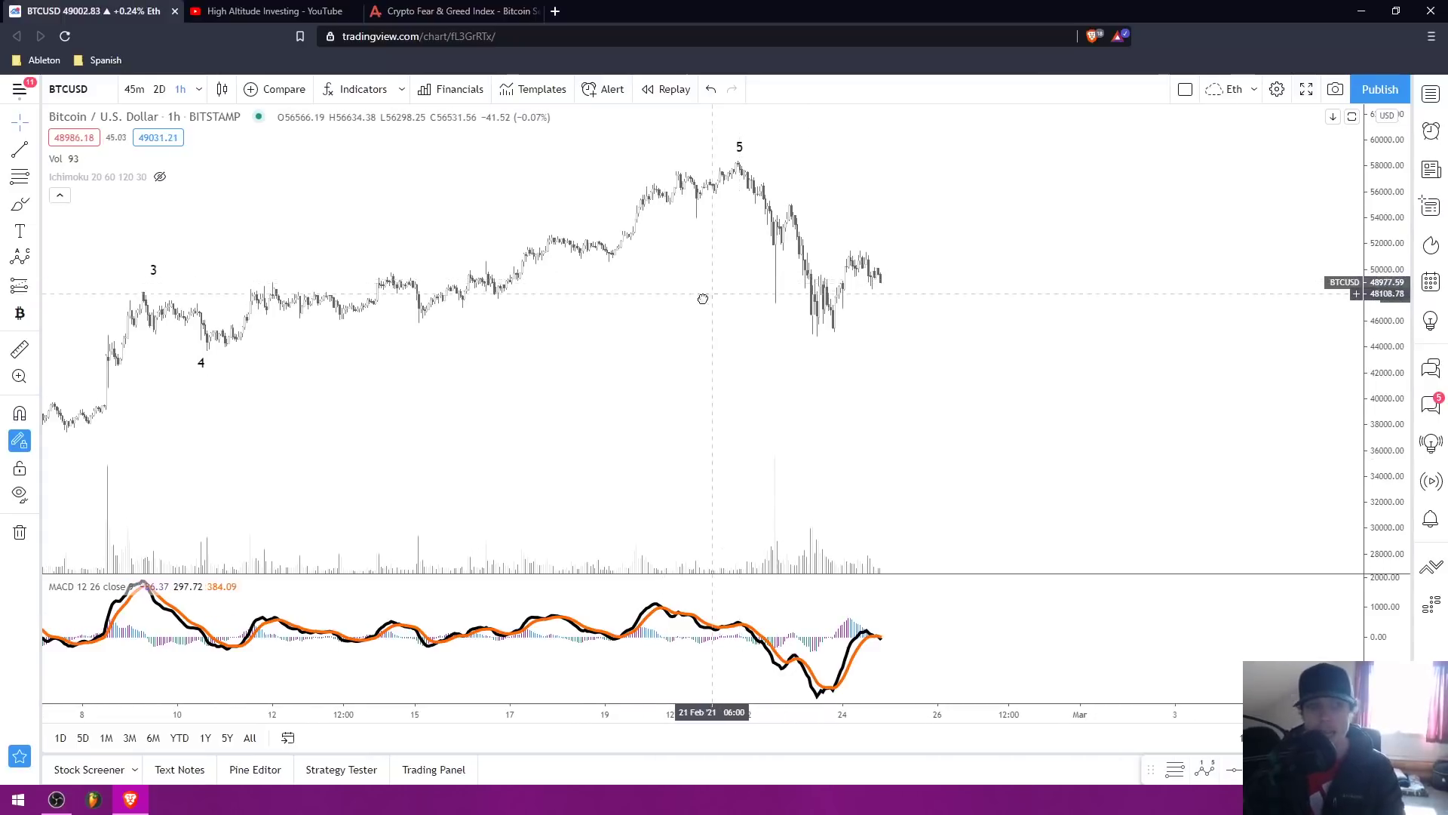
{"action": "scroll", "coordinate": [641, 309], "scroll_direction": "right", "scroll_amount": 3}
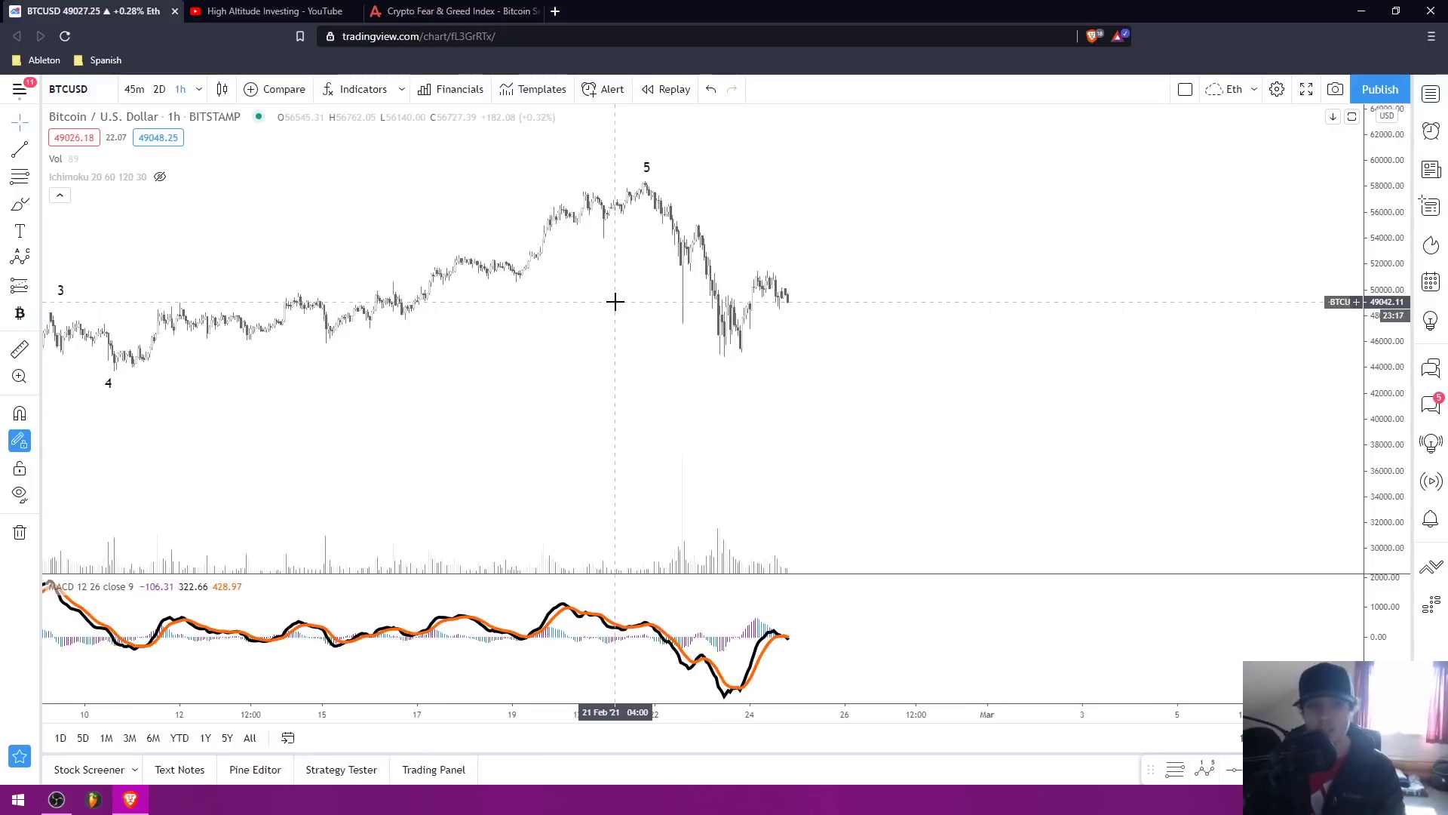
{"action": "left_click_drag", "start_coordinate": [632, 298], "coordinate": [558, 340]}
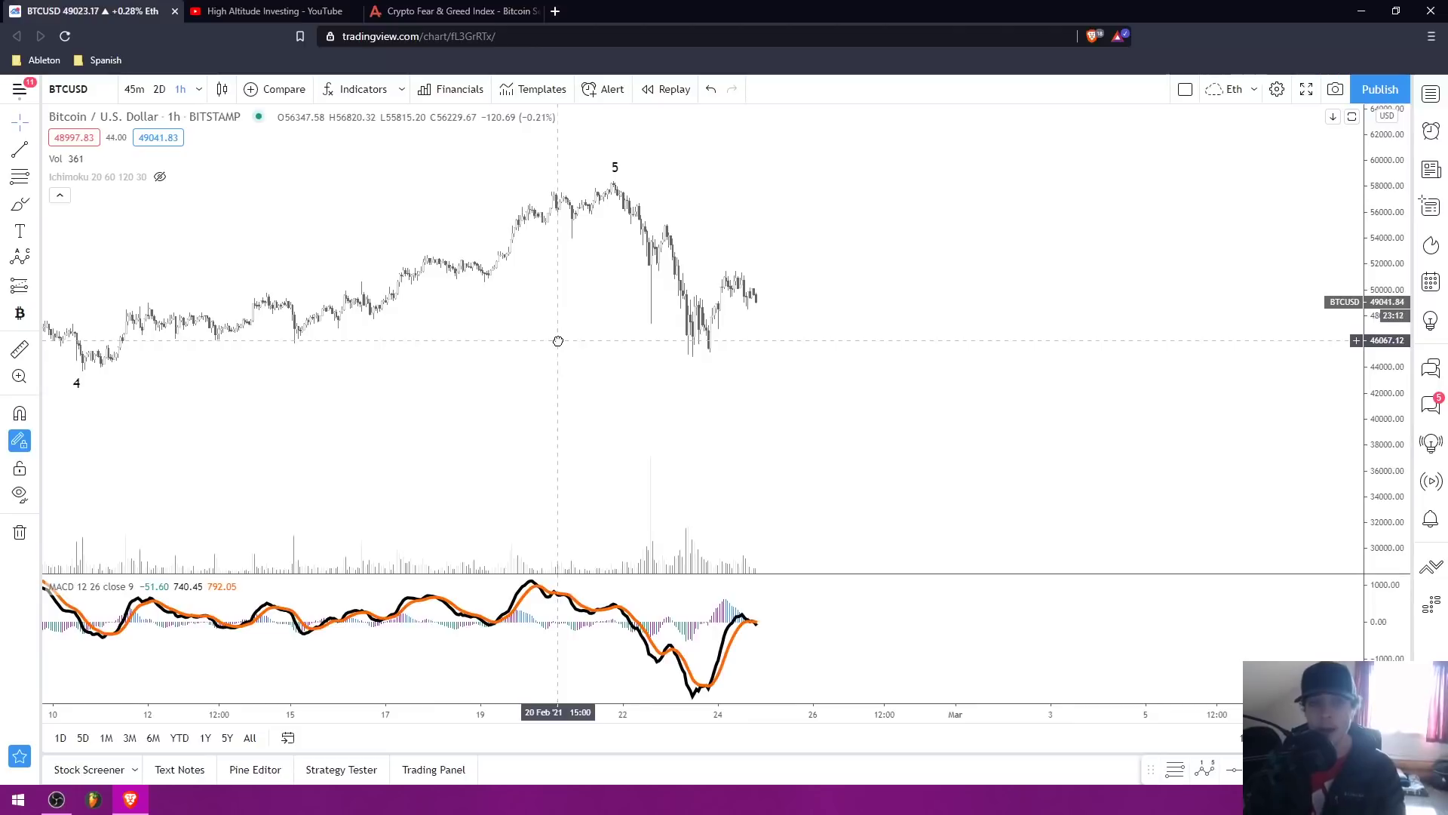
{"action": "scroll", "coordinate": [567, 340], "scroll_direction": "left", "scroll_amount": 3}
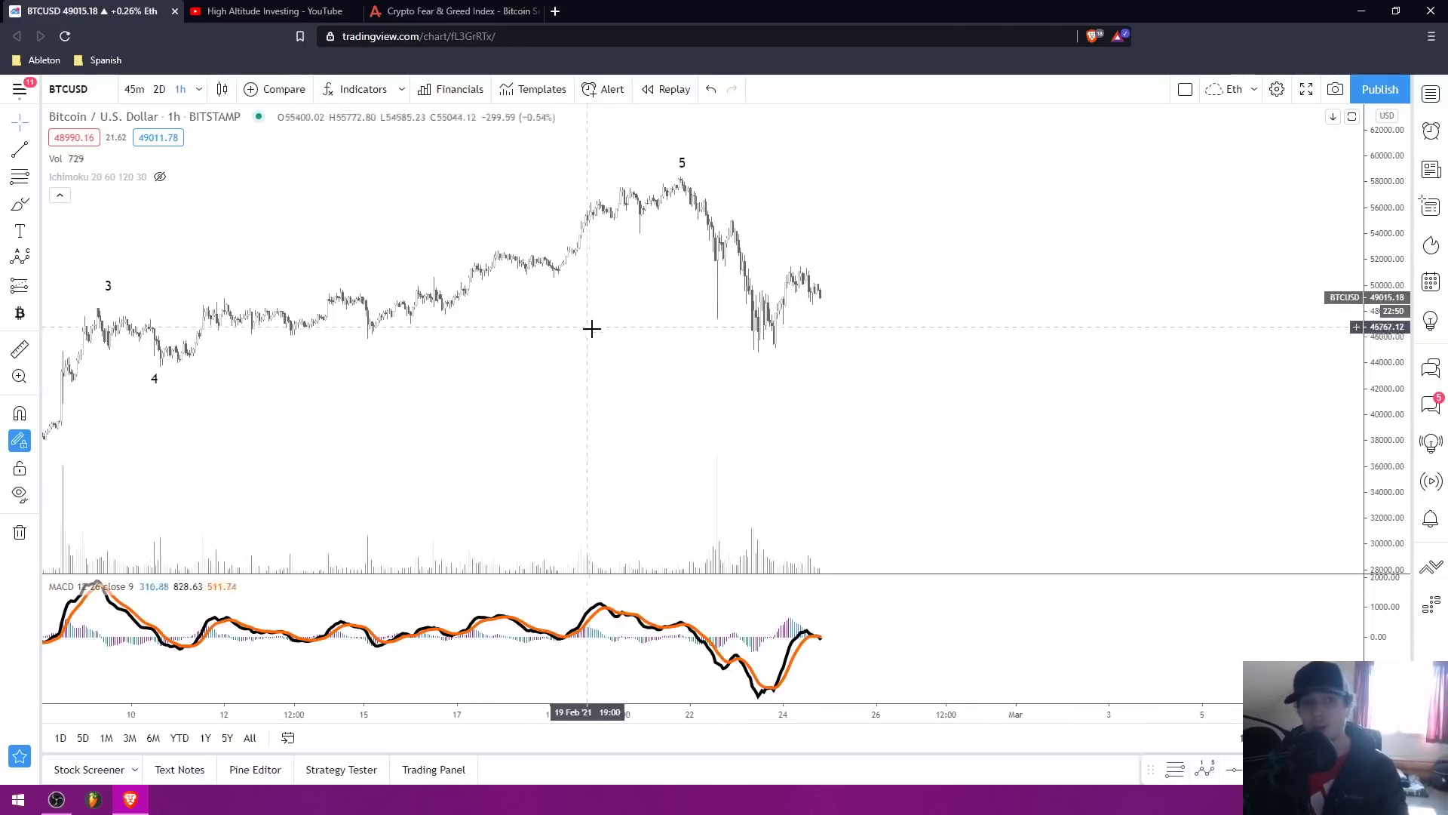
{"action": "mouse_move", "coordinate": [891, 214]}
{"action": "left_mouse_down"}
{"action": "mouse_move", "coordinate": [876, 187]}
{"action": "mouse_move", "coordinate": [846, 181]}
{"action": "left_mouse_up"}
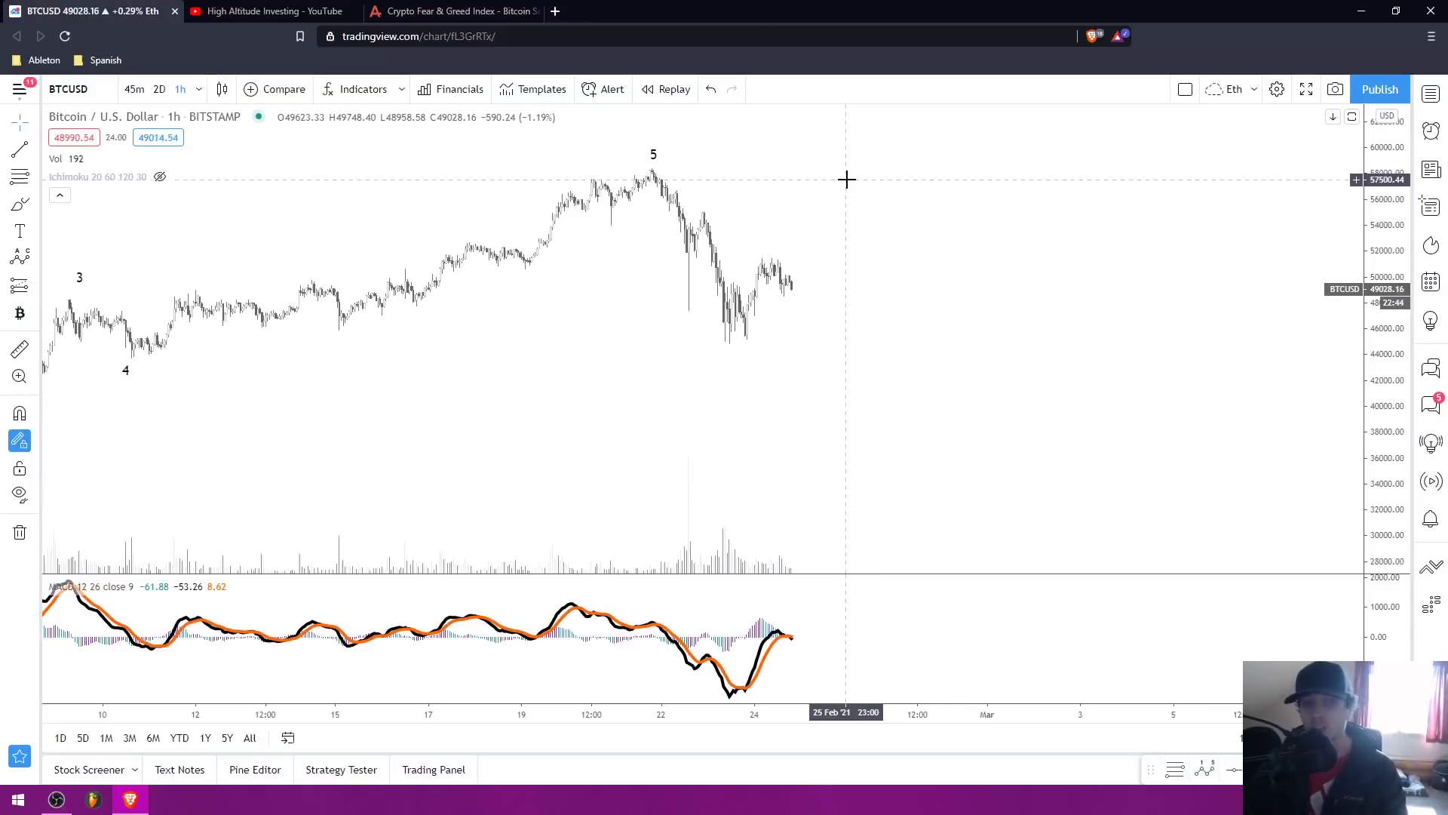
{"action": "left_click_drag", "start_coordinate": [842, 189], "coordinate": [849, 248]}
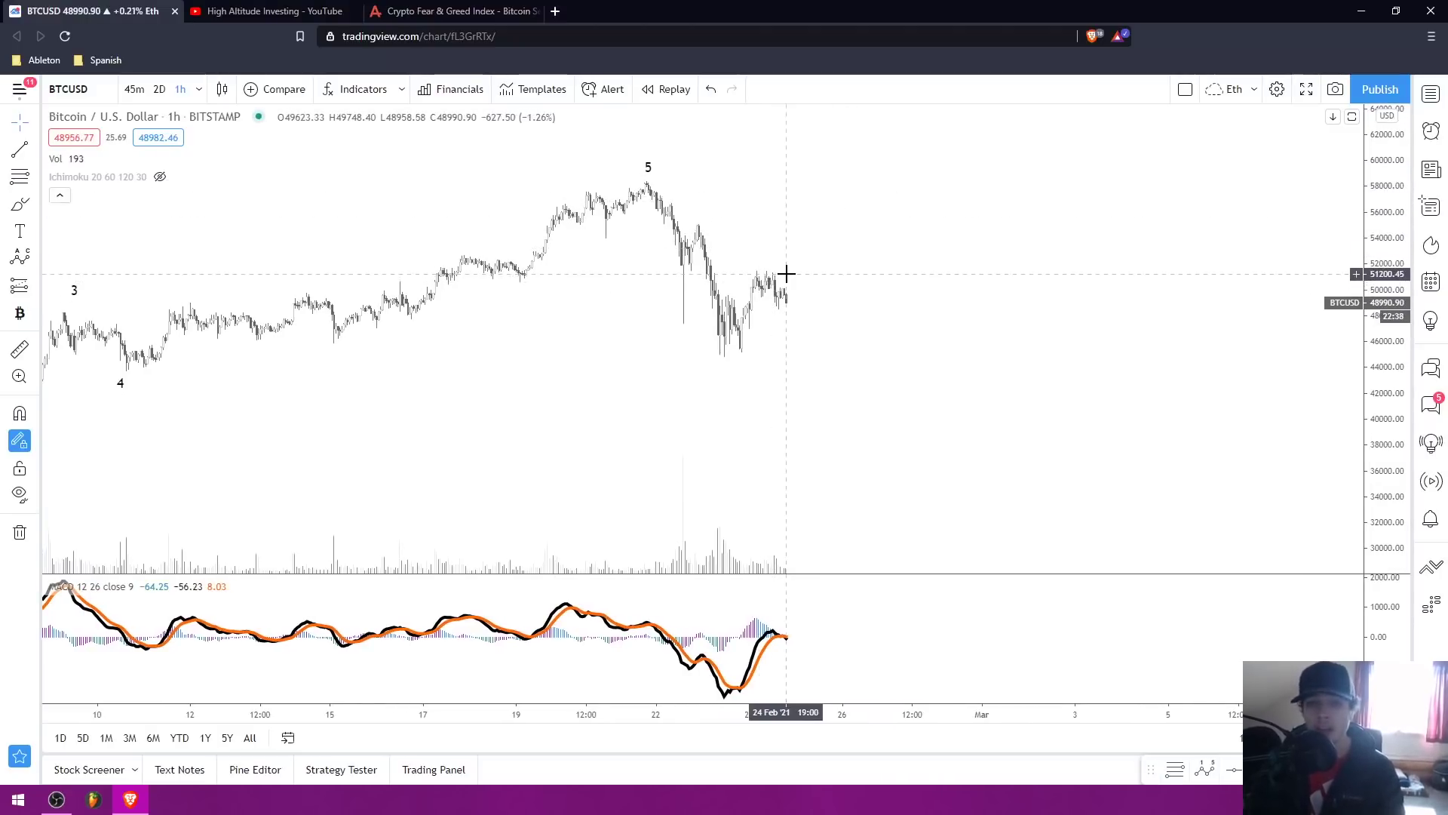
{"action": "left_click_drag", "start_coordinate": [921, 256], "coordinate": [856, 247]}
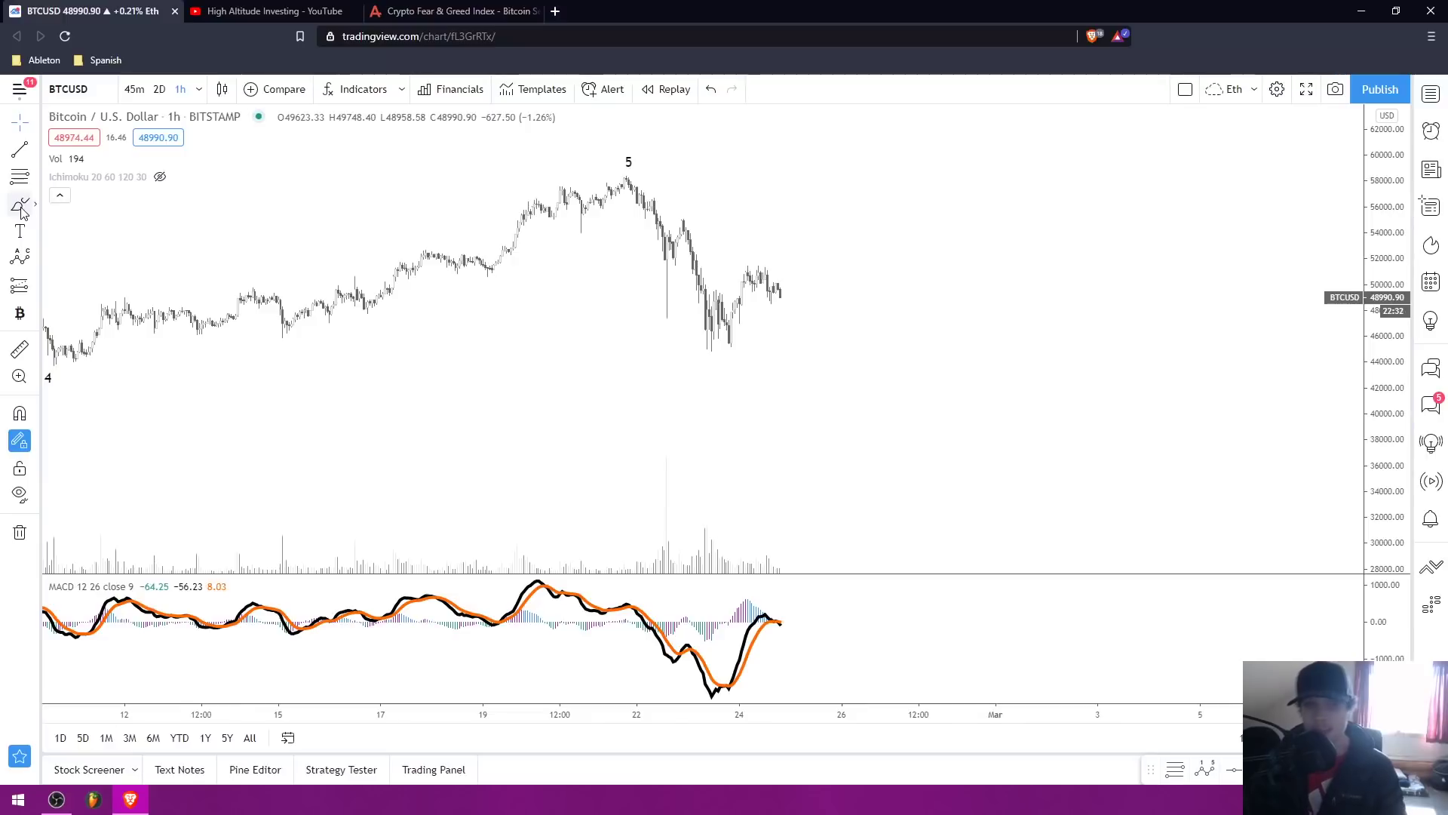
{"action": "left_click_drag", "start_coordinate": [947, 252], "coordinate": [972, 249]}
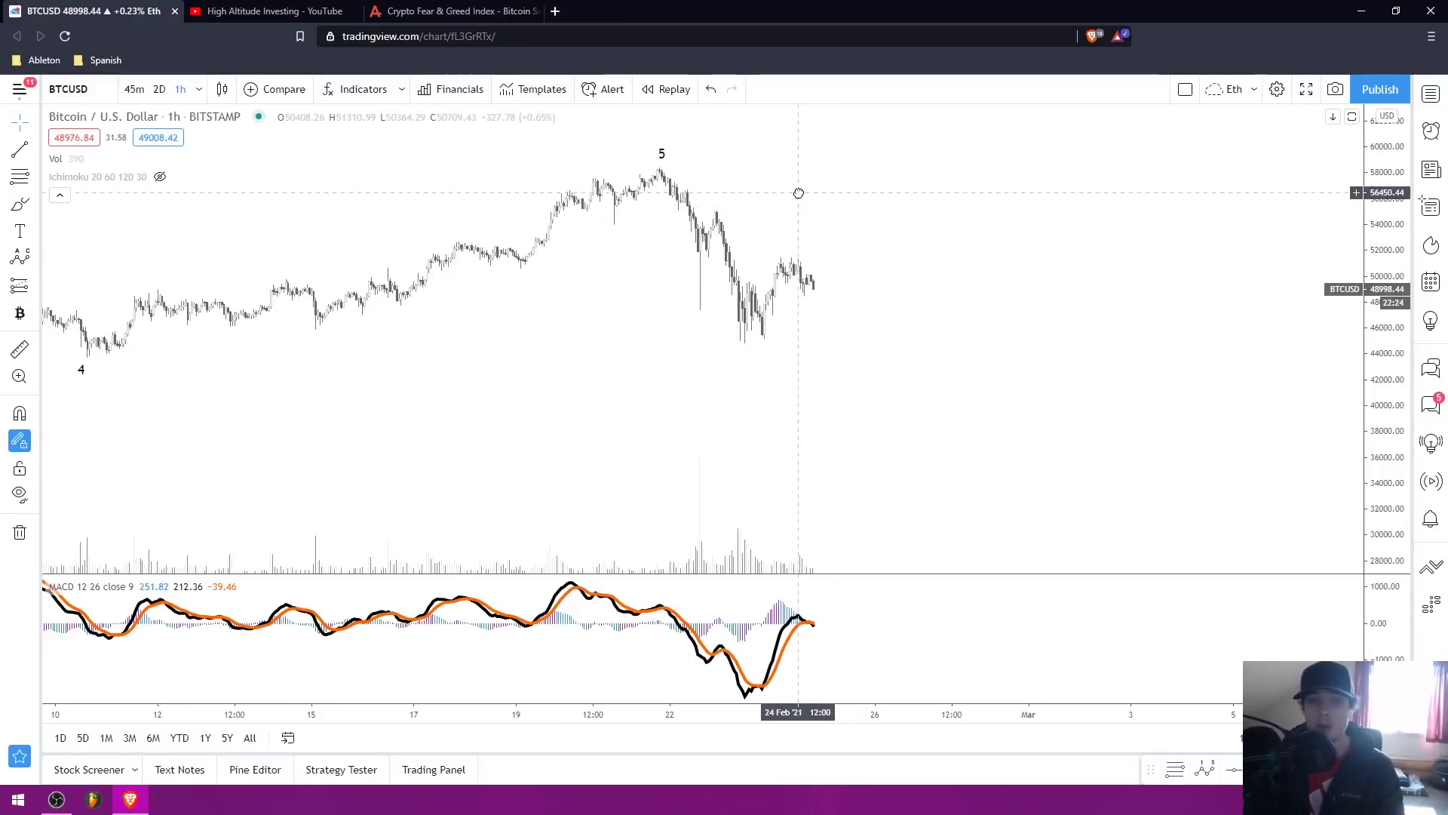
{"action": "left_click_drag", "start_coordinate": [798, 193], "coordinate": [790, 199]}
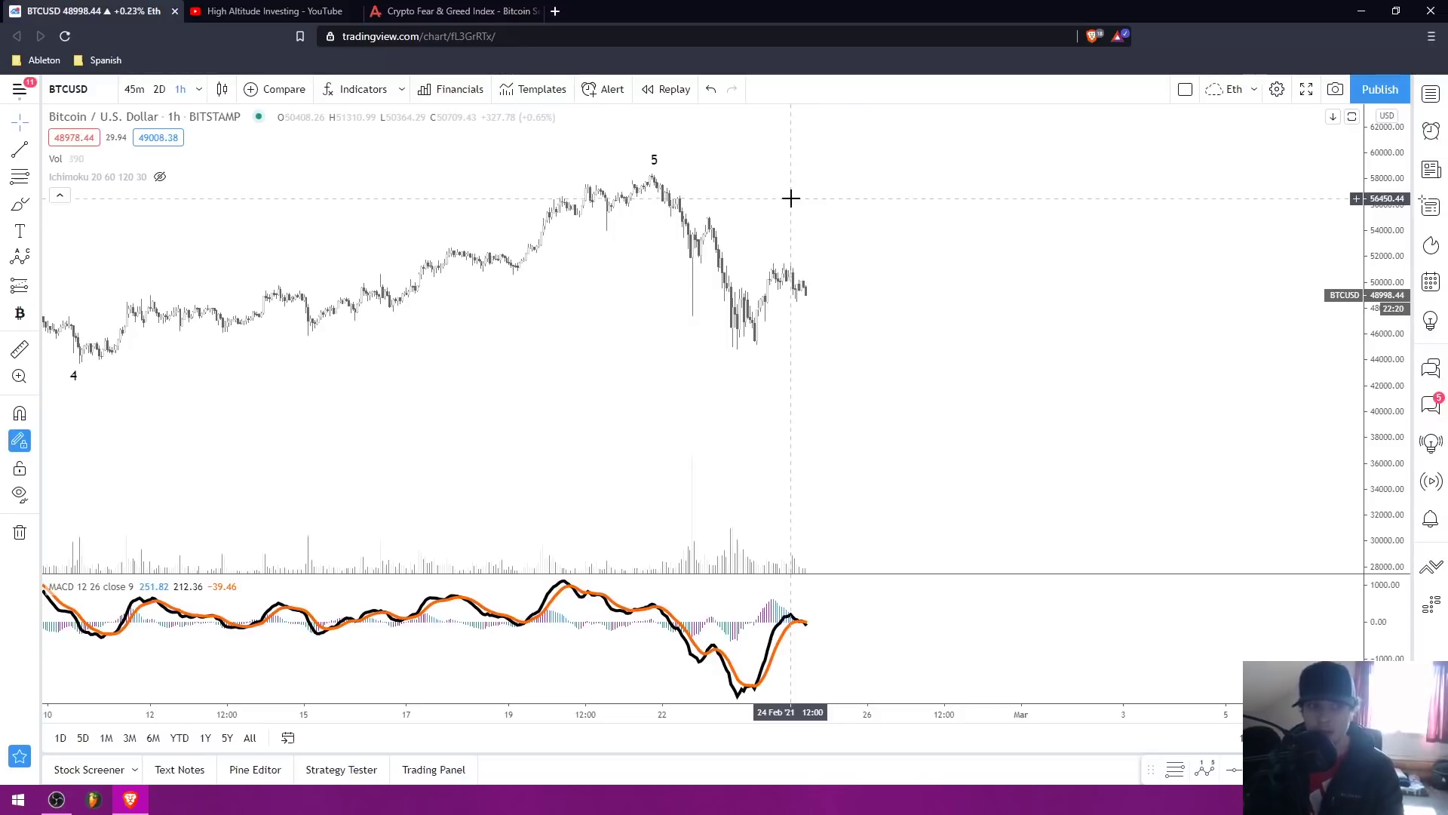
{"action": "scroll", "coordinate": [799, 196], "scroll_direction": "down", "scroll_amount": 1}
{"action": "mouse_move", "coordinate": [915, 195]}
{"action": "left_mouse_down"}
{"action": "mouse_move", "coordinate": [883, 203]}
{"action": "mouse_move", "coordinate": [929, 193]}
{"action": "left_mouse_up"}
{"action": "scroll", "coordinate": [883, 200], "scroll_direction": "up", "scroll_amount": 1}
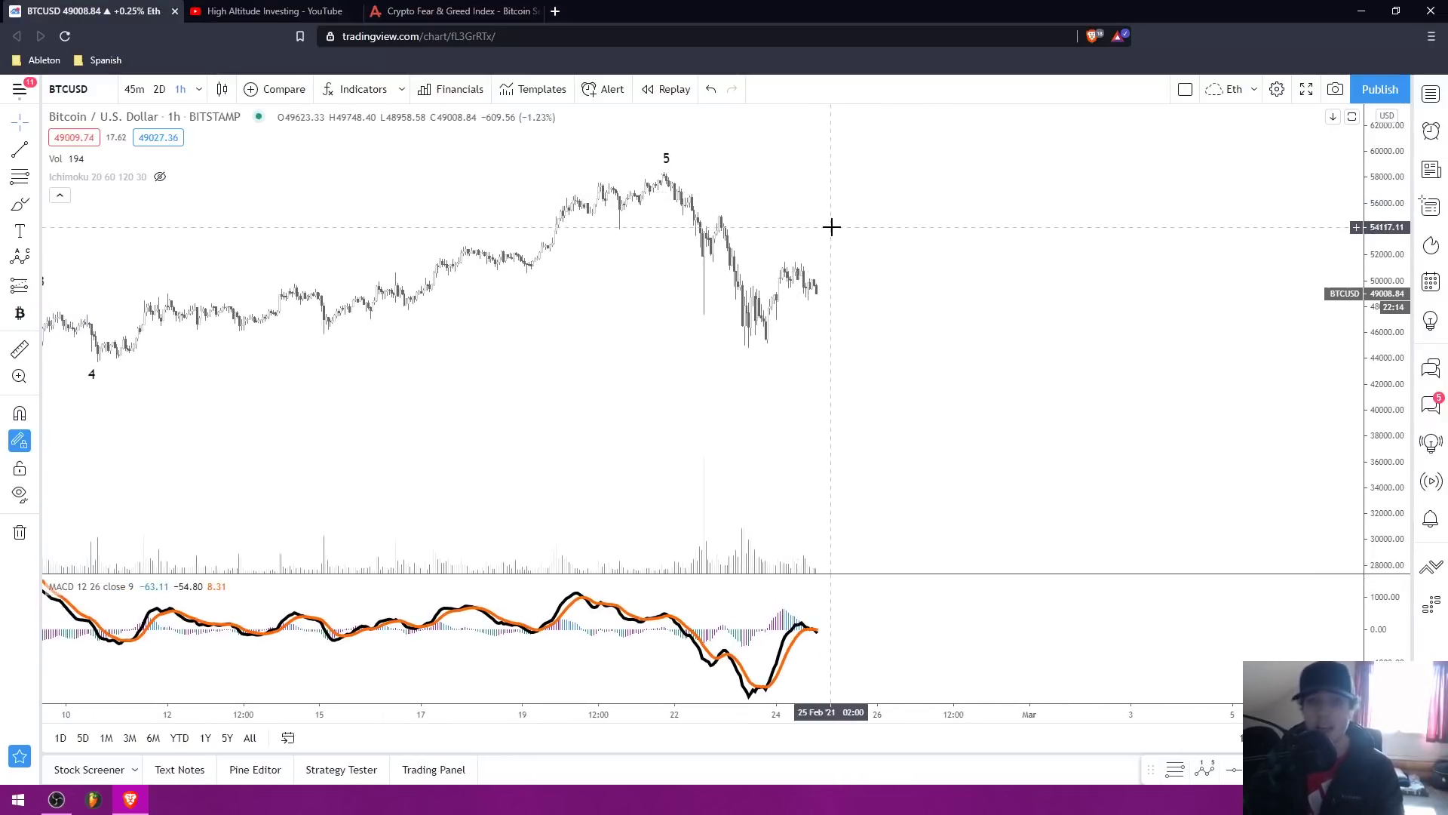
Switch the Bitcoin chart to the 3-hour timeframe.
{"action": "left_click_drag", "start_coordinate": [821, 237], "coordinate": [801, 239]}
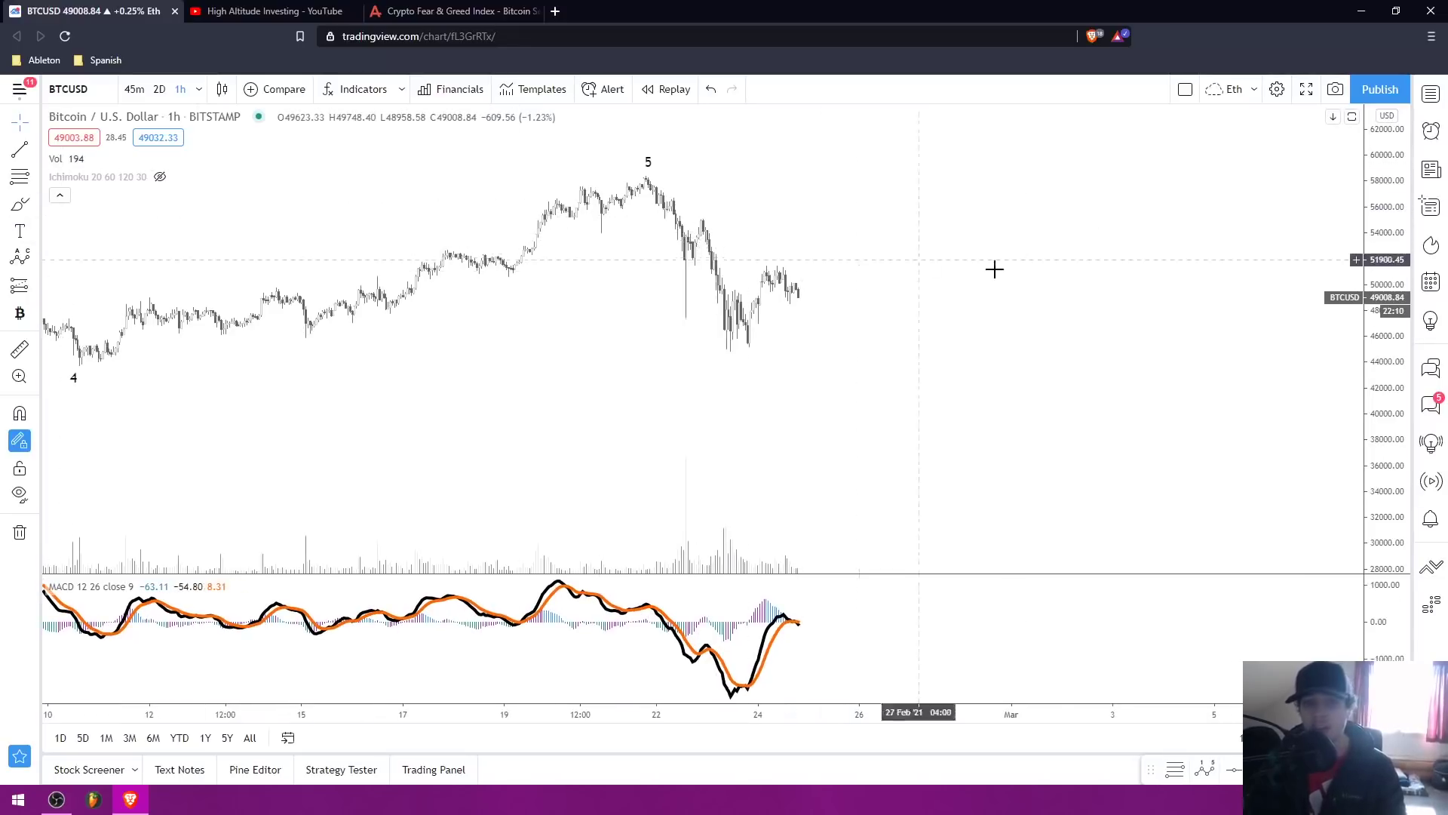
{"action": "left_click_drag", "start_coordinate": [868, 213], "coordinate": [838, 202]}
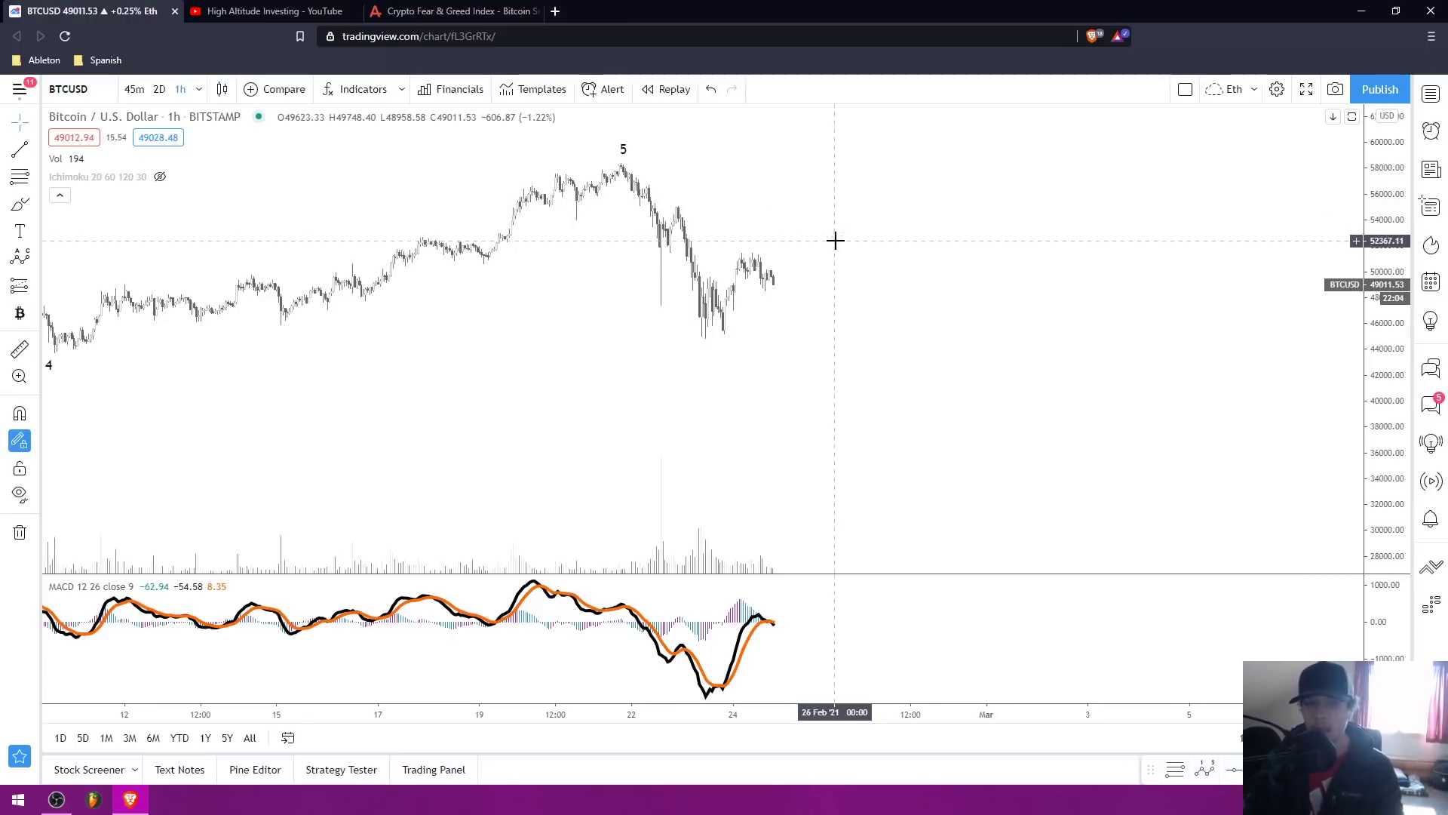
{"action": "left_click_drag", "start_coordinate": [835, 240], "coordinate": [826, 250]}
{"action": "scroll", "coordinate": [825, 250], "scroll_direction": "up", "scroll_amount": 1}
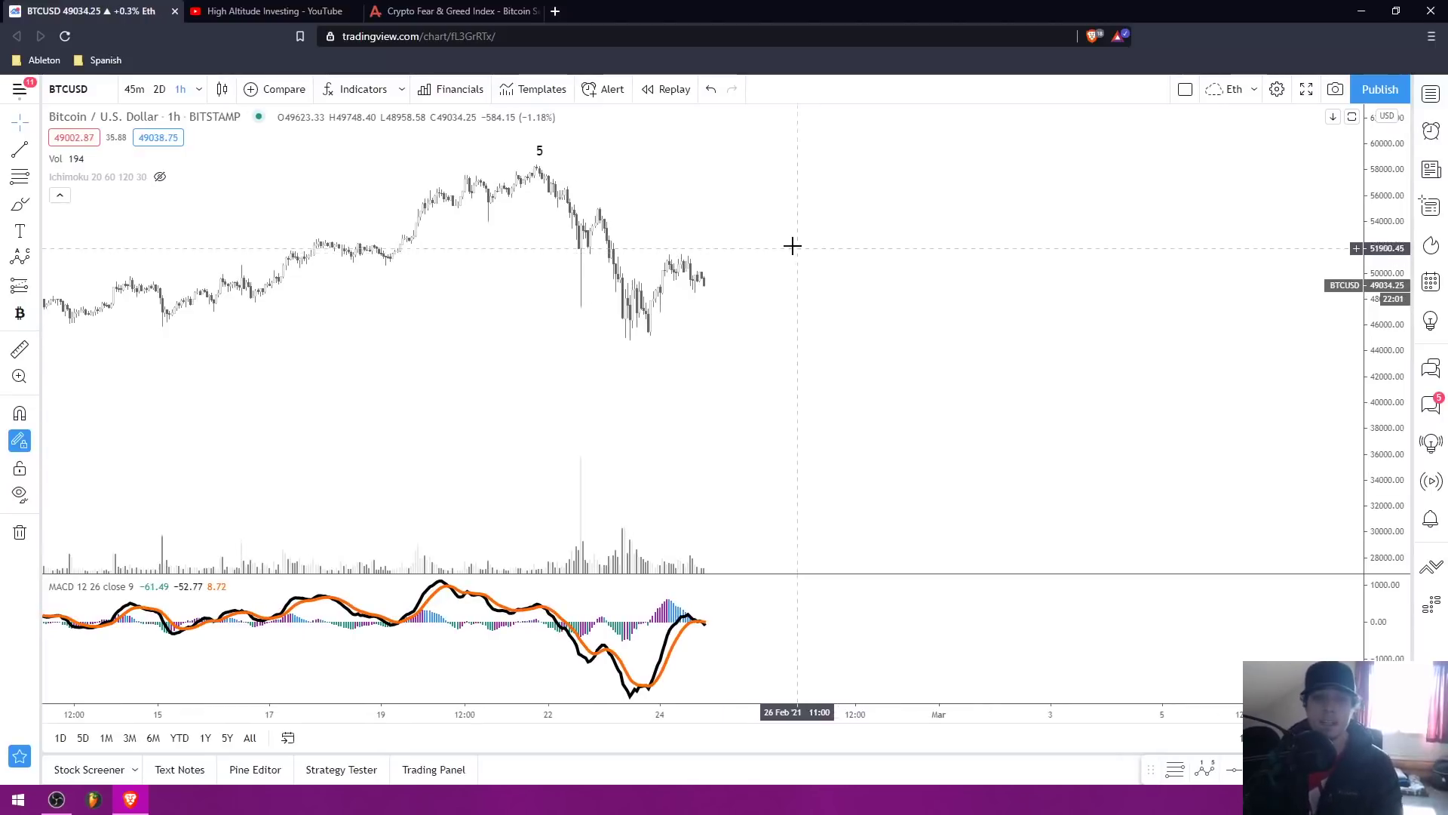
{"action": "left_click", "coordinate": [200, 89]}
{"action": "left_click", "coordinate": [265, 483]}
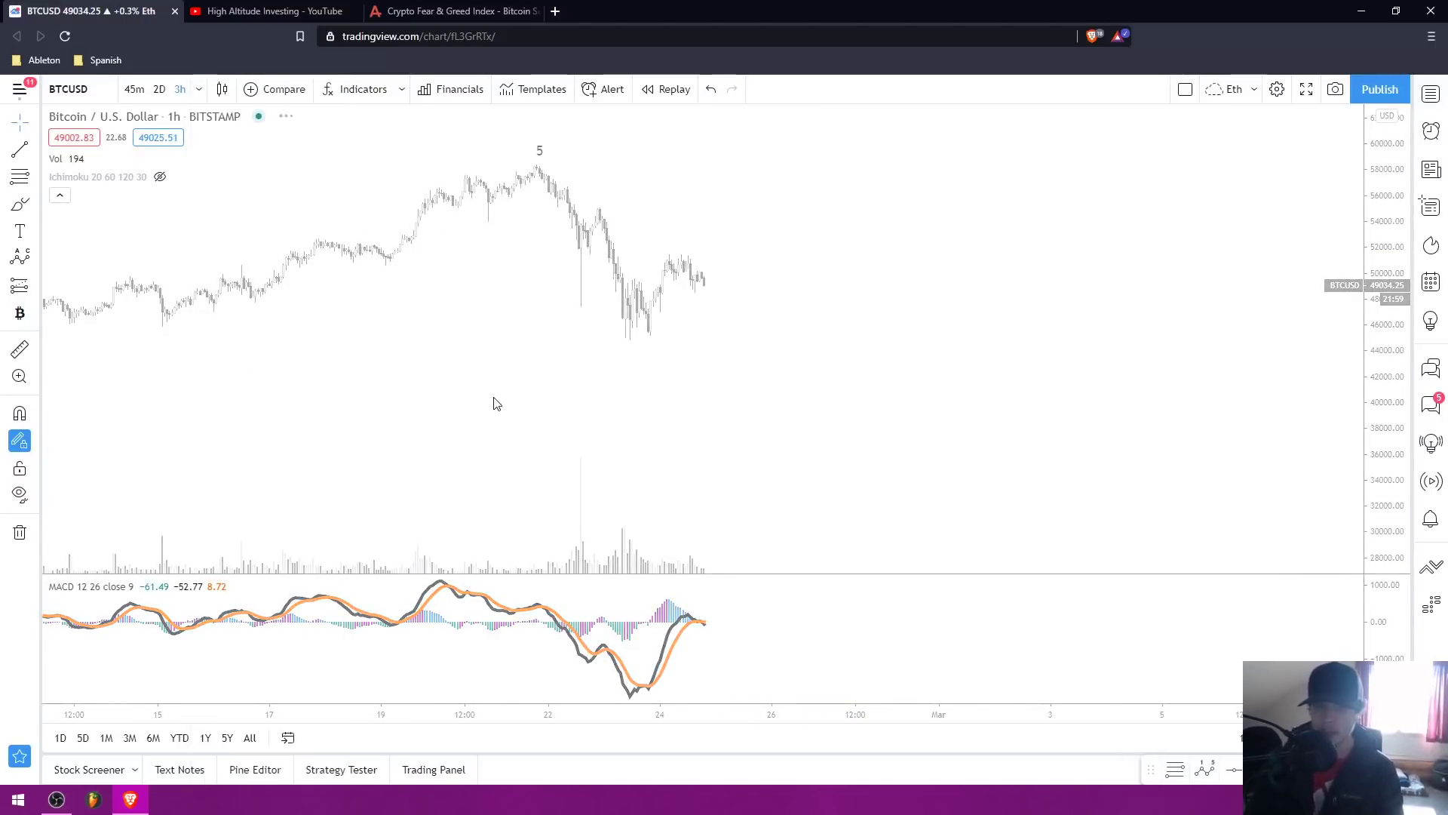
{"action": "mouse_move", "coordinate": [675, 320]}
{"action": "left_mouse_down"}
{"action": "mouse_move", "coordinate": [741, 300]}
{"action": "mouse_move", "coordinate": [650, 371]}
{"action": "mouse_move", "coordinate": [659, 338]}
{"action": "mouse_move", "coordinate": [673, 345]}
{"action": "left_mouse_up"}
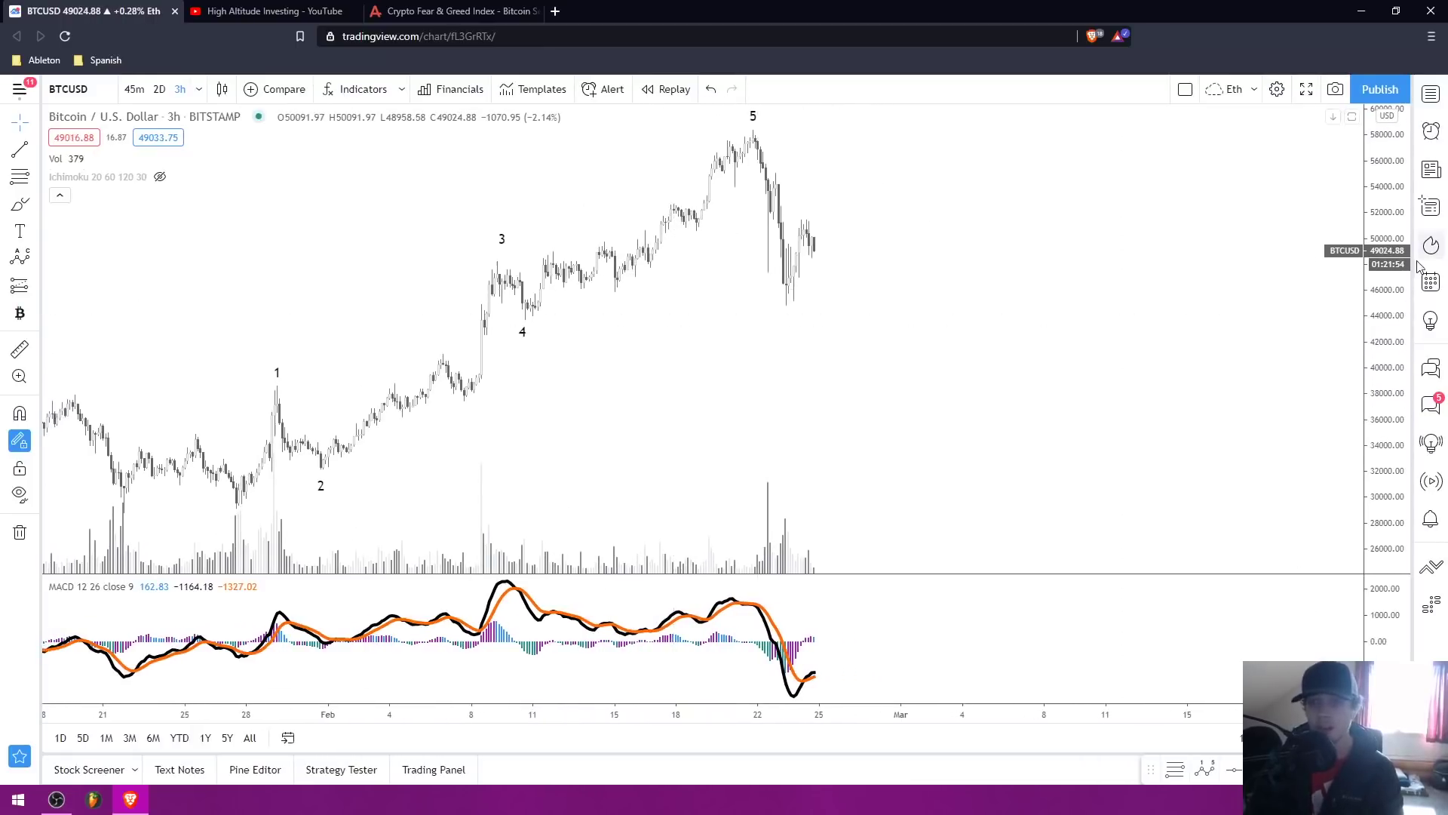
{"action": "left_click_drag", "start_coordinate": [1377, 303], "coordinate": [1367, 383]}
{"action": "left_click_drag", "start_coordinate": [1027, 430], "coordinate": [1010, 415]}
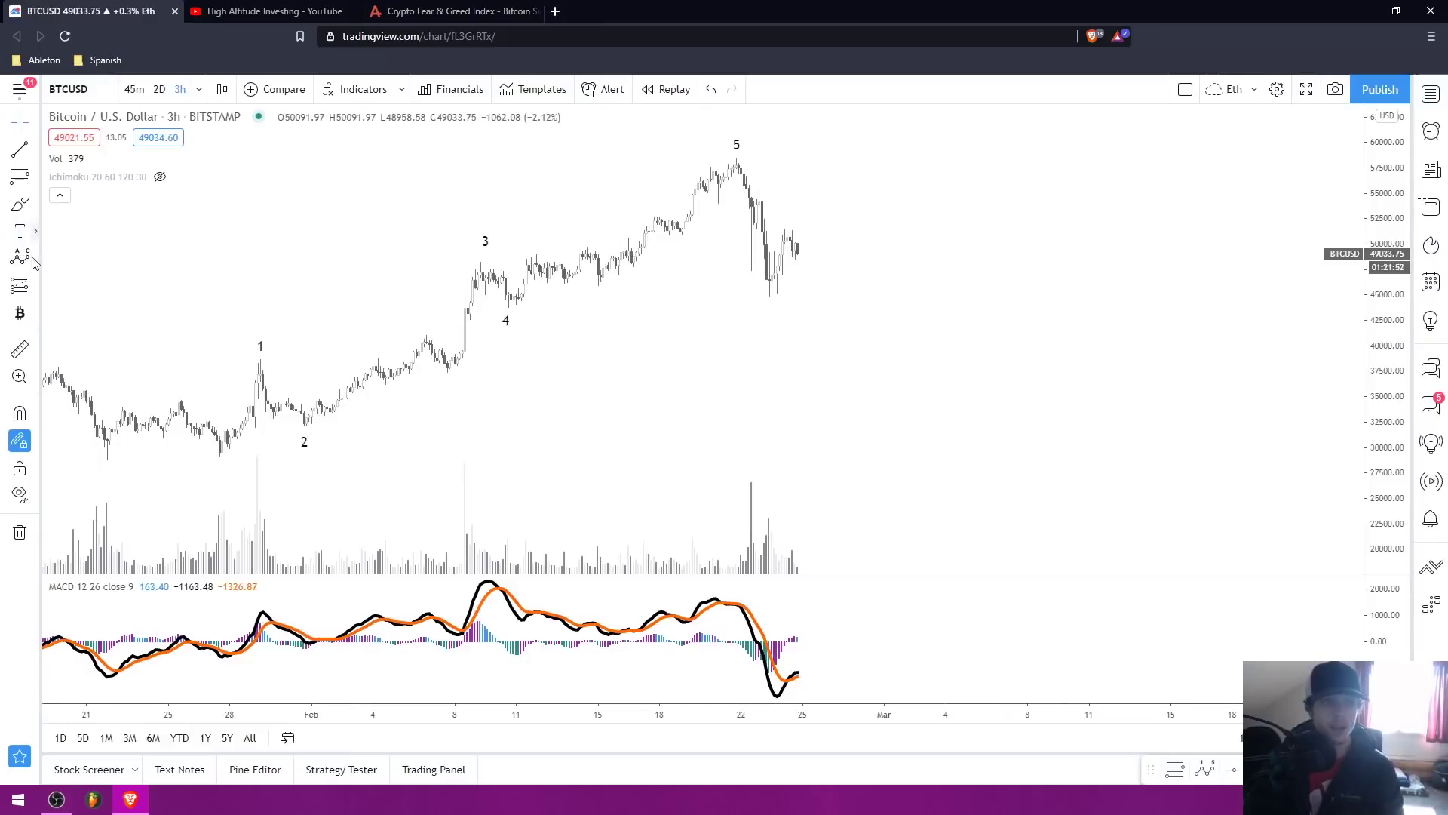
Draw an ABC correction from the peak at point 5, with A near 45,000, B near 50,000 and C about 34,500.
{"action": "left_click", "coordinate": [20, 257]}
{"action": "left_click", "coordinate": [736, 162]}
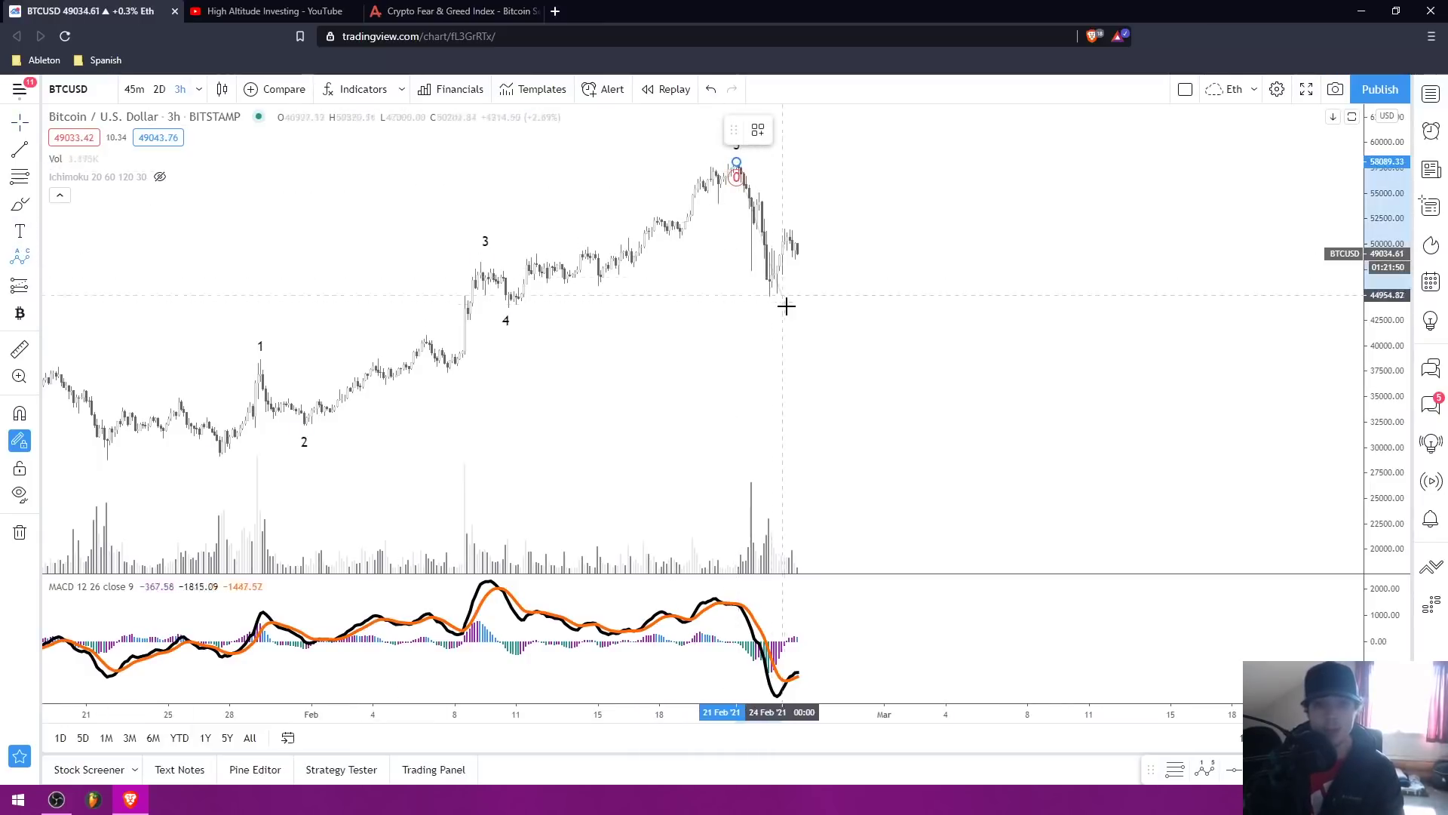
{"action": "left_click", "coordinate": [769, 297]}
{"action": "left_click", "coordinate": [788, 240]}
{"action": "left_click", "coordinate": [872, 400]}
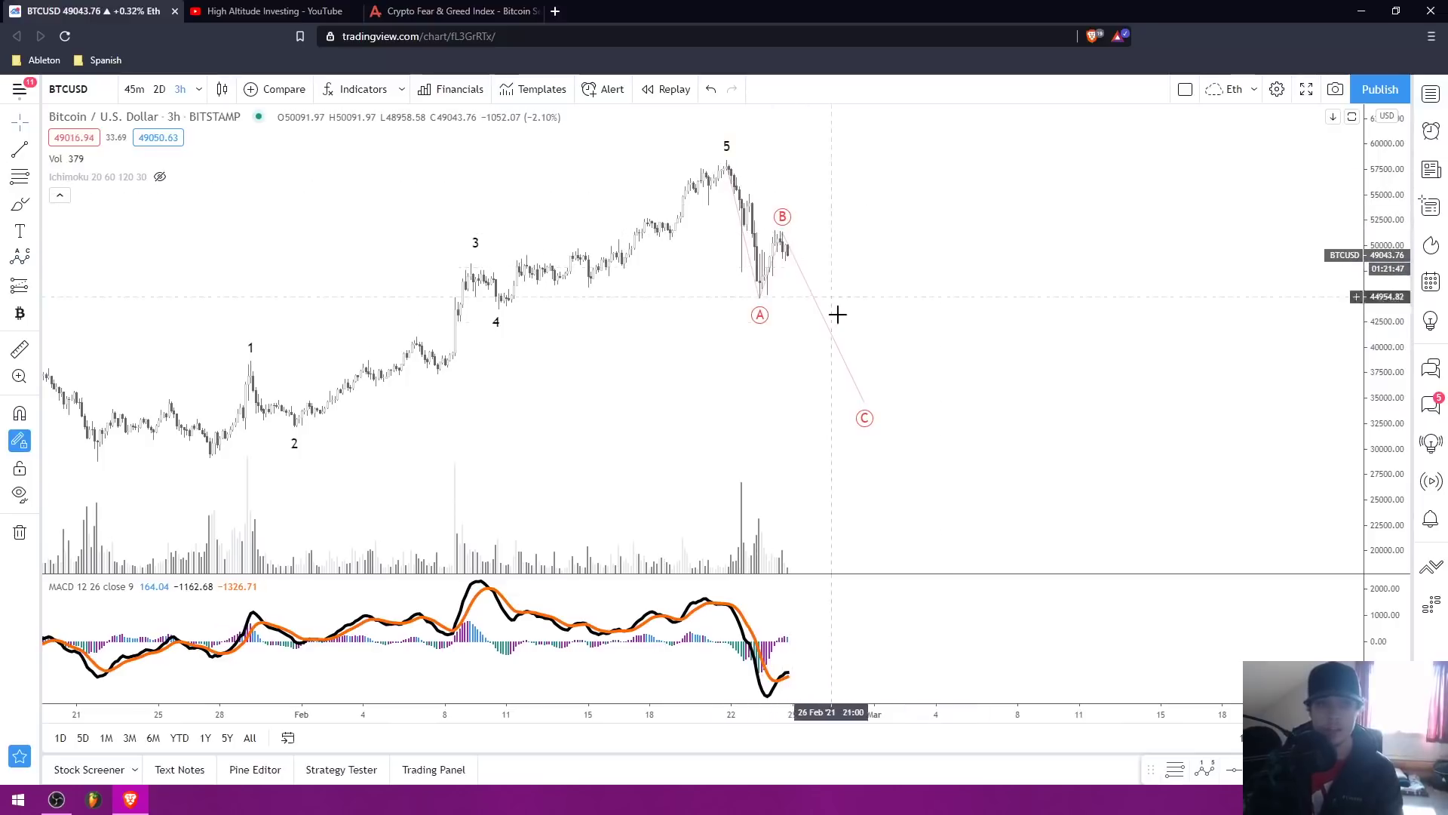
Move point C of the ABC correction to about 37,000 near 27 Feb.
{"action": "mouse_move", "coordinate": [864, 403]}
{"action": "left_mouse_down"}
{"action": "mouse_move", "coordinate": [848, 331]}
{"action": "mouse_move", "coordinate": [861, 375]}
{"action": "left_mouse_up"}
{"action": "left_click", "coordinate": [937, 336]}
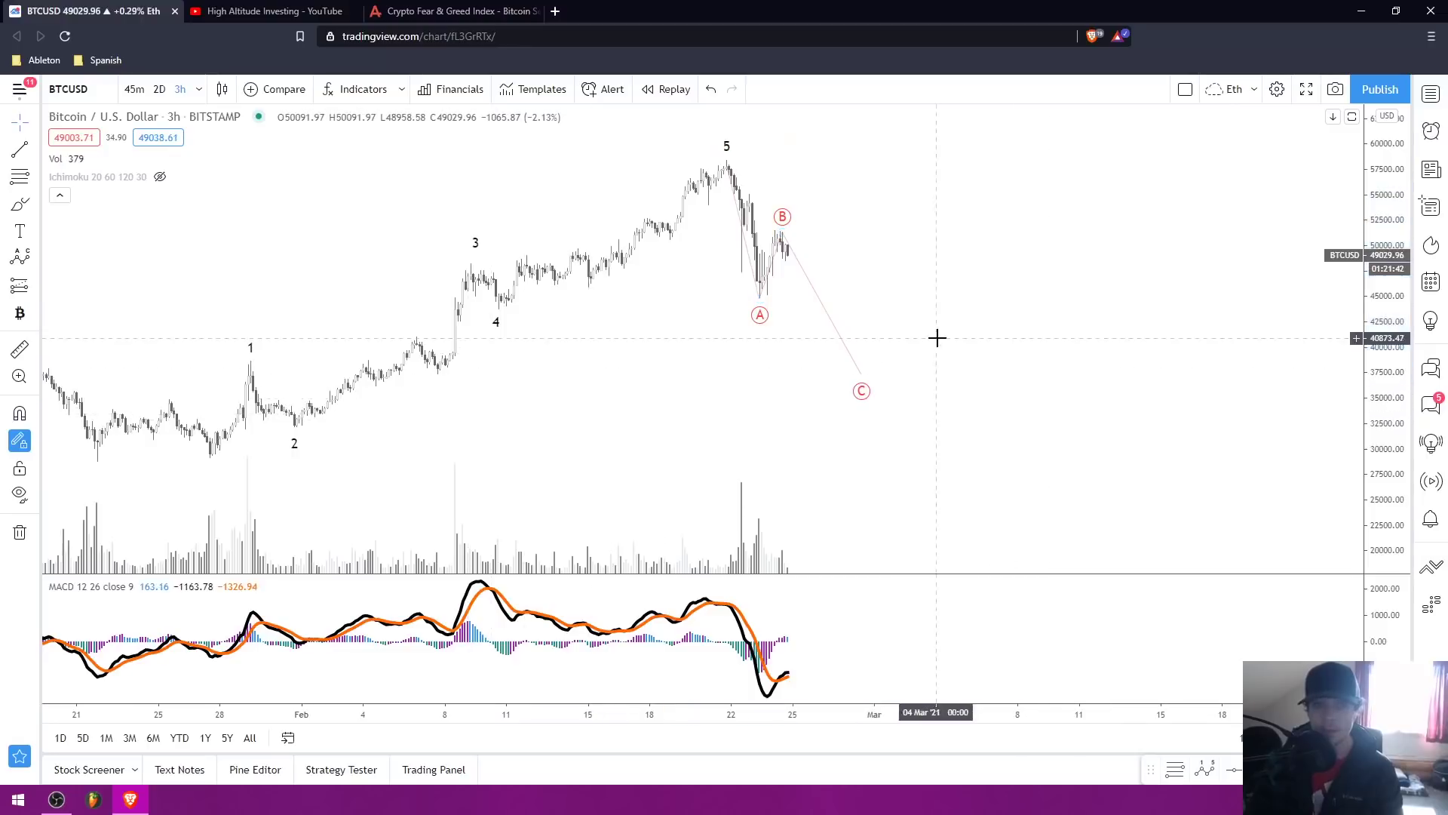
{"action": "left_click_drag", "start_coordinate": [863, 386], "coordinate": [848, 381]}
{"action": "left_click", "coordinate": [883, 269]}
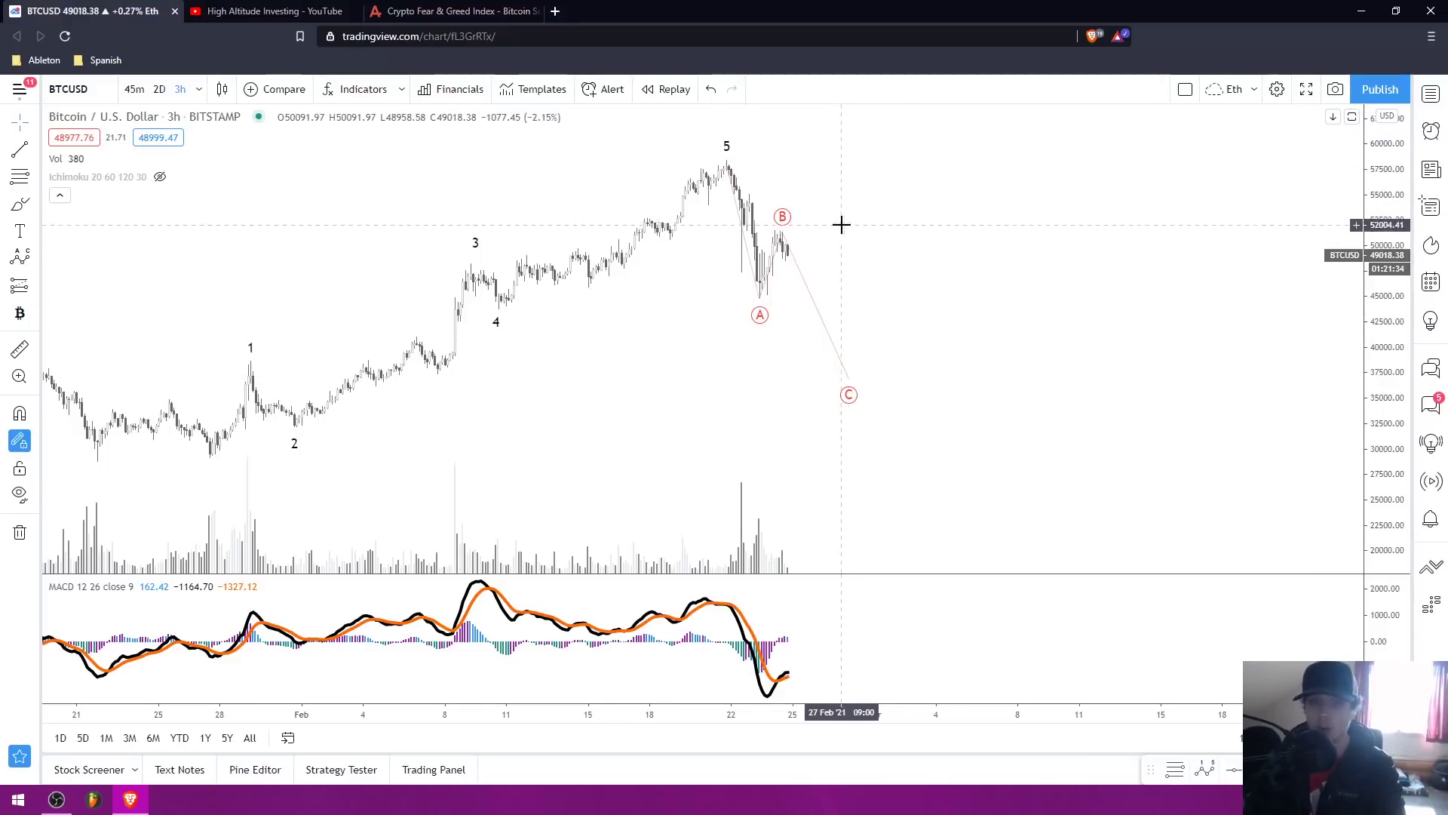
Delete the ABC correction projected from the peak at point 5.
{"action": "mouse_move", "coordinate": [841, 224]}
{"action": "left_mouse_down"}
{"action": "mouse_move", "coordinate": [866, 220]}
{"action": "mouse_move", "coordinate": [834, 236]}
{"action": "mouse_move", "coordinate": [853, 229]}
{"action": "left_mouse_up"}
{"action": "left_click", "coordinate": [808, 234]}
{"action": "key", "text": "Delete"}
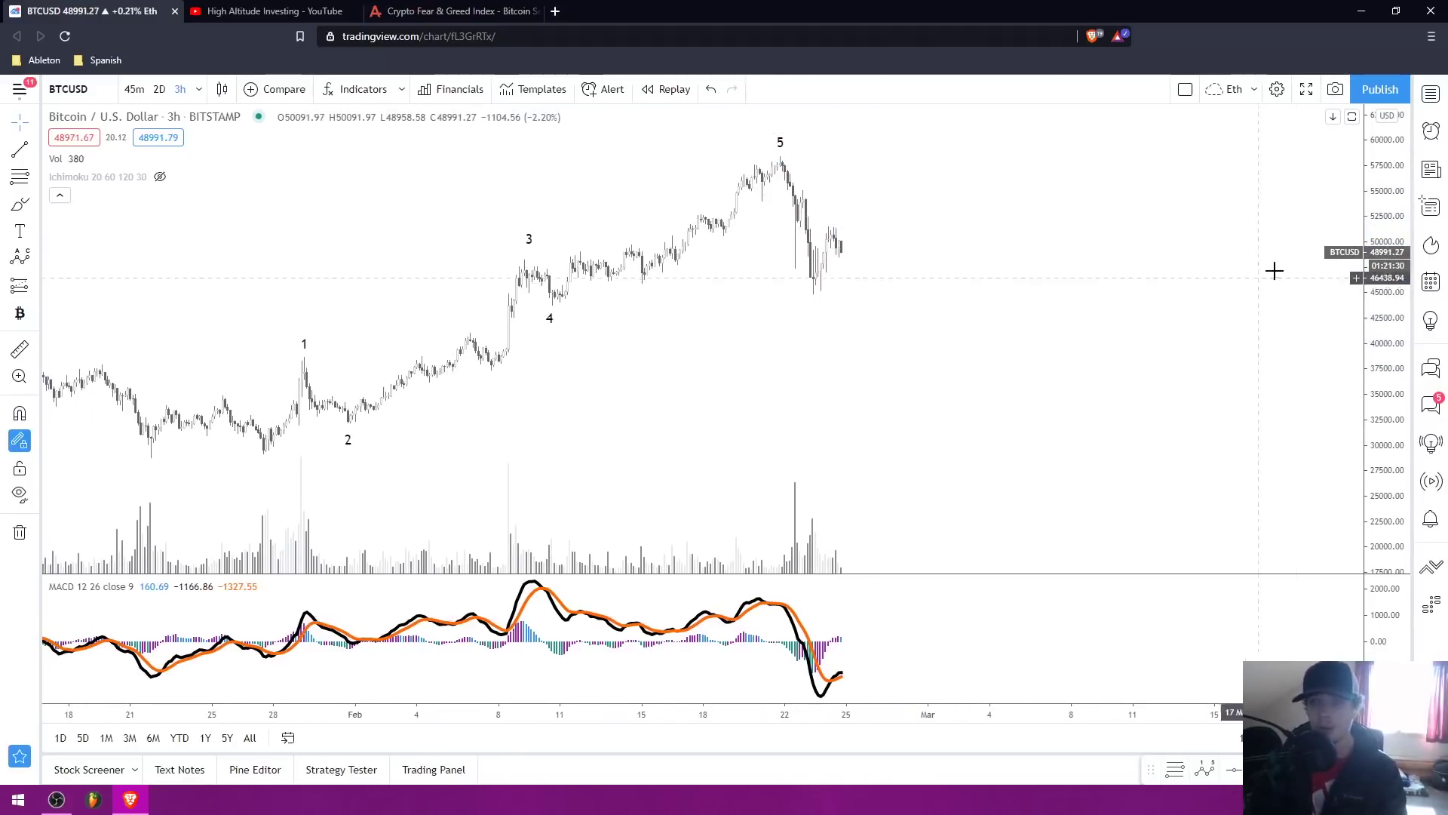
Place a Fib Retracement on the 3-hour chart from the peak near 58,485 down to the low near 45,000.
{"action": "double_click", "coordinate": [1388, 259]}
{"action": "left_click_drag", "start_coordinate": [1387, 264], "coordinate": [1369, 308]}
{"action": "left_click_drag", "start_coordinate": [1034, 278], "coordinate": [995, 273]}
{"action": "left_click", "coordinate": [19, 176]}
{"action": "left_click", "coordinate": [741, 156]}
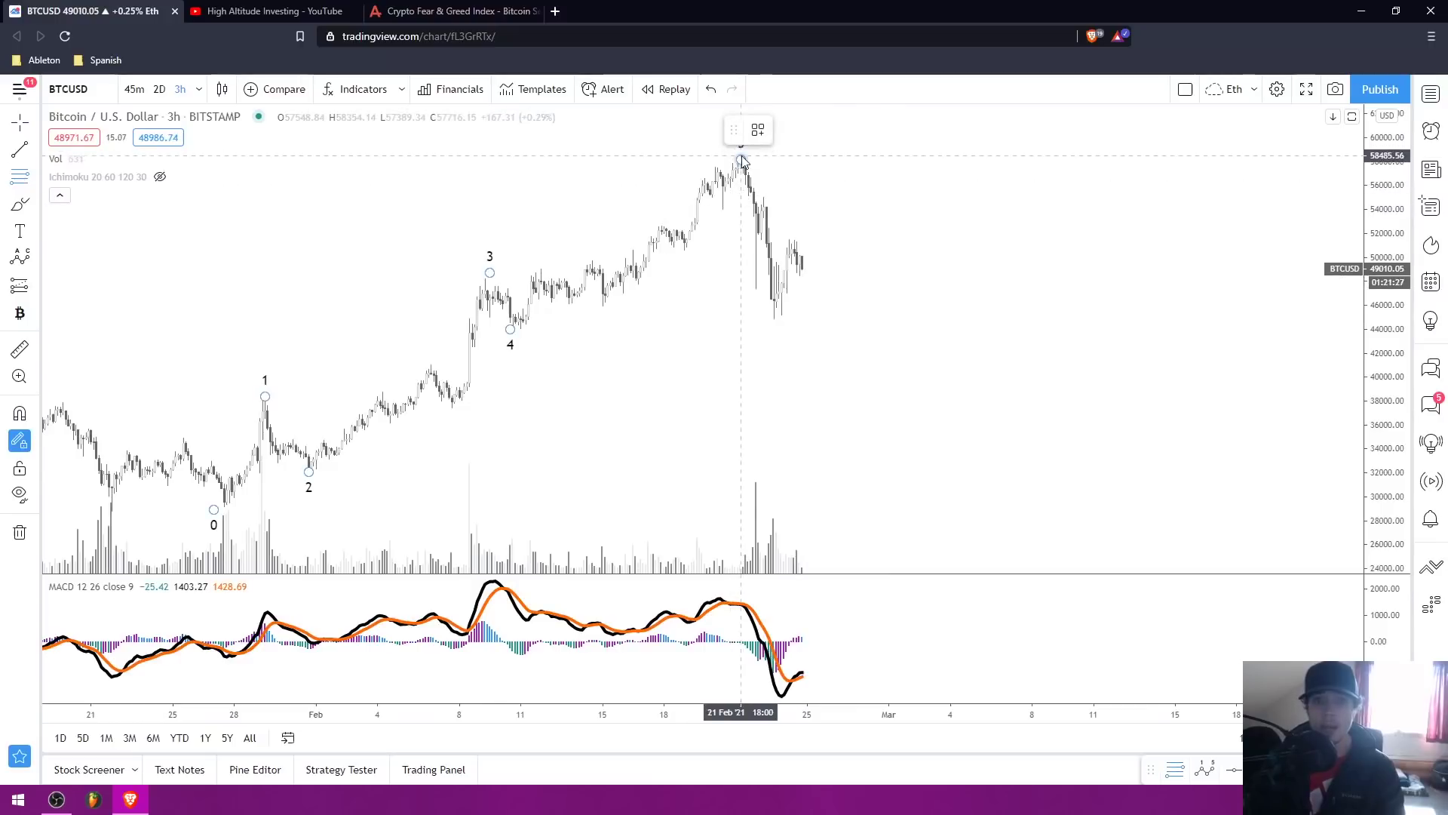
{"action": "left_click", "coordinate": [921, 318]}
{"action": "key", "text": "Escape"}
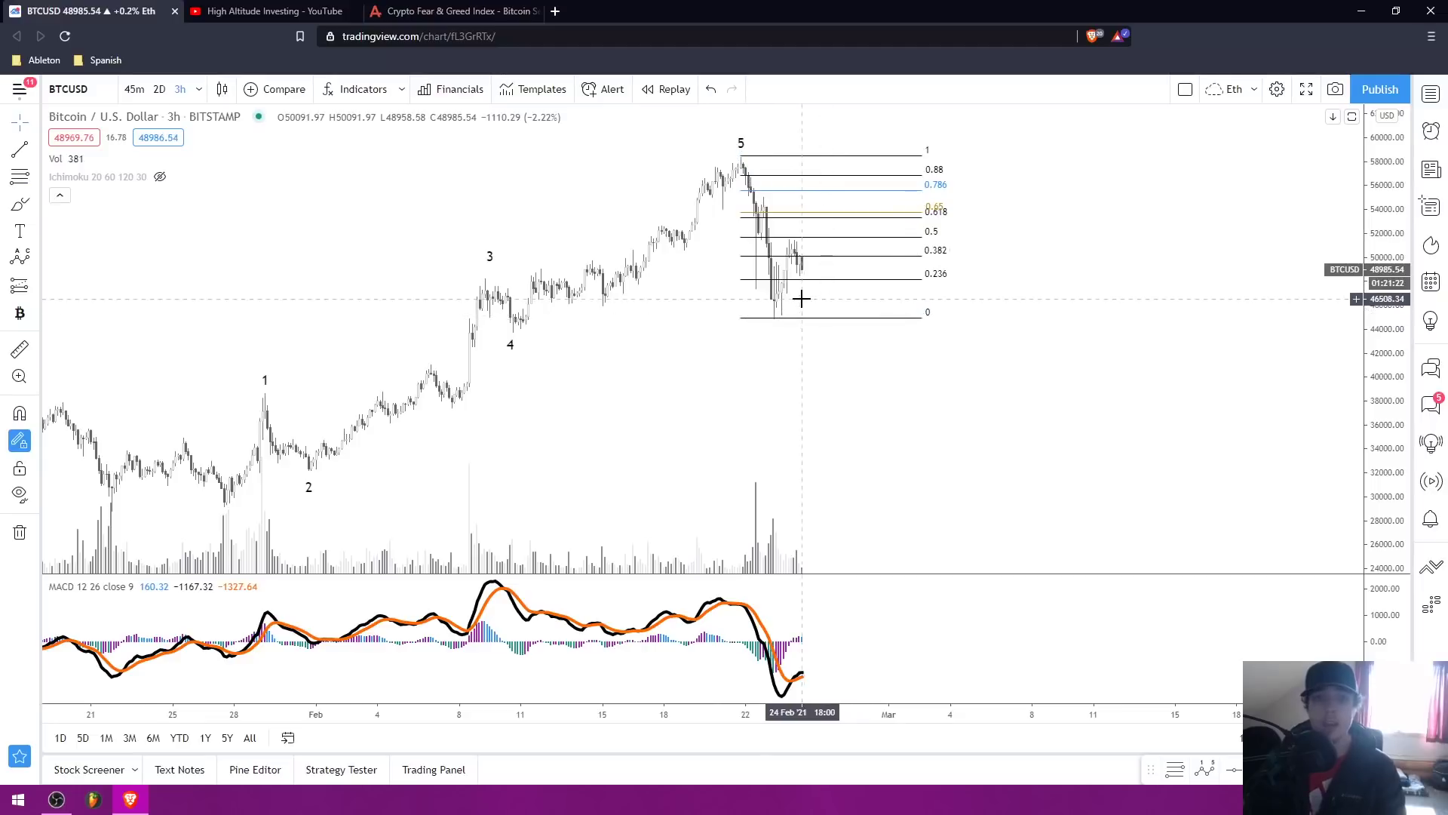
Circle the retracement's 0.618 and 0.65 level labels with a freehand brush stroke.
{"action": "left_click", "coordinate": [20, 209]}
{"action": "mouse_move", "coordinate": [929, 197]}
{"action": "left_mouse_down"}
{"action": "mouse_move", "coordinate": [922, 228]}
{"action": "mouse_move", "coordinate": [949, 202]}
{"action": "left_mouse_up"}
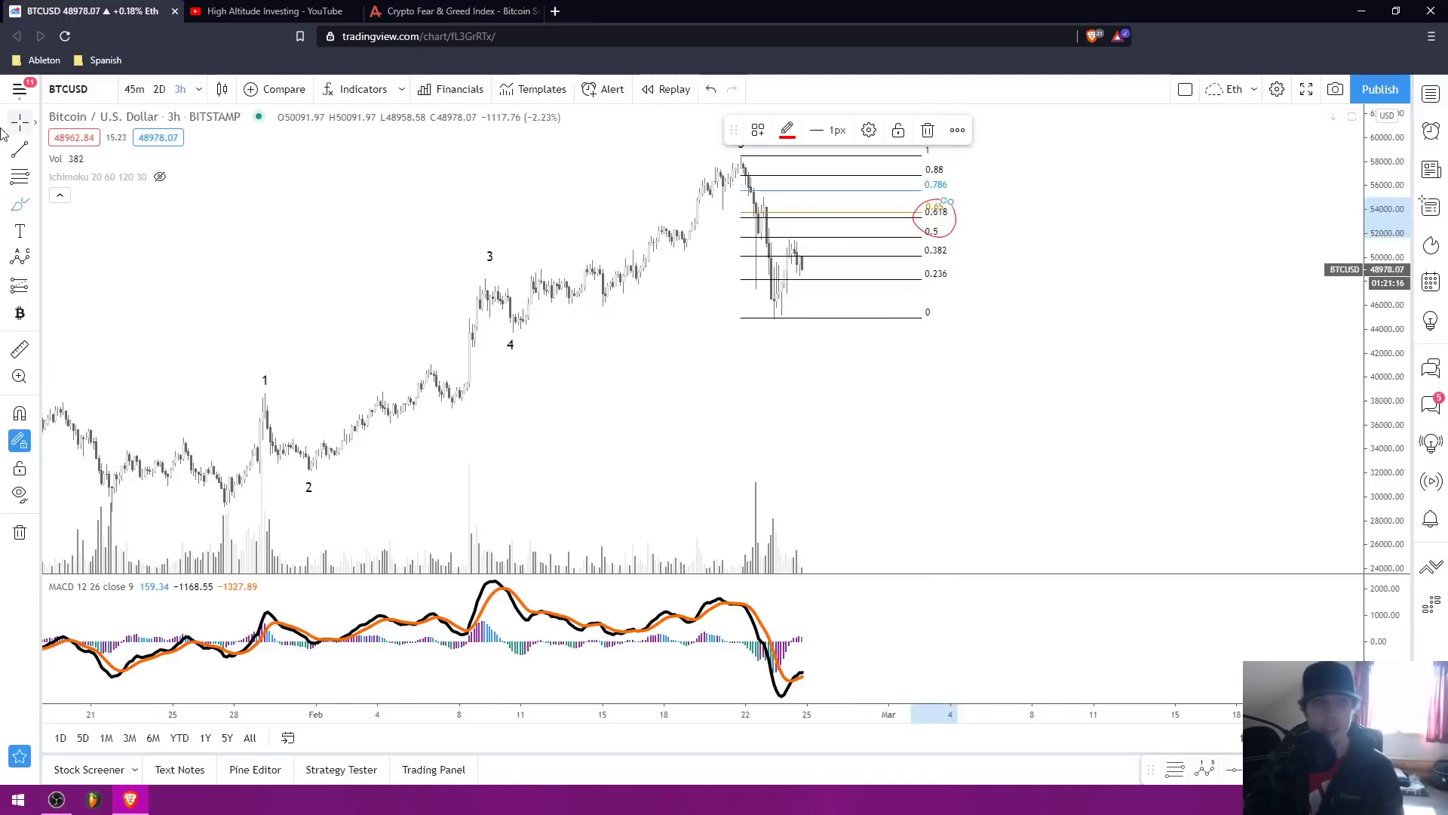
{"action": "left_click_drag", "start_coordinate": [501, 260], "coordinate": [519, 266]}
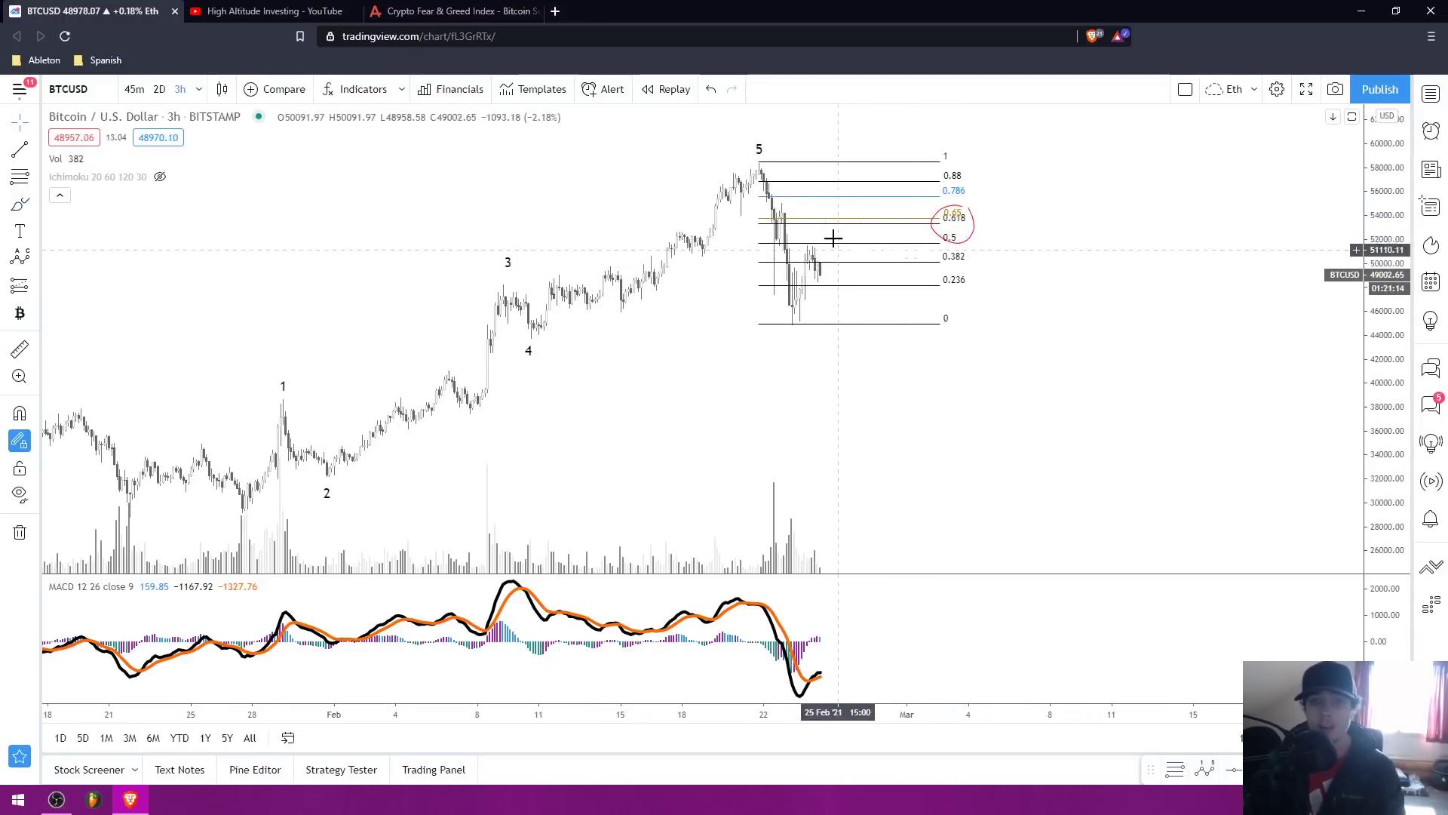
{"action": "left_click", "coordinate": [20, 257]}
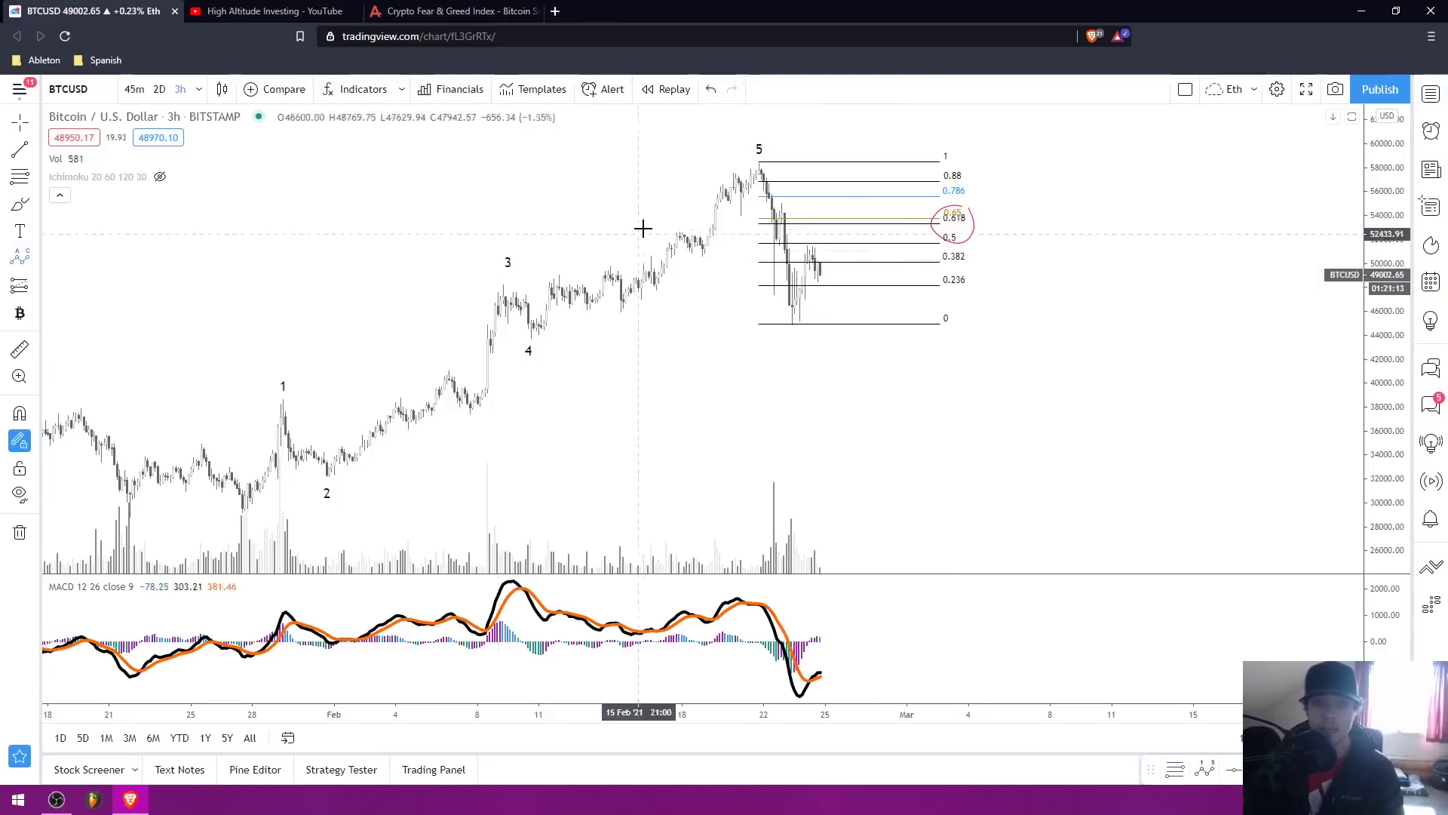
{"action": "left_click", "coordinate": [759, 175]}
{"action": "left_click", "coordinate": [789, 323]}
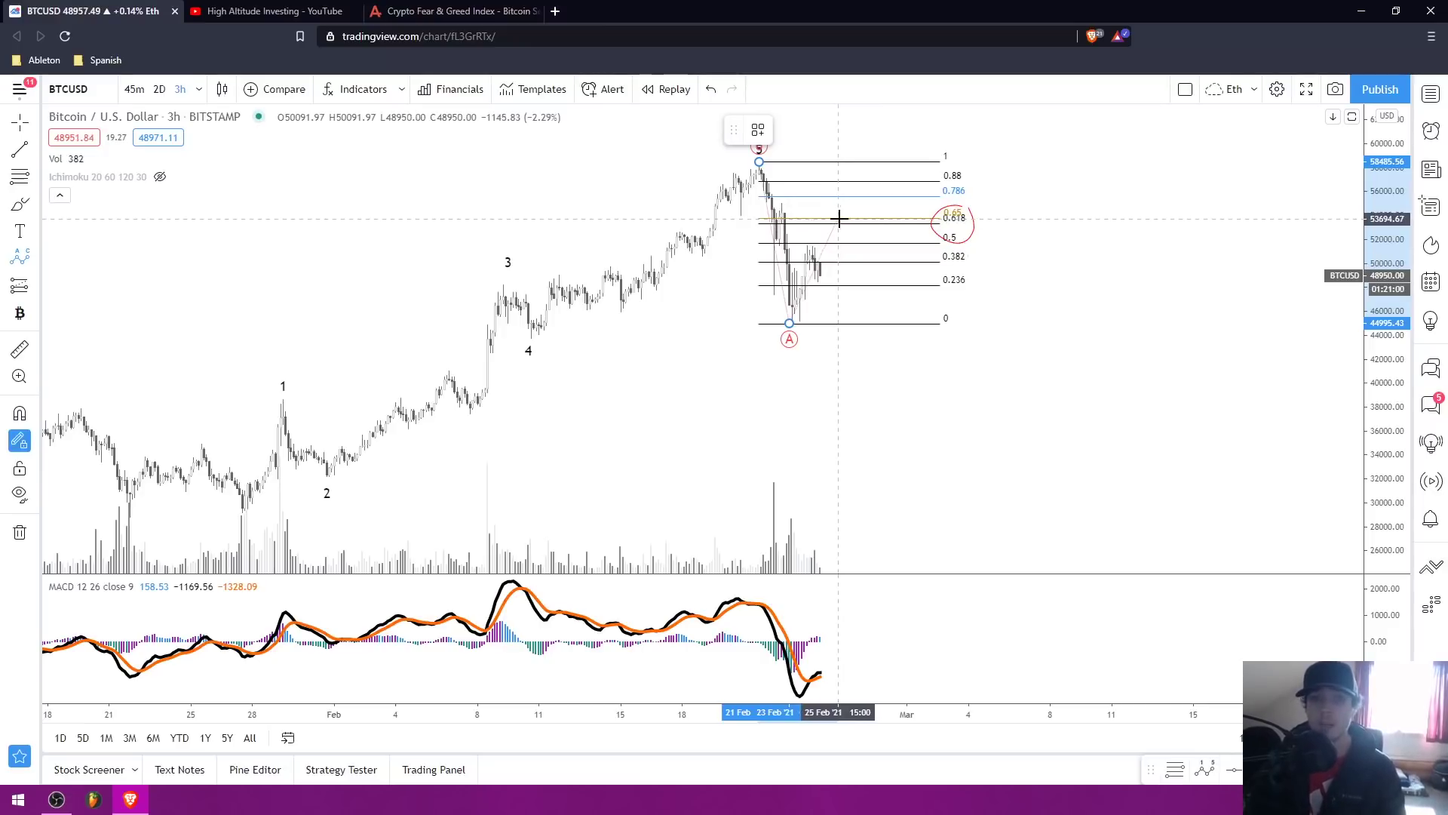
{"action": "key", "text": "Escape"}
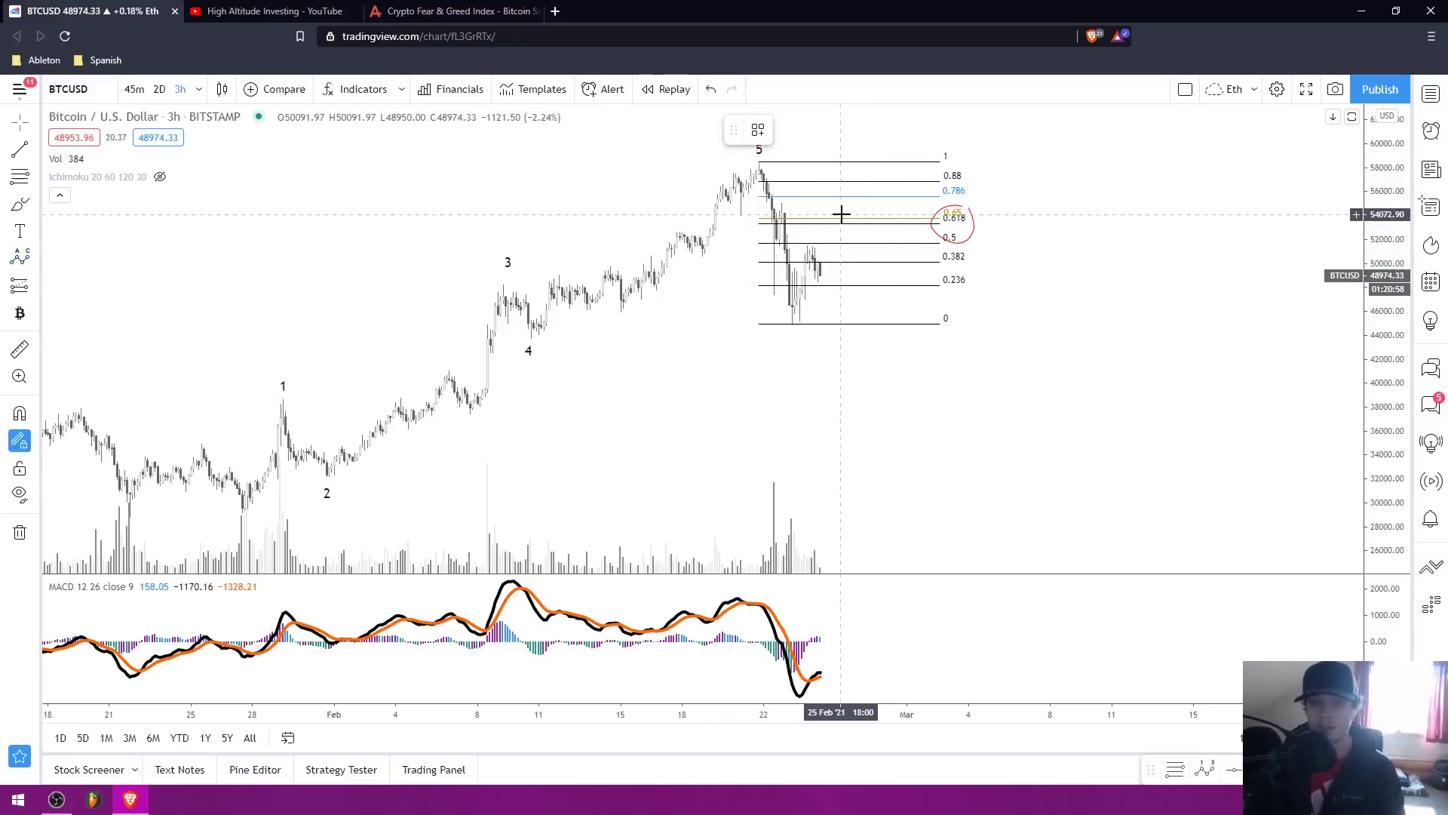
Delete the Fib Retracement over the decline on the 3-hour chart.
{"action": "left_click_drag", "start_coordinate": [917, 402], "coordinate": [986, 404]}
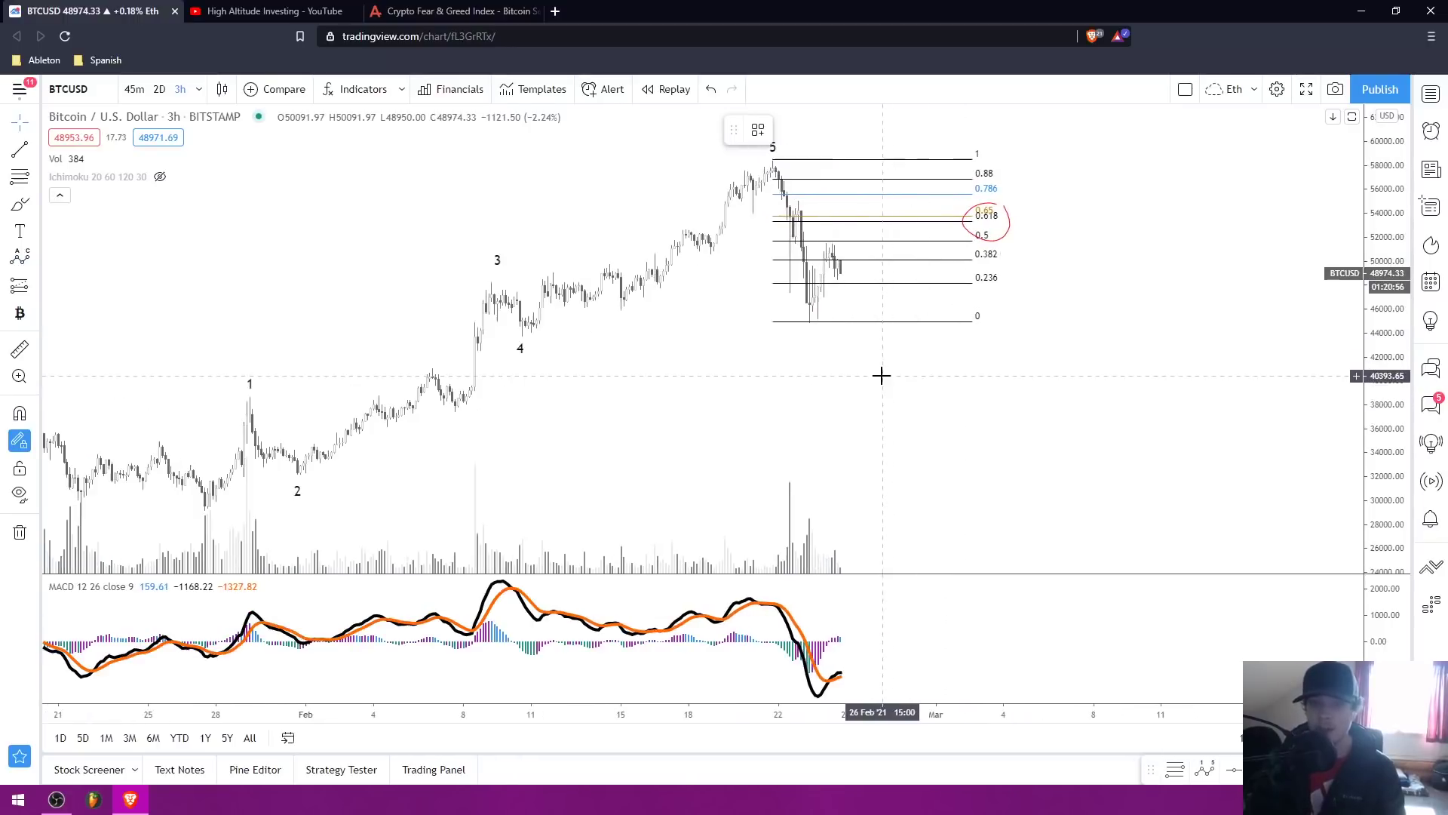
{"action": "scroll", "coordinate": [883, 373], "scroll_direction": "left", "scroll_amount": 1}
{"action": "left_click", "coordinate": [875, 324]}
{"action": "key", "text": "Delete"}
Switch the chart to the 30-minute timeframe, framing the decline and the rebound.
{"action": "left_click_drag", "start_coordinate": [789, 390], "coordinate": [902, 404]}
{"action": "scroll", "coordinate": [827, 375], "scroll_direction": "up", "scroll_amount": 2}
{"action": "left_click_drag", "start_coordinate": [804, 368], "coordinate": [764, 359]}
{"action": "left_click", "coordinate": [198, 89]}
{"action": "left_click", "coordinate": [302, 359]}
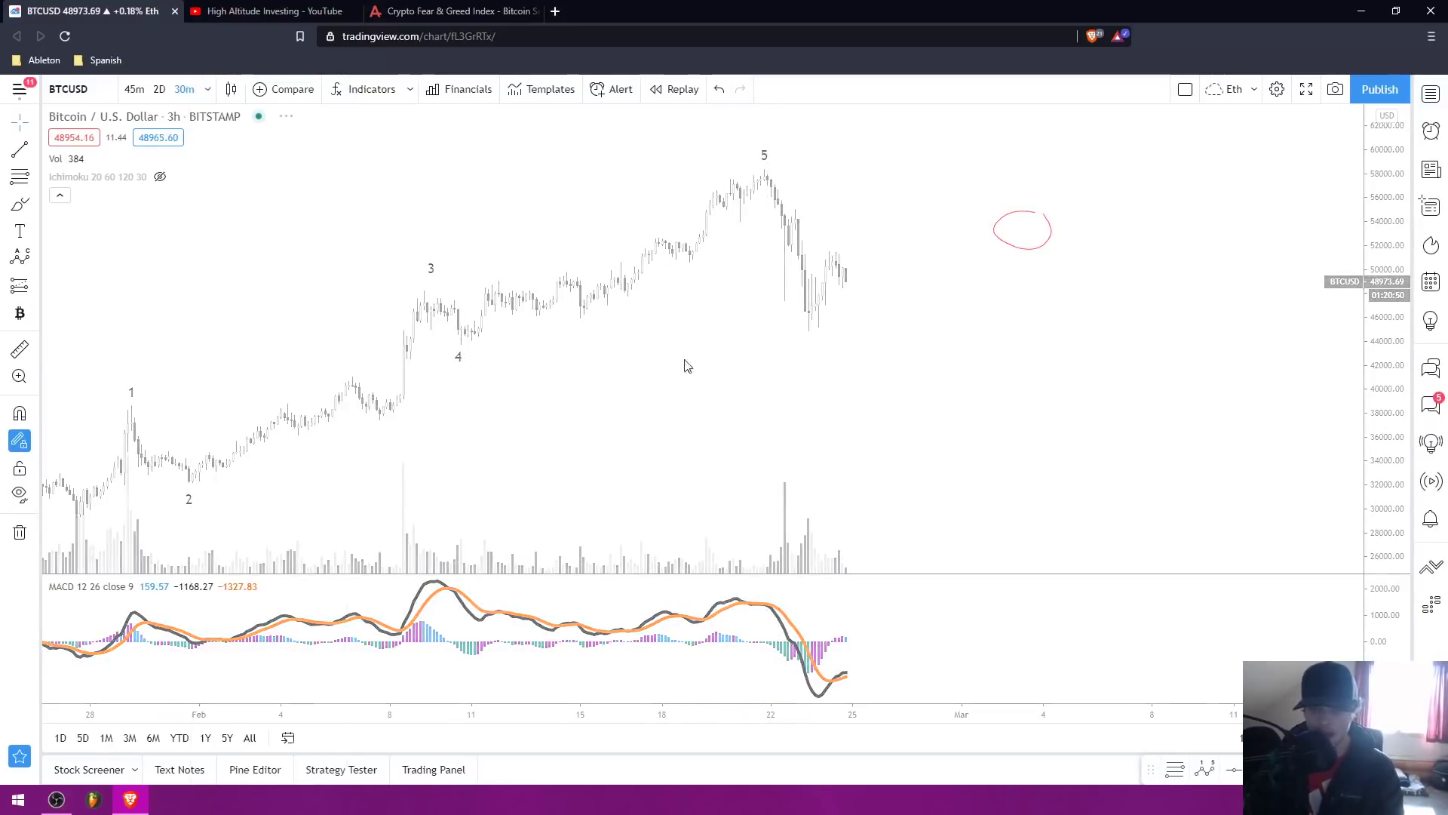
{"action": "scroll", "coordinate": [792, 304], "scroll_direction": "down", "scroll_amount": 2}
{"action": "double_click", "coordinate": [1382, 245]}
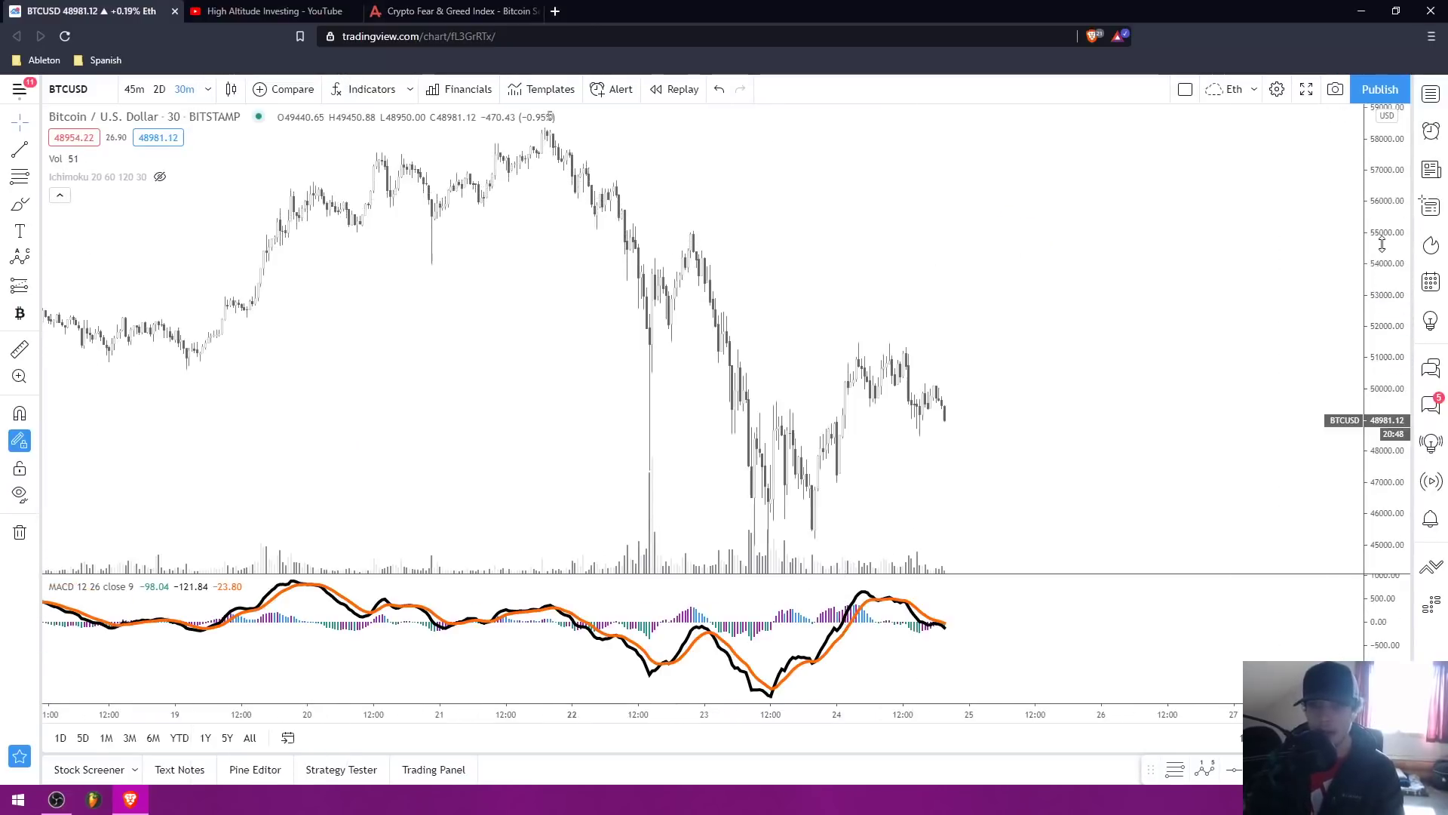
{"action": "left_click_drag", "start_coordinate": [1381, 245], "coordinate": [1382, 329]}
{"action": "left_click_drag", "start_coordinate": [1004, 298], "coordinate": [927, 137]}
{"action": "left_click_drag", "start_coordinate": [919, 359], "coordinate": [853, 420]}
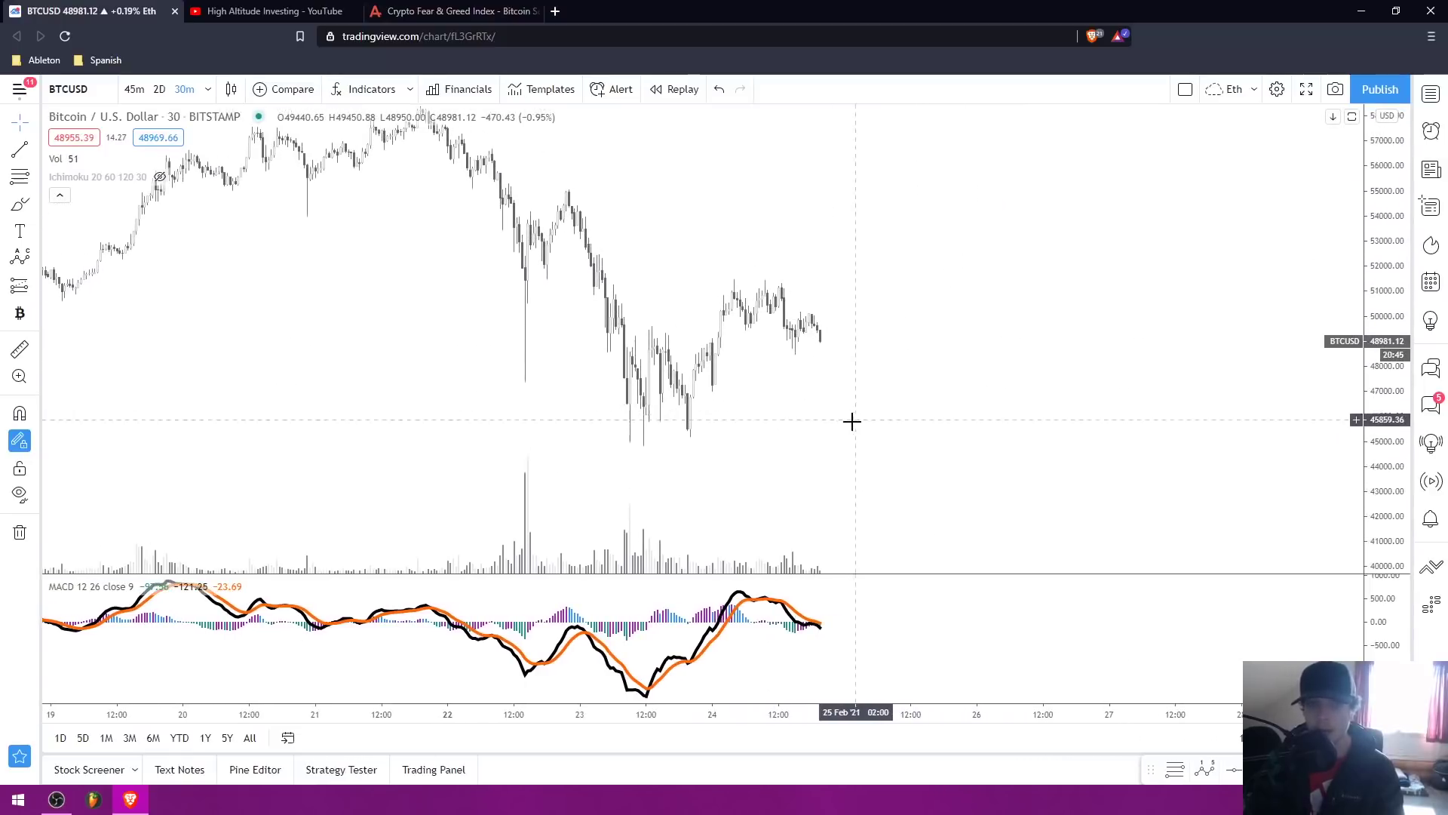
Draw a descending trend line from the peak near 58,300 over the lower highs to about 47,000 on 26 Feb.
{"action": "left_click", "coordinate": [19, 150]}
{"action": "left_click", "coordinate": [415, 145]}
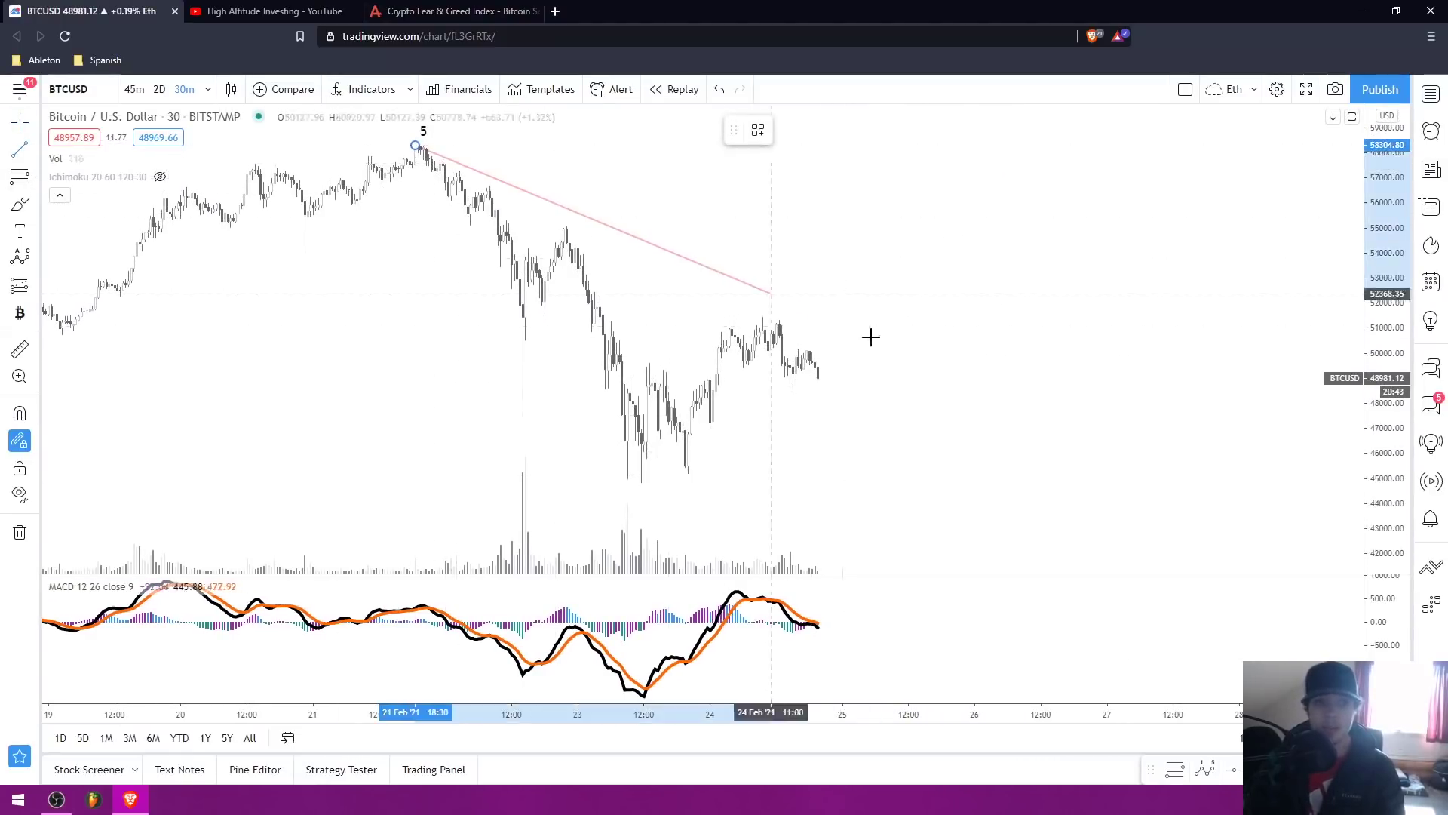
{"action": "left_click", "coordinate": [1006, 427]}
Place a Fib Retracement from the 21 Feb peak near 58,400 to the low near 45,000, extending it to 26 Feb.
{"action": "left_click", "coordinate": [20, 177]}
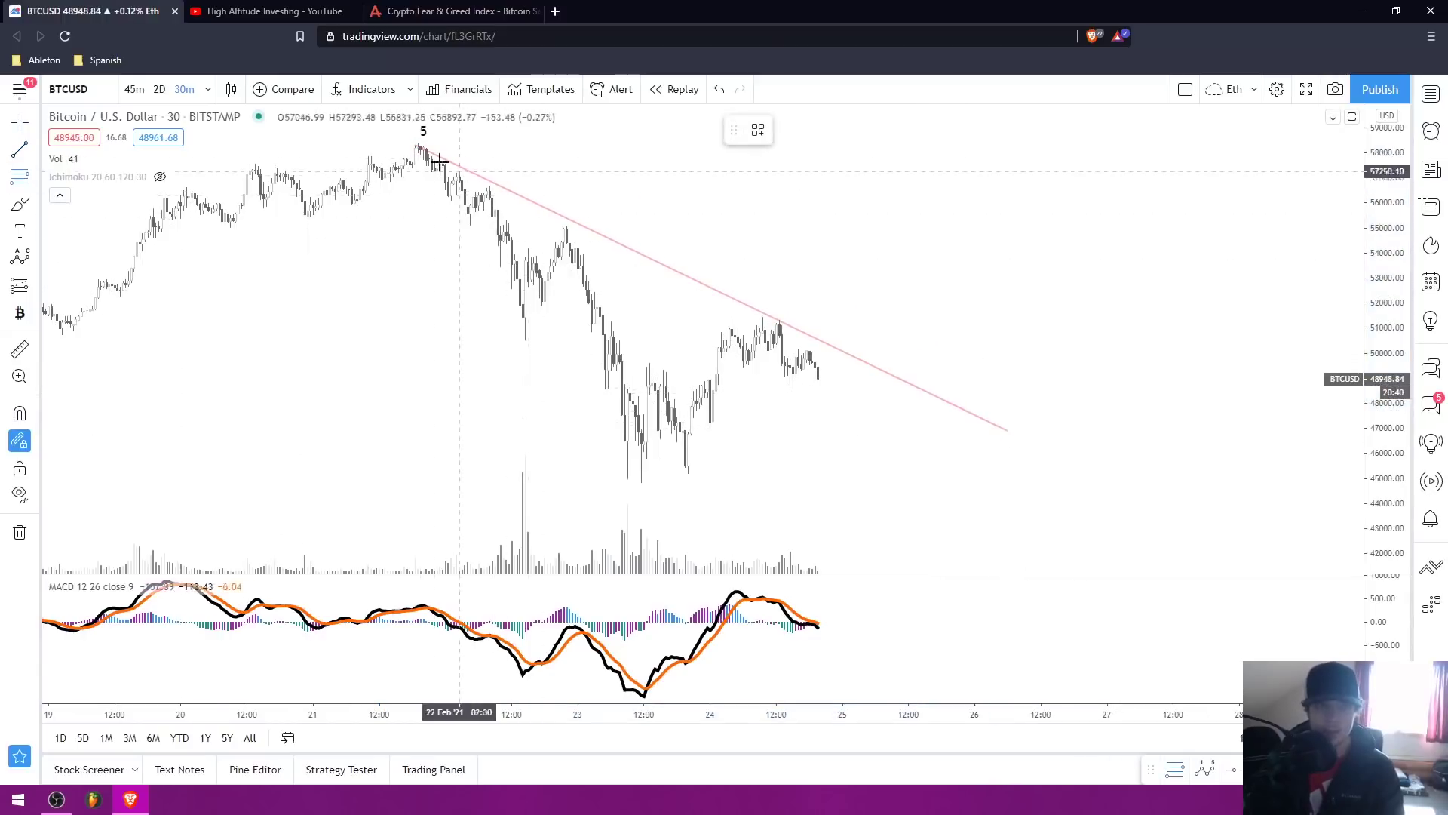
{"action": "left_click", "coordinate": [420, 143]}
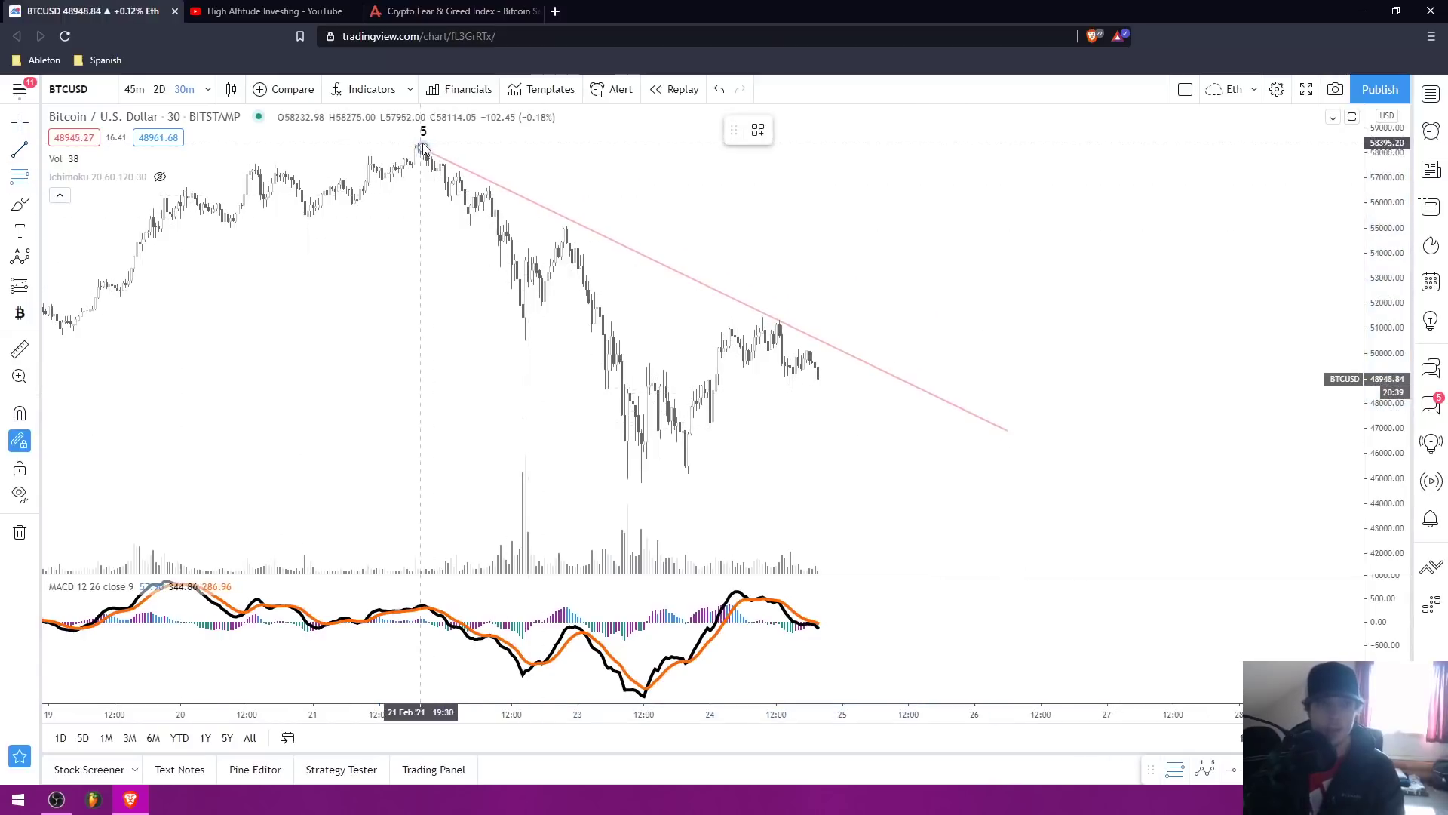
{"action": "left_click", "coordinate": [1077, 486]}
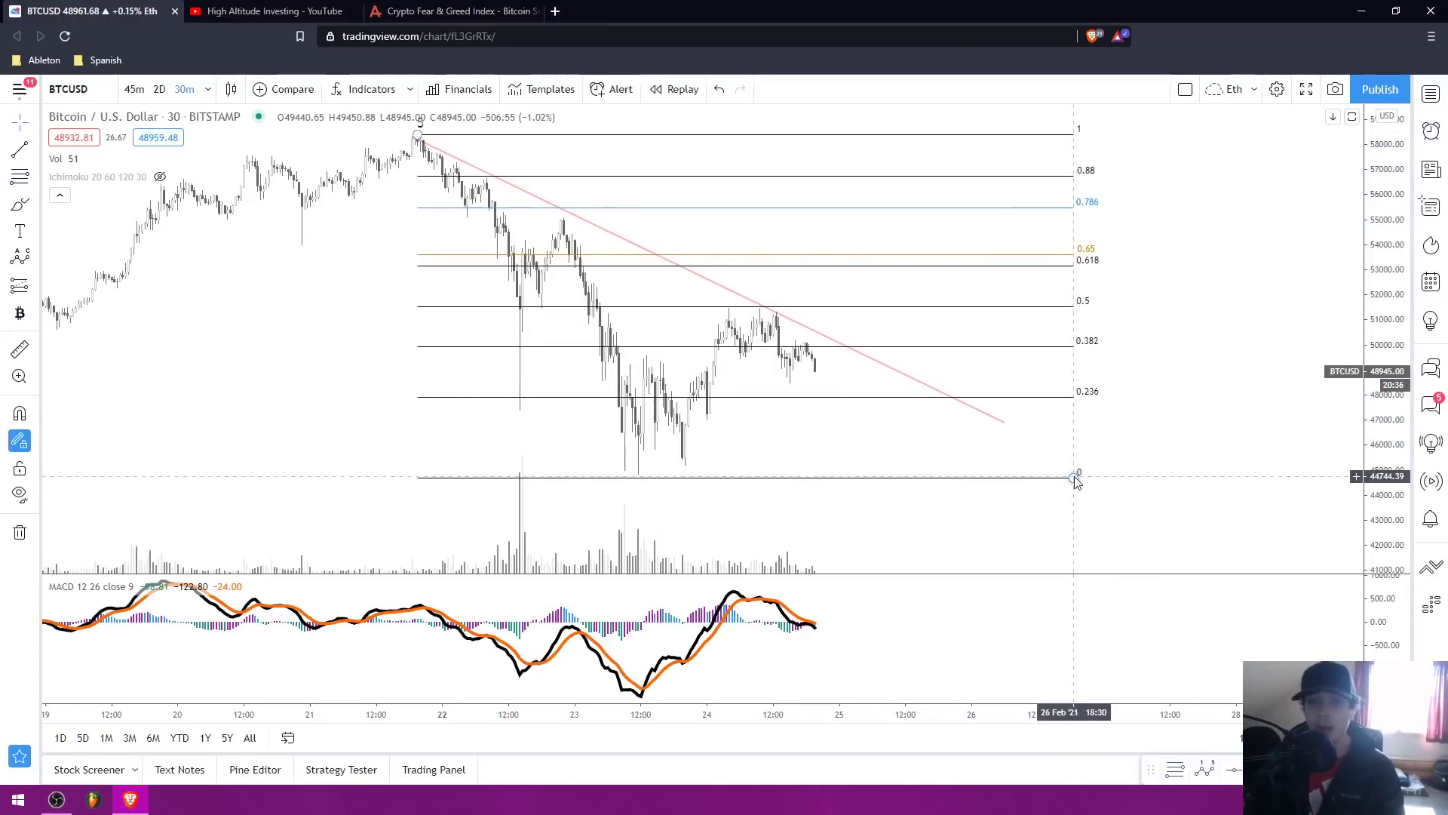
{"action": "left_click_drag", "start_coordinate": [1074, 479], "coordinate": [1074, 470]}
{"action": "left_click", "coordinate": [1172, 445]}
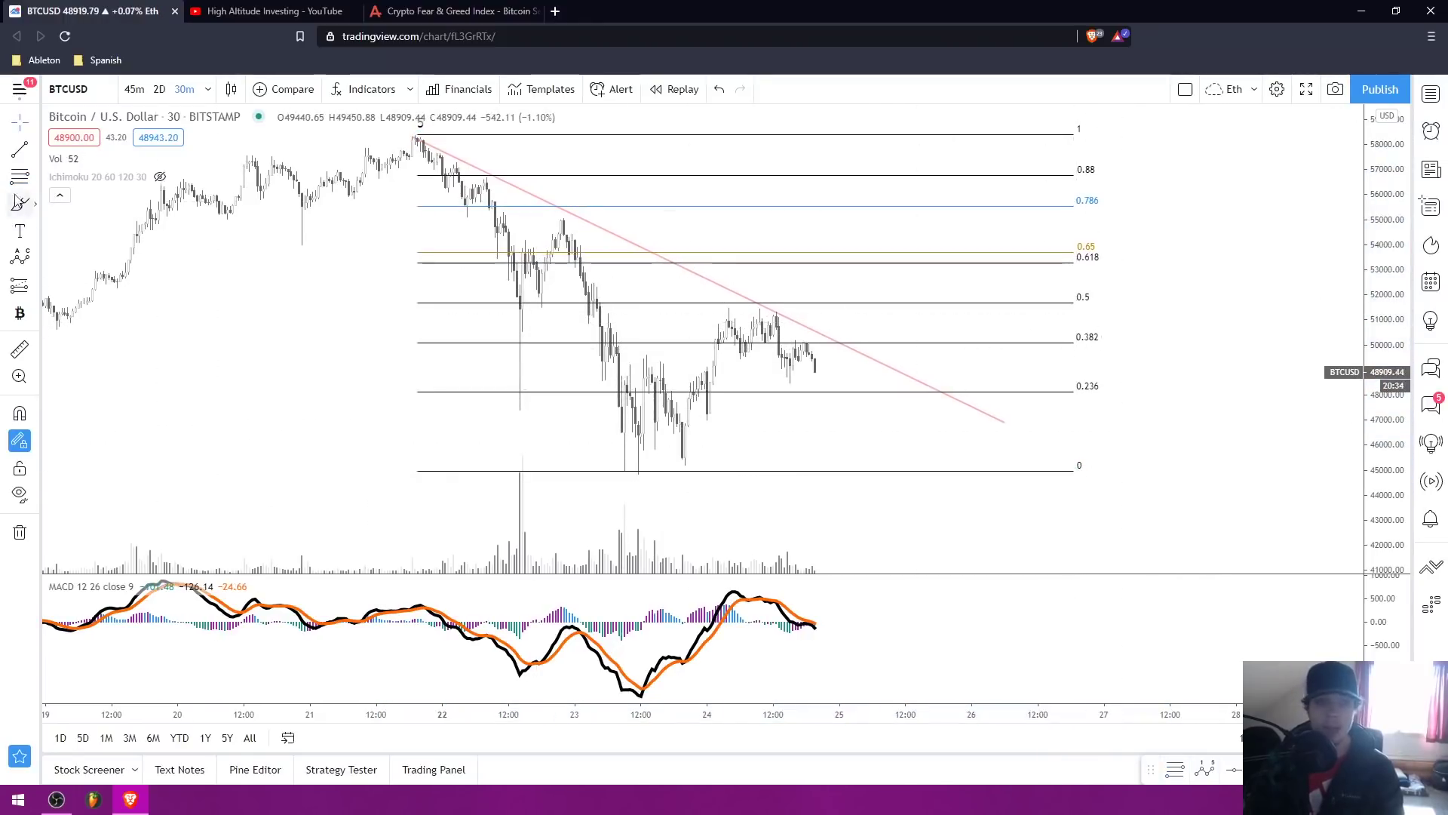
Circle the 0.618–0.65 zone around 25 Feb and the three lower highs along the descending trend line with the Brush.
{"action": "left_click", "coordinate": [33, 204]}
{"action": "left_click", "coordinate": [178, 204]}
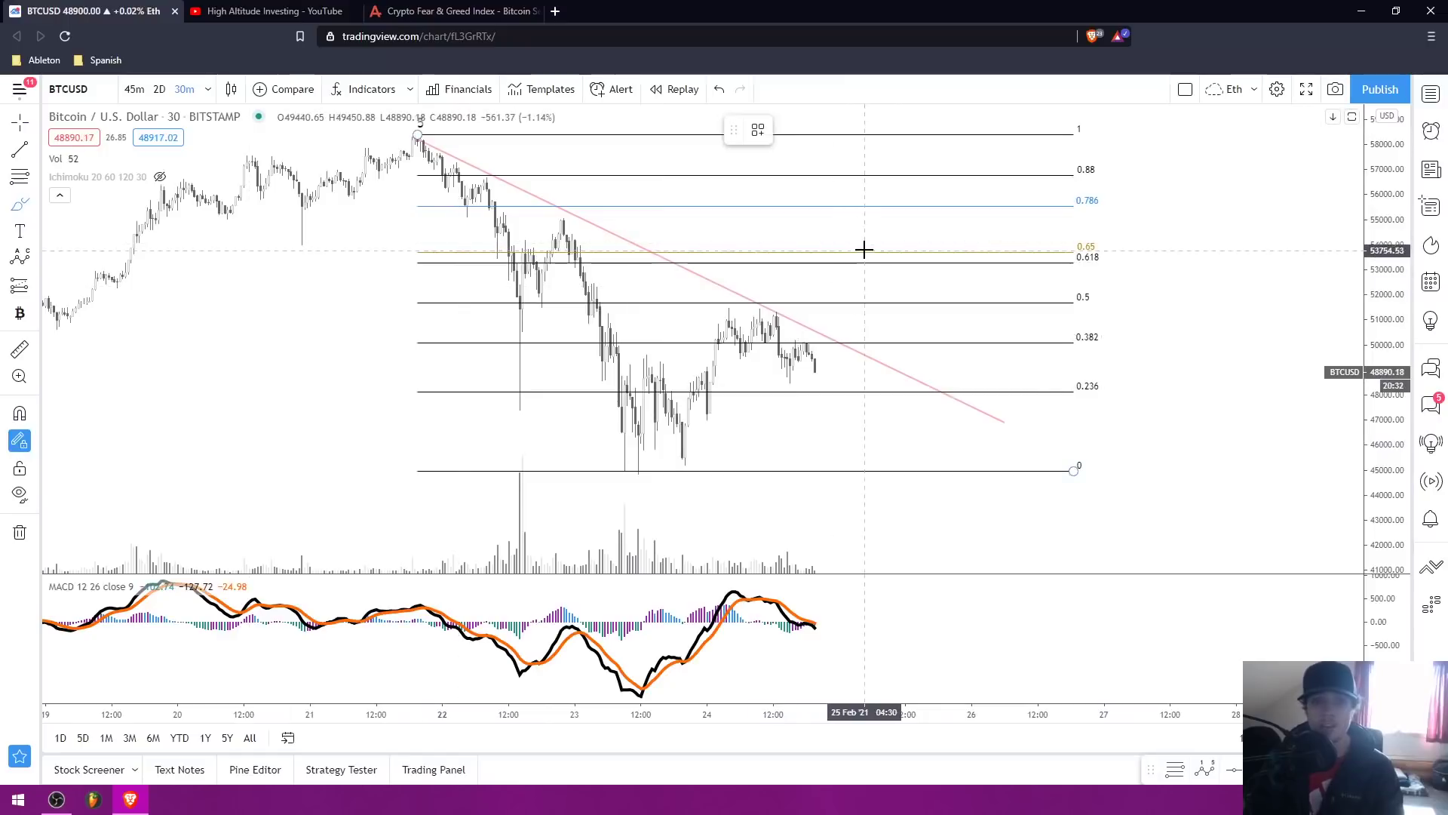
{"action": "left_click_drag", "start_coordinate": [861, 247], "coordinate": [848, 246]}
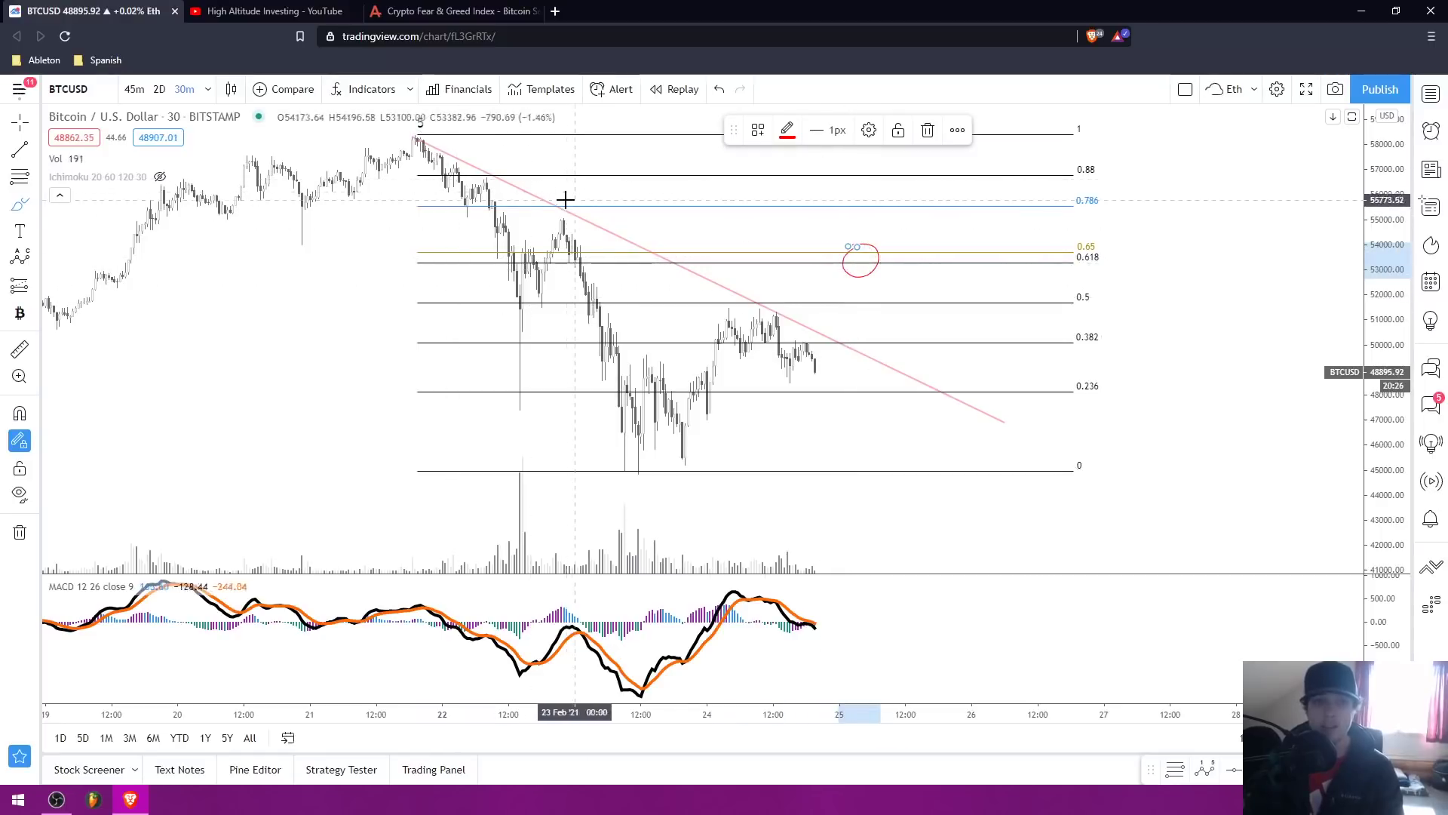
{"action": "mouse_move", "coordinate": [503, 161]}
{"action": "left_mouse_down"}
{"action": "mouse_move", "coordinate": [485, 155]}
{"action": "mouse_move", "coordinate": [511, 197]}
{"action": "mouse_move", "coordinate": [562, 205]}
{"action": "mouse_move", "coordinate": [544, 225]}
{"action": "left_mouse_up"}
{"action": "mouse_move", "coordinate": [777, 304]}
{"action": "left_mouse_down"}
{"action": "mouse_move", "coordinate": [742, 326]}
{"action": "mouse_move", "coordinate": [781, 306]}
{"action": "left_mouse_up"}
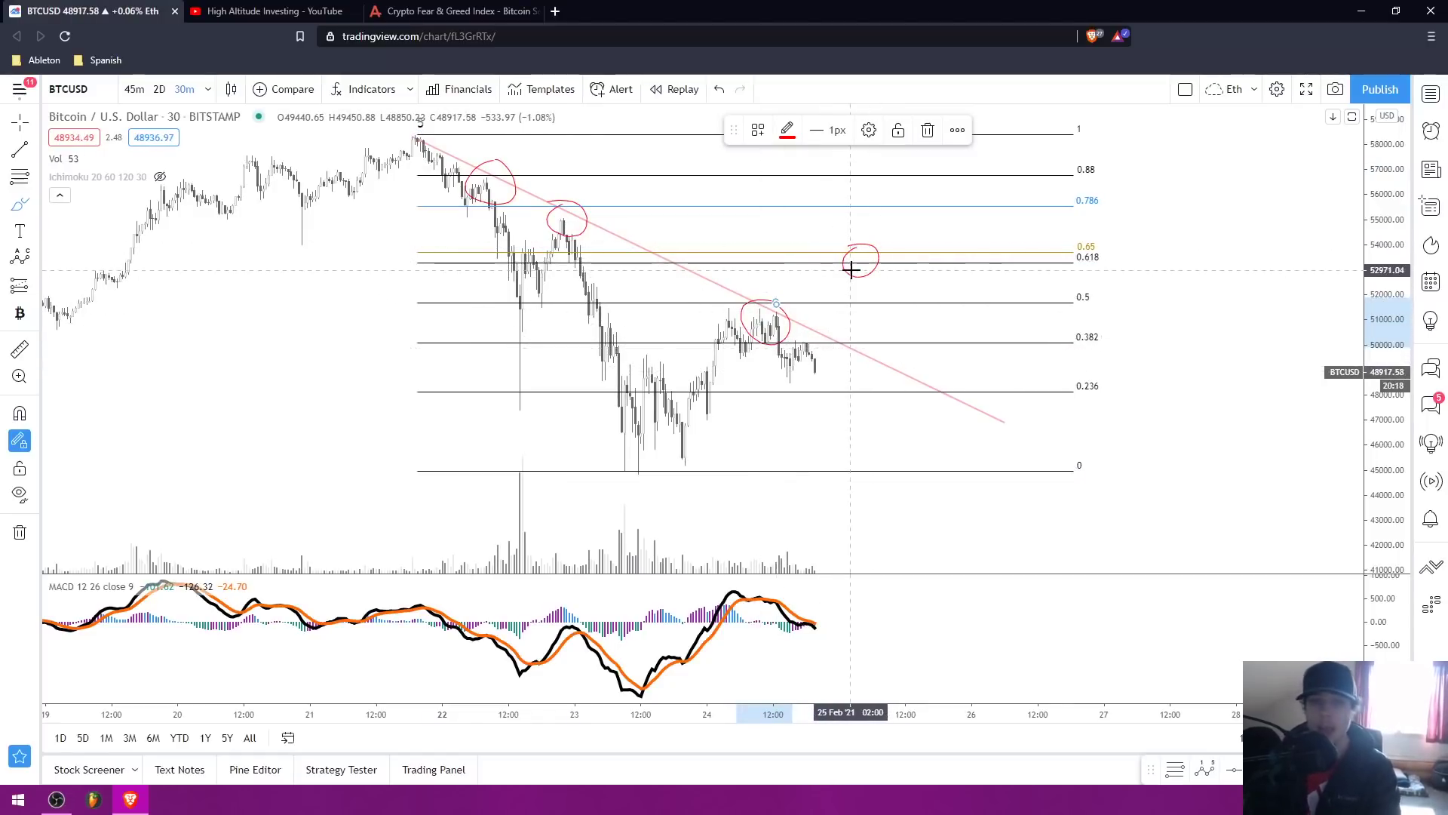
Sketch a projected drop to about 45,000 and a projected rise from the circled 0.618–0.65 zone, removing each stroke.
{"action": "left_click_drag", "start_coordinate": [851, 269], "coordinate": [872, 252]}
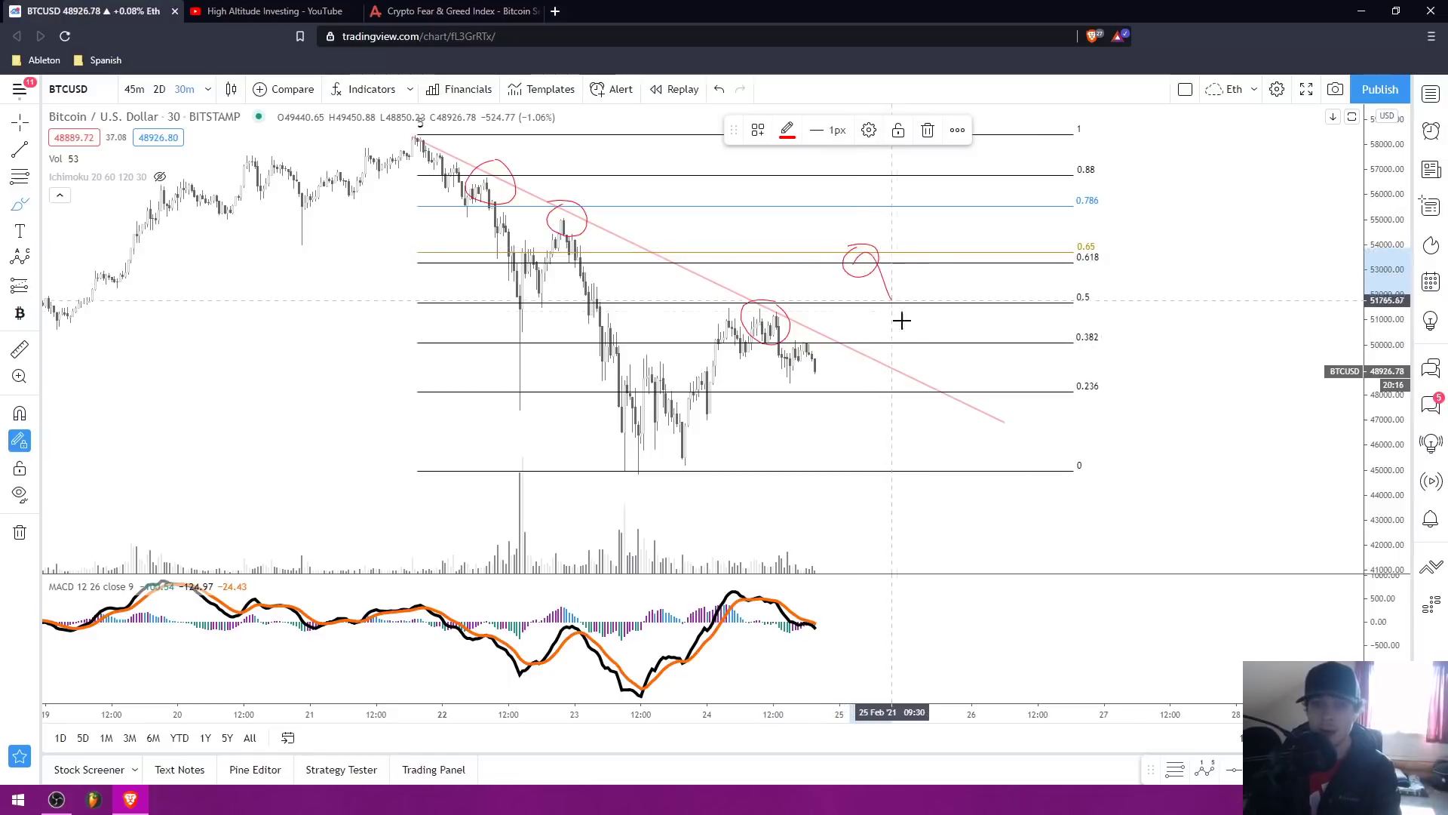
{"action": "left_click_drag", "start_coordinate": [908, 338], "coordinate": [954, 462]}
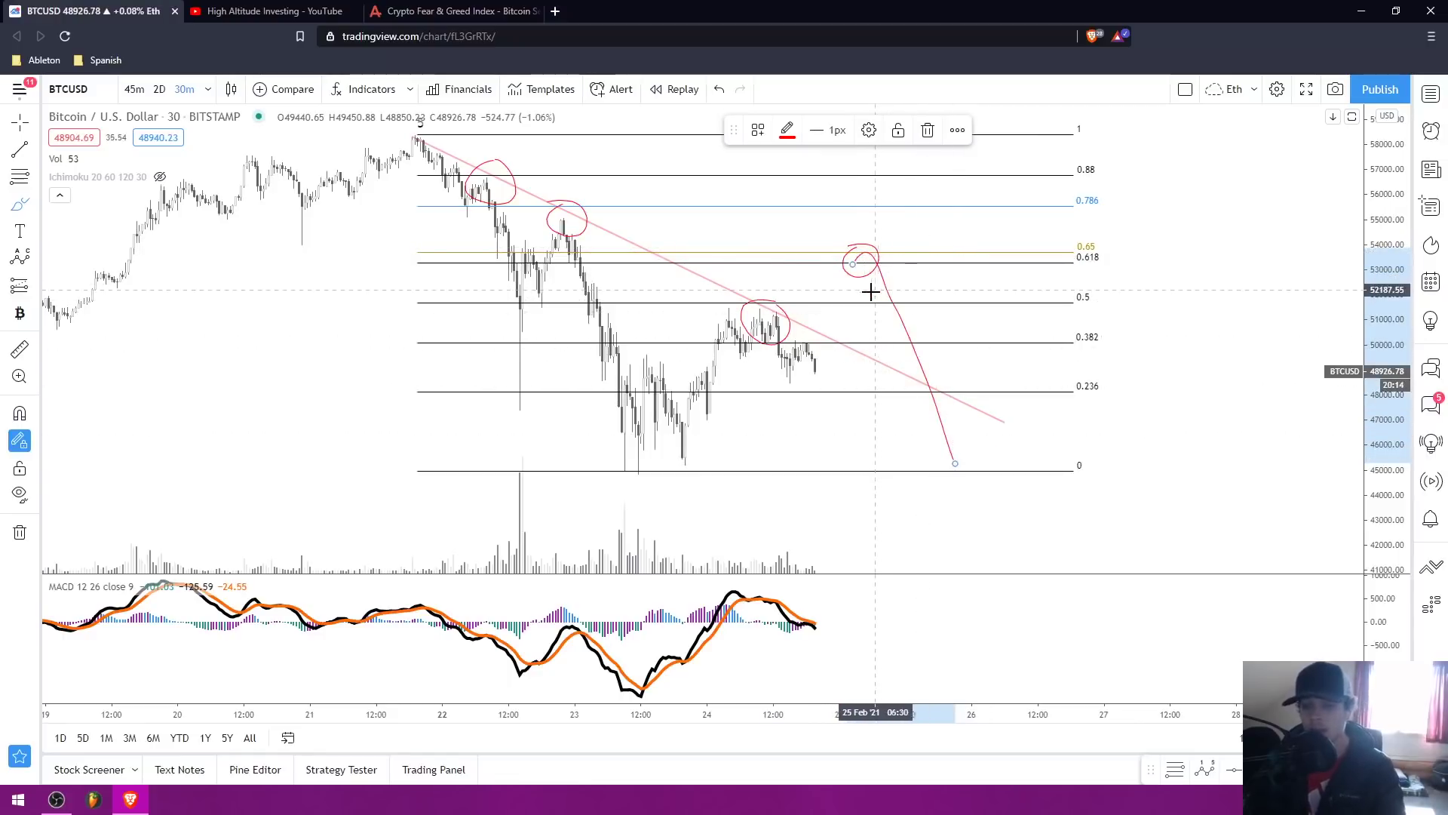
{"action": "key", "text": "ctrl+z"}
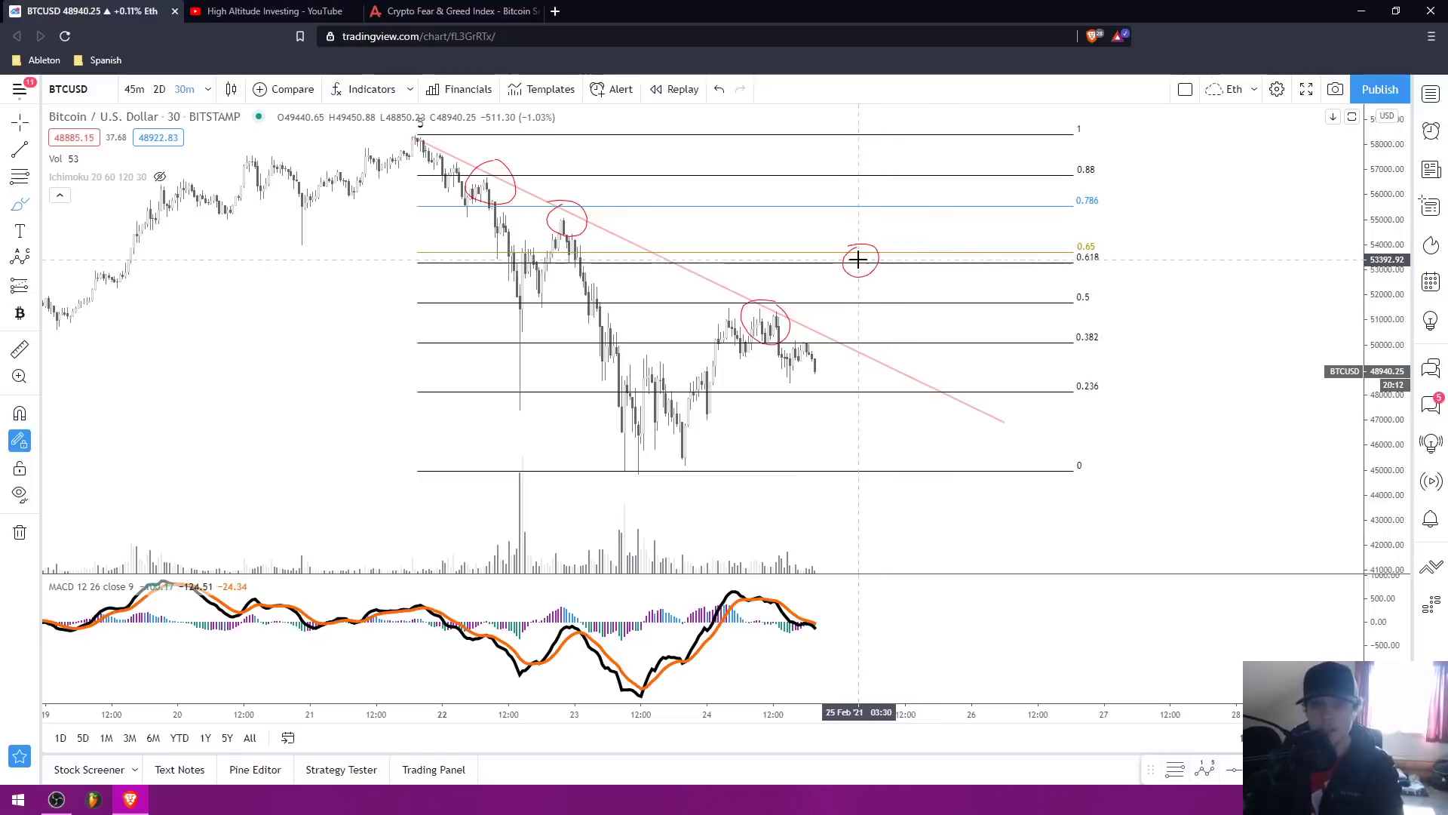
{"action": "mouse_move", "coordinate": [858, 259]}
{"action": "left_mouse_down"}
{"action": "mouse_move", "coordinate": [865, 287]}
{"action": "mouse_move", "coordinate": [902, 233]}
{"action": "left_mouse_up"}
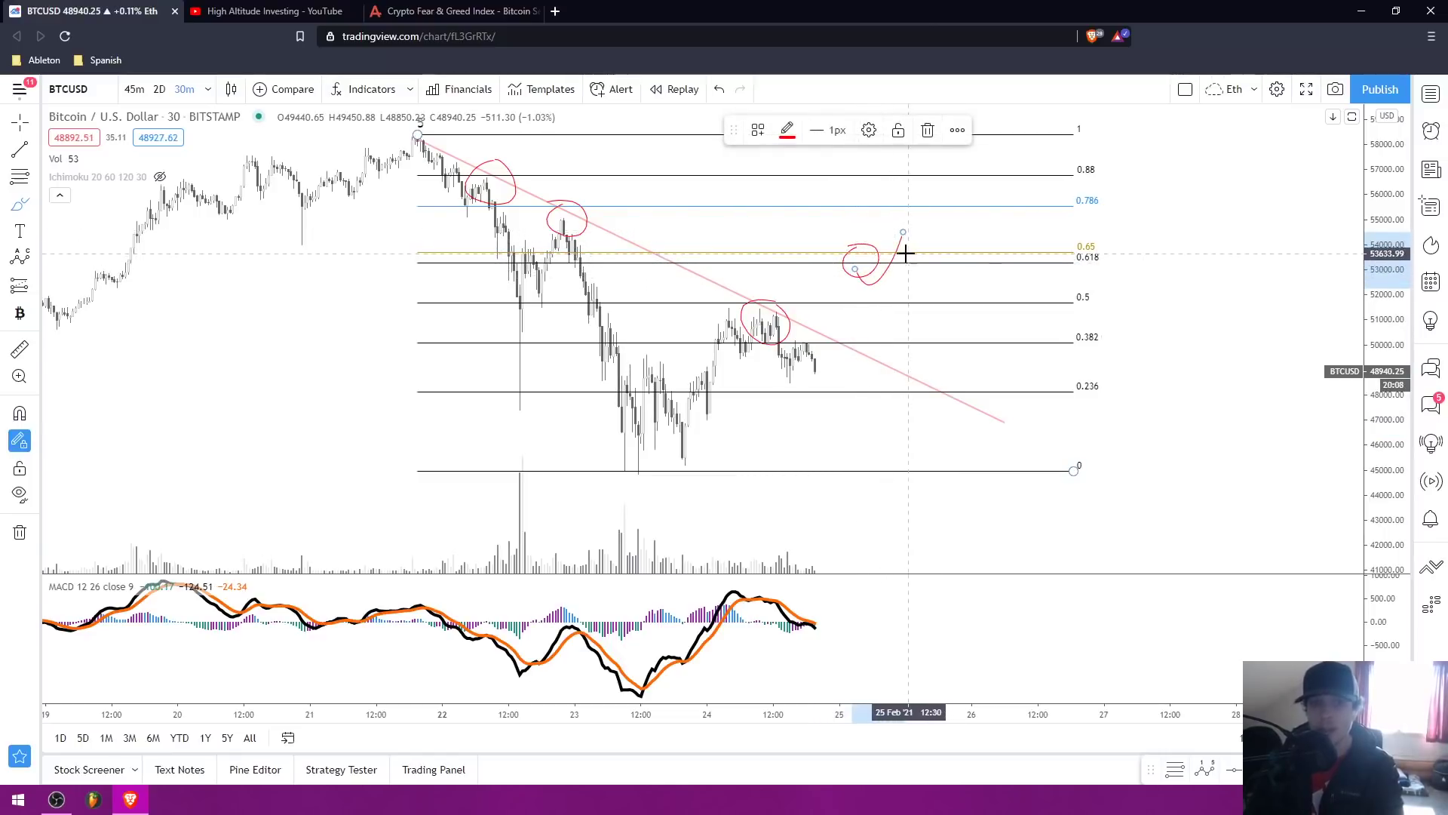
{"action": "key", "text": "Delete"}
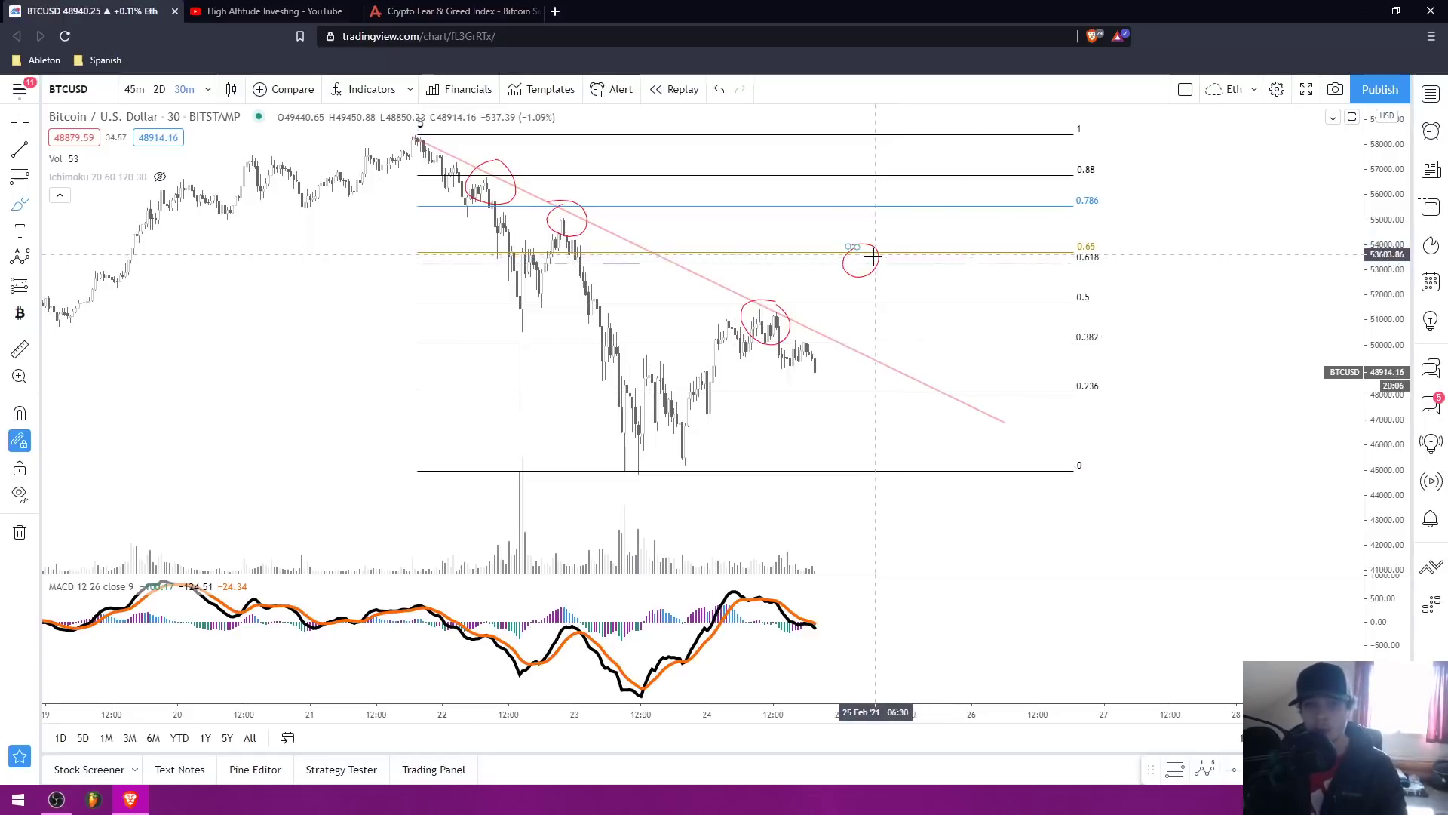
Remove the brushed circle around the 0.618–0.65 retracement zone near 25 Feb.
{"action": "left_click", "coordinate": [25, 121]}
{"action": "left_click_drag", "start_coordinate": [745, 203], "coordinate": [745, 213]}
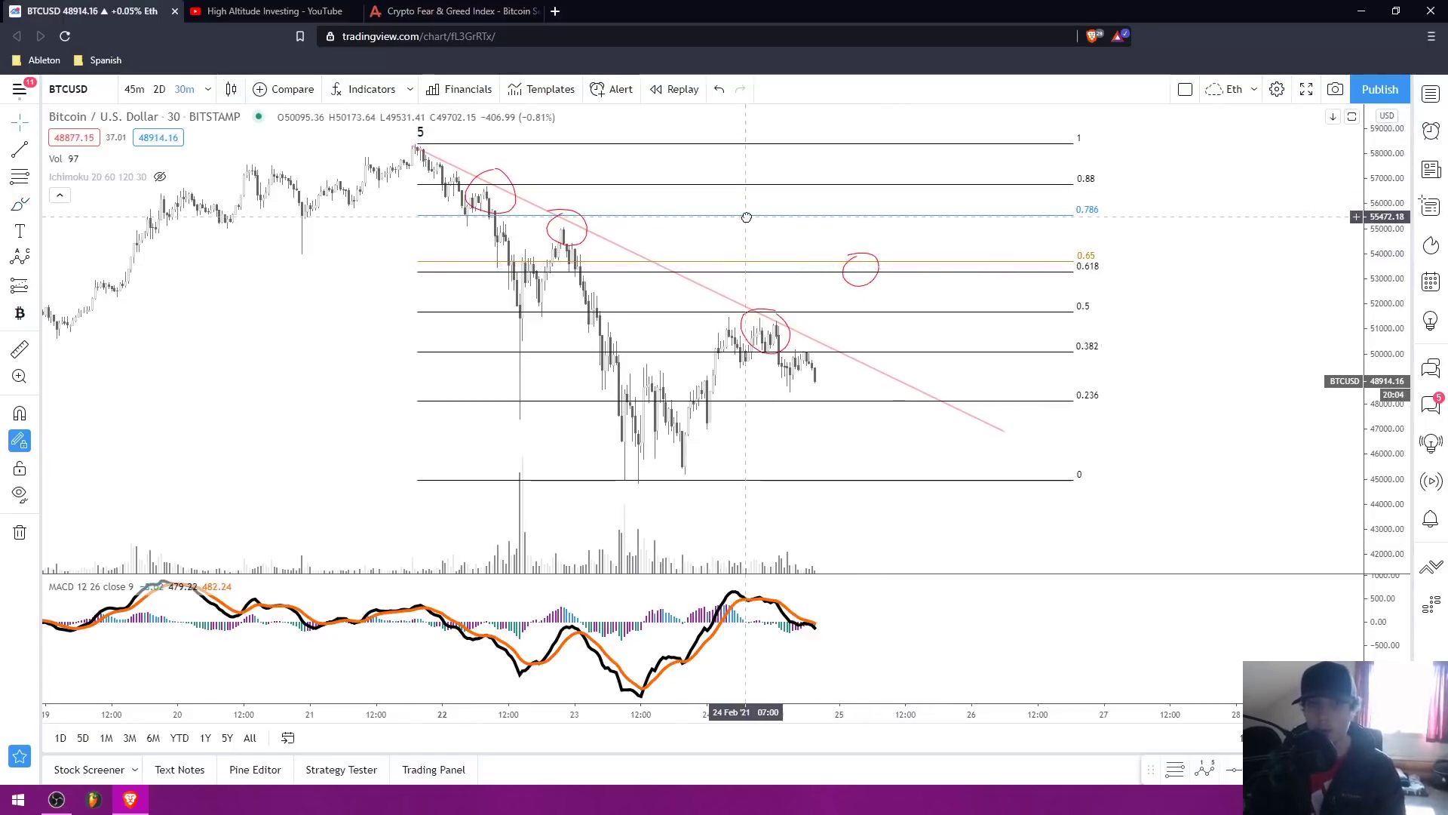
{"action": "left_click", "coordinate": [849, 285]}
{"action": "key", "text": "Delete"}
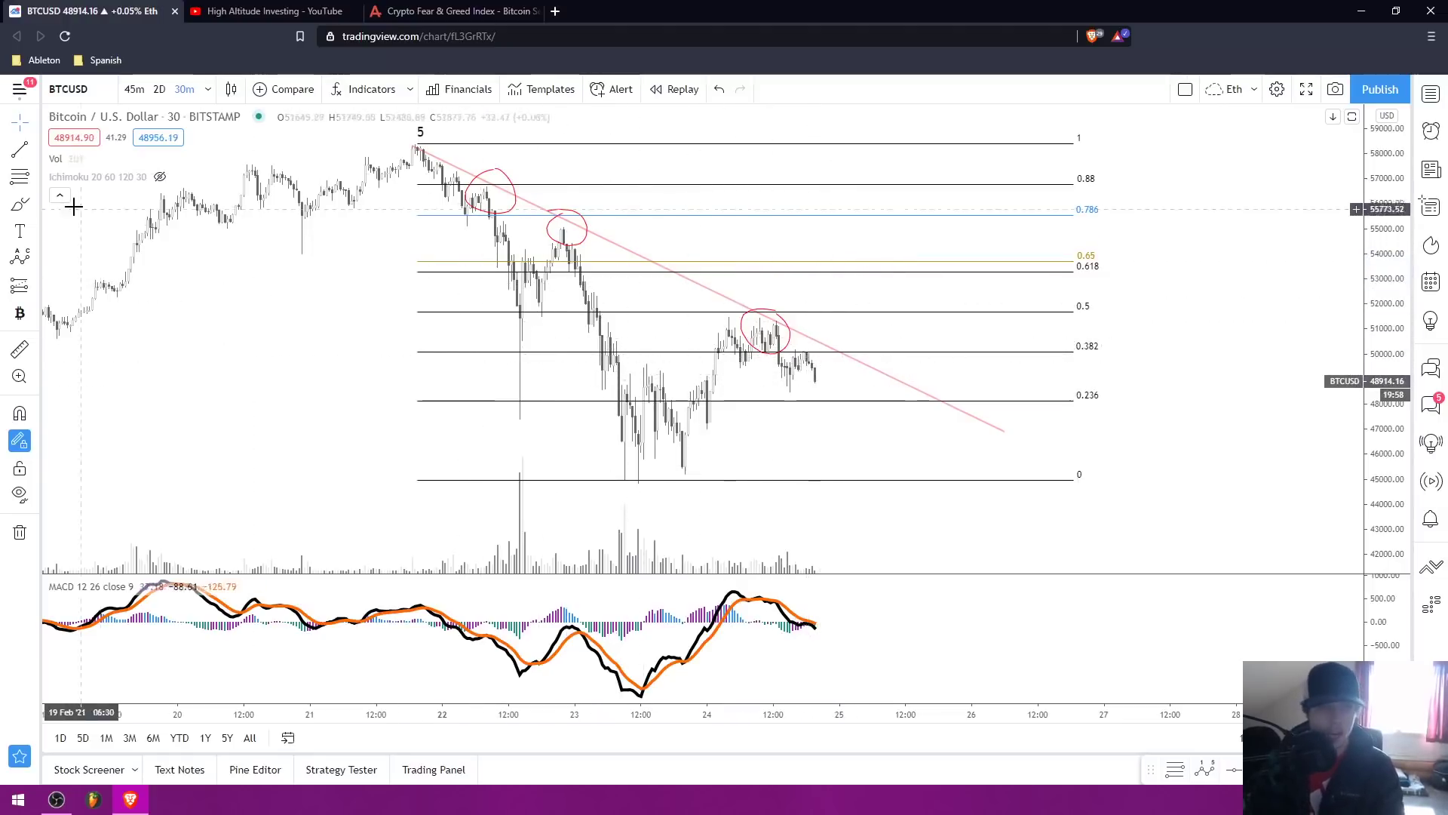
{"action": "left_click", "coordinate": [621, 473]}
{"action": "left_click", "coordinate": [827, 639]}
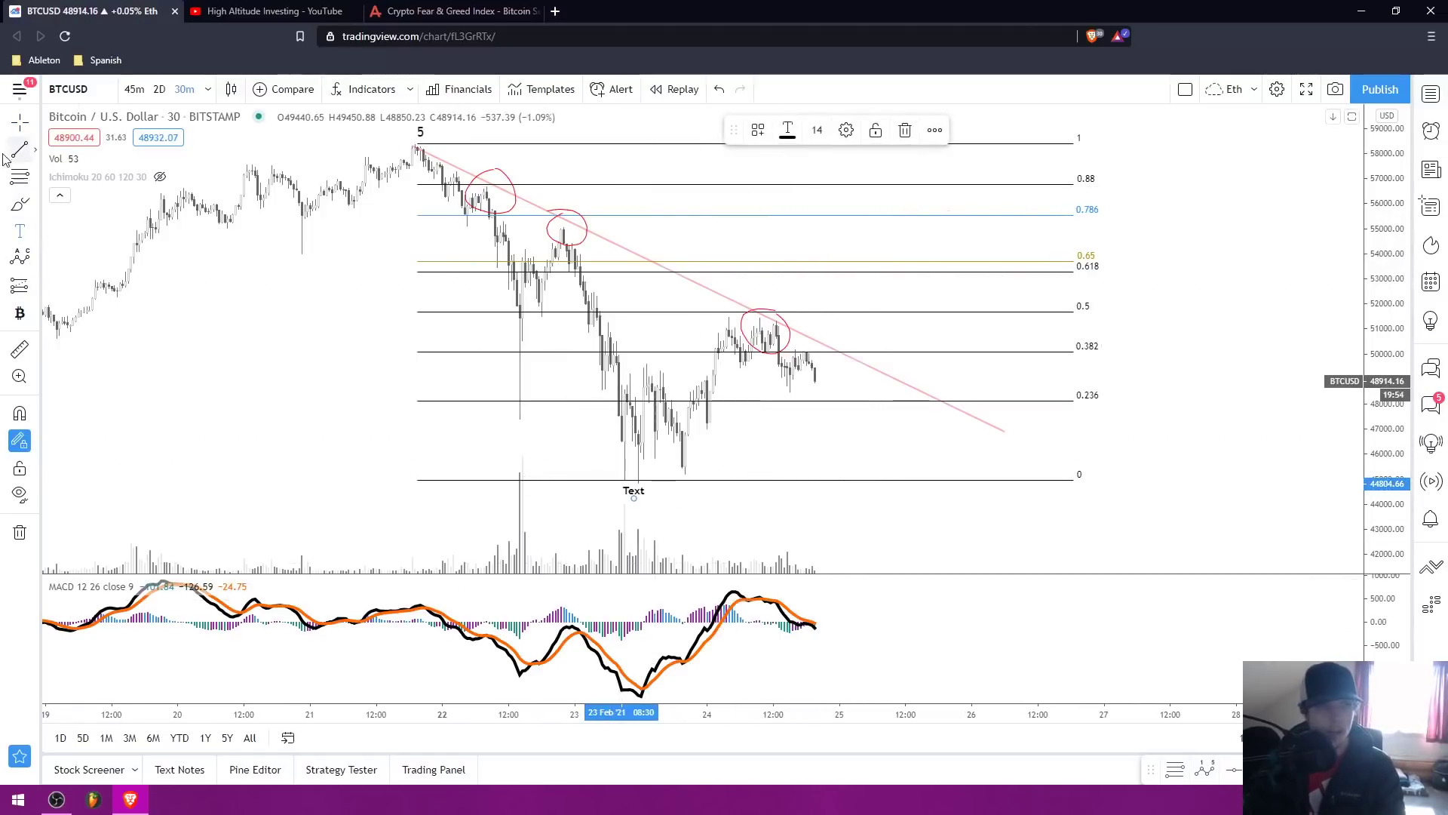
{"action": "left_click", "coordinate": [18, 123]}
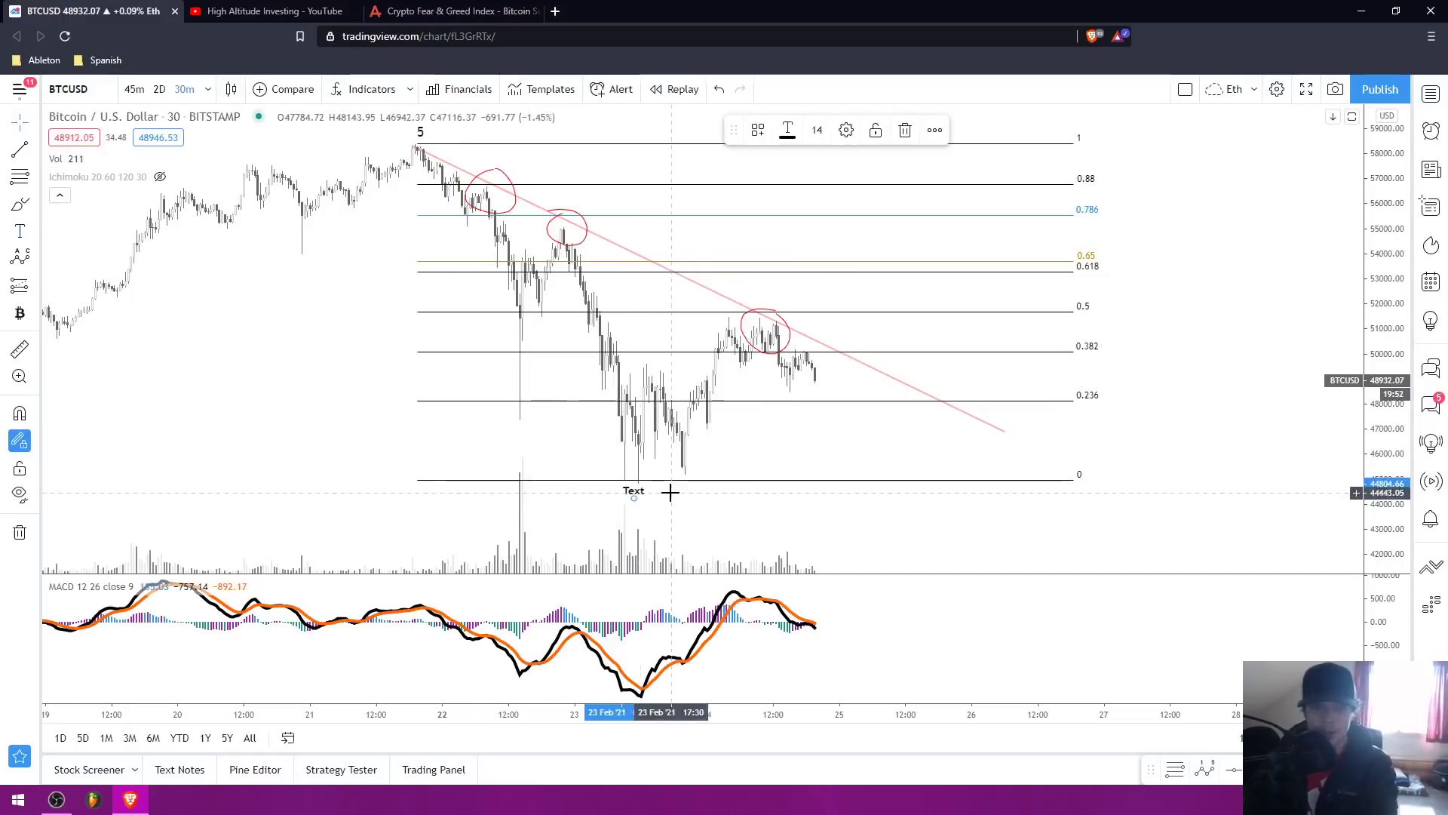
{"action": "left_click", "coordinate": [631, 500]}
{"action": "left_click", "coordinate": [632, 494]}
{"action": "key", "text": "Delete"}
Illustrate a rising ABC correction wave from the 23 Feb low to the circled 24 Feb high, and remove it again.
{"action": "left_click", "coordinate": [589, 479]}
{"action": "left_click", "coordinate": [635, 481]}
{"action": "left_click", "coordinate": [648, 360]}
{"action": "left_click", "coordinate": [679, 475]}
{"action": "left_click", "coordinate": [767, 320]}
{"action": "key", "text": "Delete"}
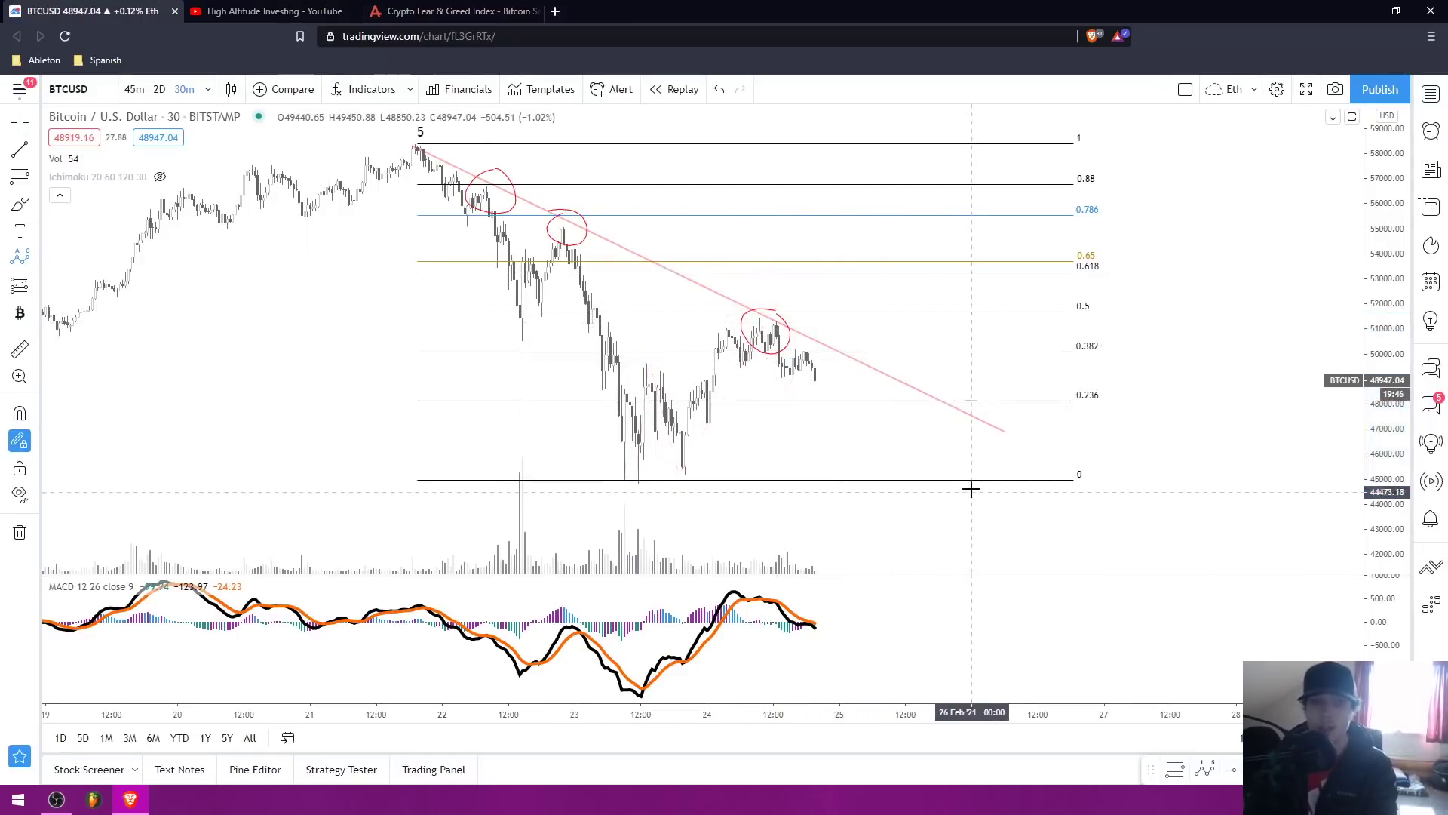
Switch the BTCUSD chart to the 2D timeframe and remove all drawings from it.
{"action": "left_click", "coordinate": [159, 90]}
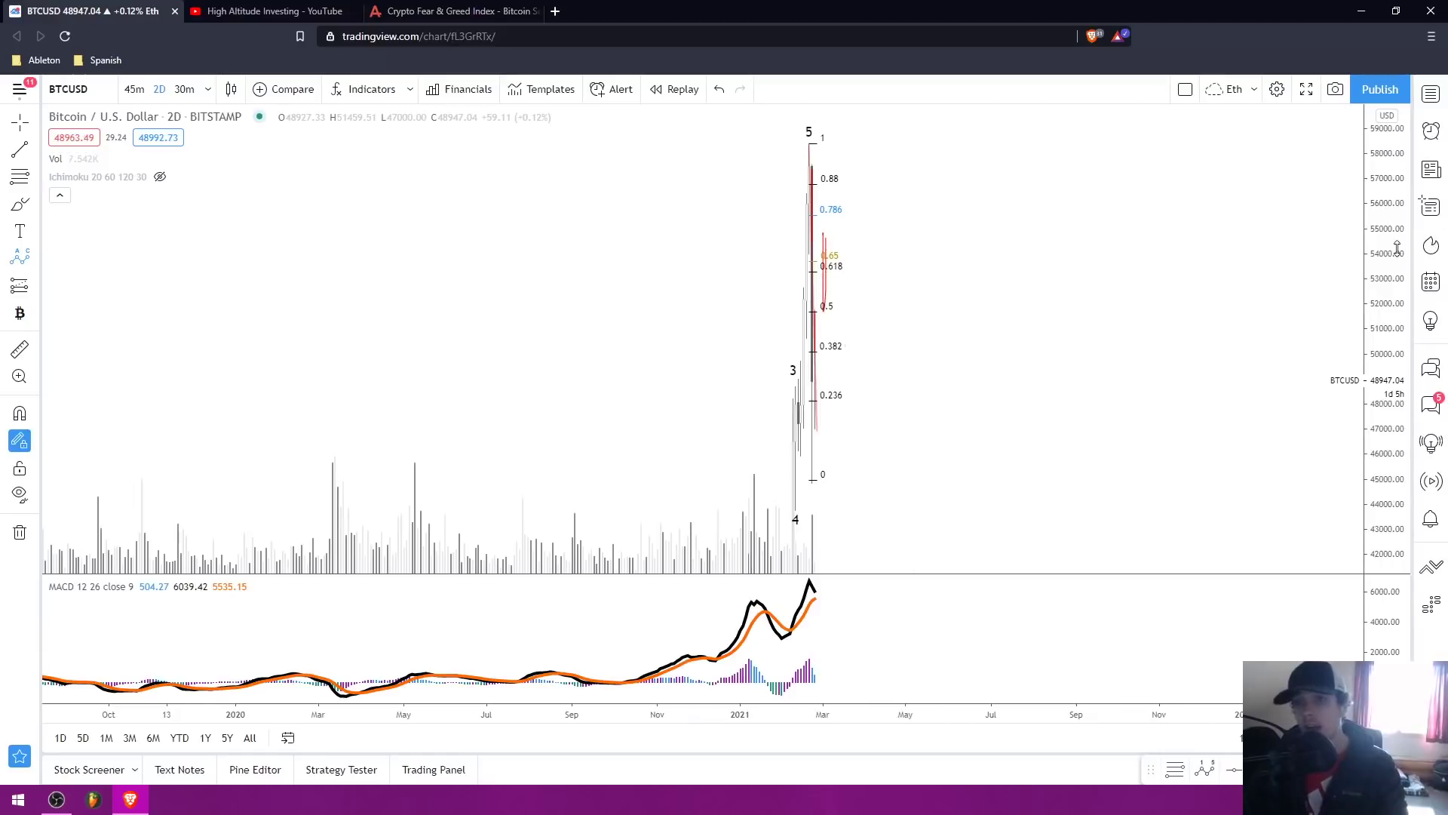
{"action": "left_click_drag", "start_coordinate": [1387, 256], "coordinate": [1141, 521]}
{"action": "left_click_drag", "start_coordinate": [392, 260], "coordinate": [505, 149]}
{"action": "right_click", "coordinate": [599, 252]}
{"action": "left_click", "coordinate": [701, 530]}
{"action": "scroll", "coordinate": [822, 324], "scroll_direction": "up", "scroll_amount": 5}
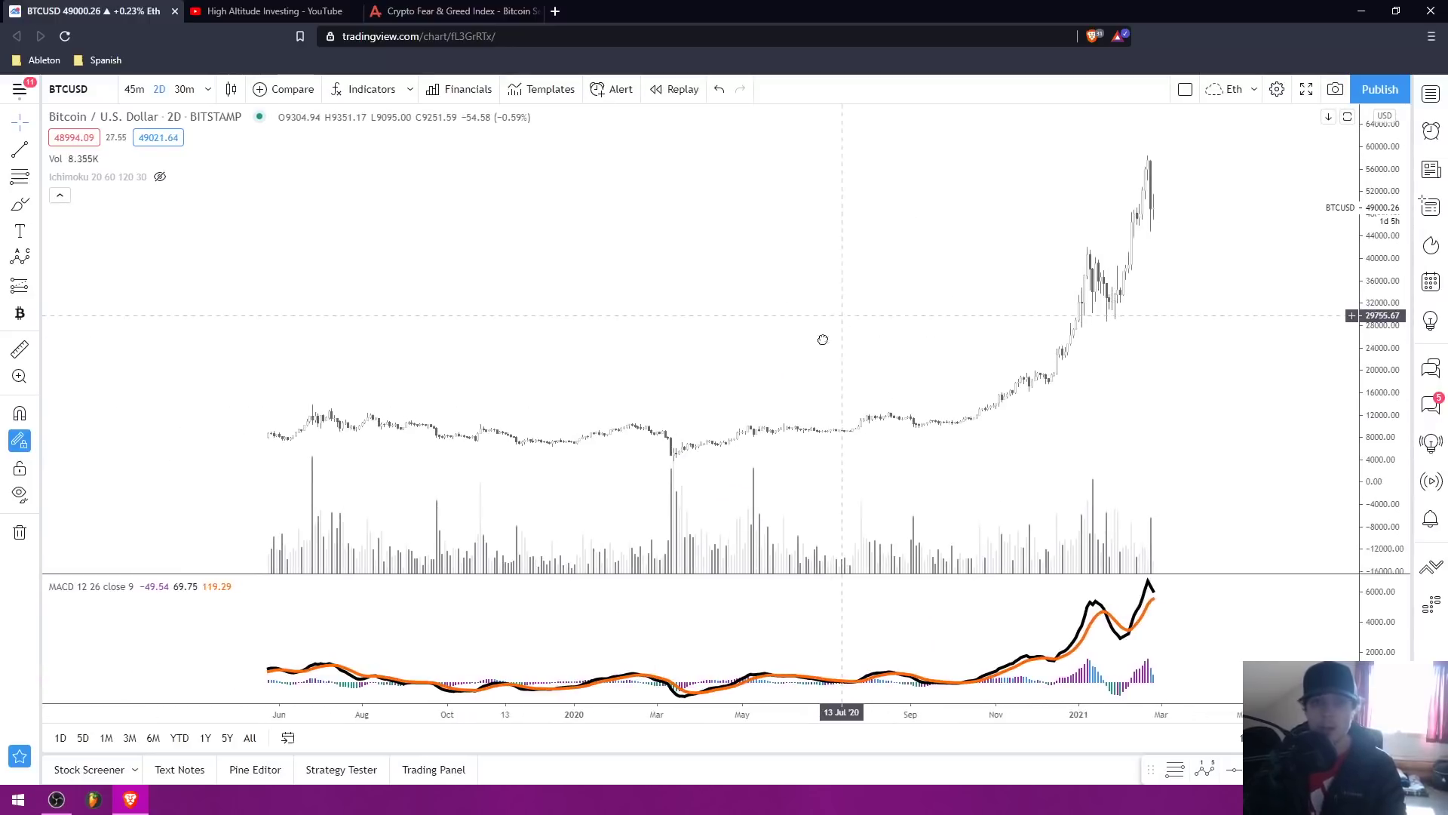
{"action": "left_click_drag", "start_coordinate": [662, 334], "coordinate": [587, 310]}
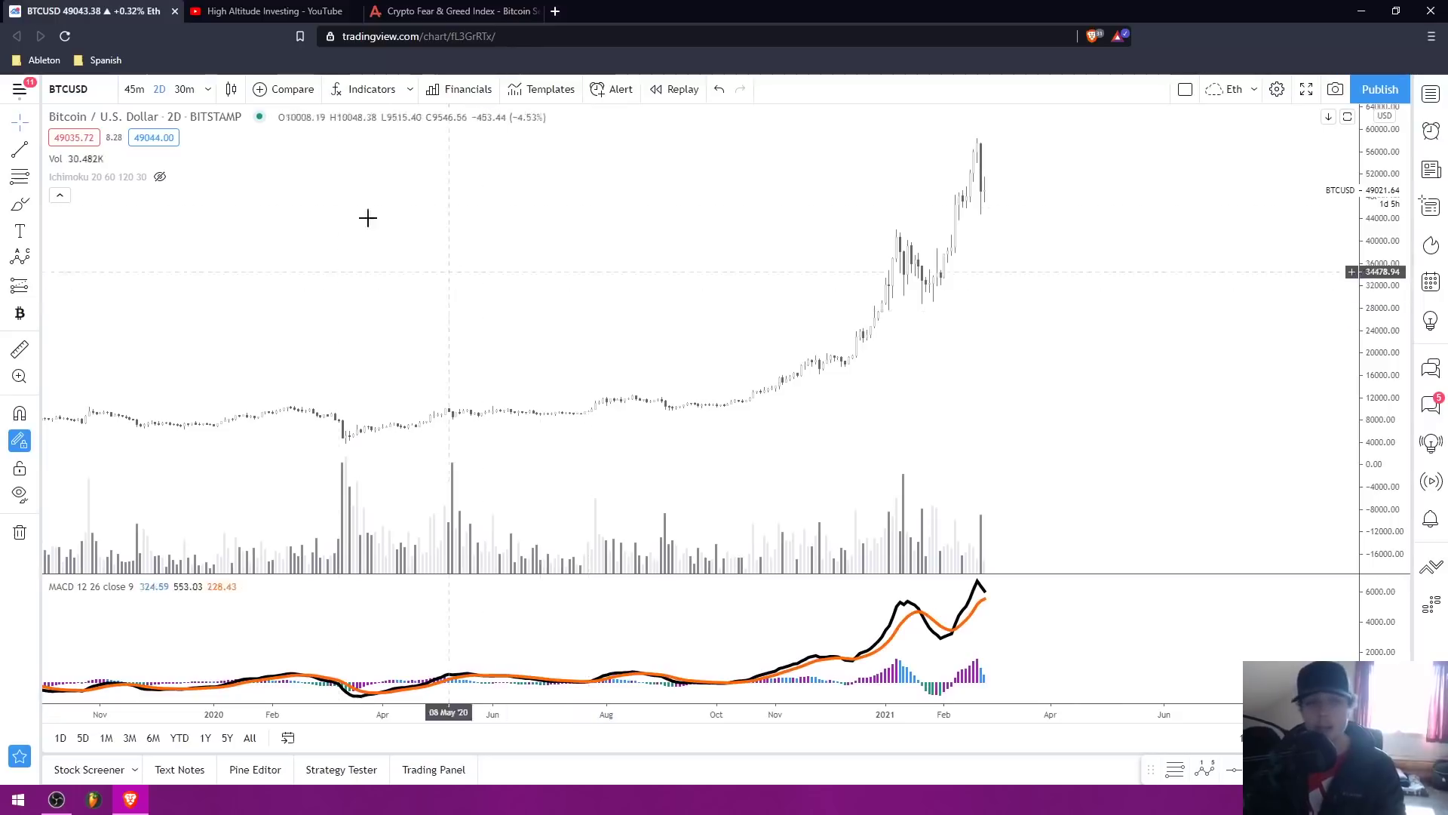
Switch the chart to the 15m timeframe and examine the price action since the 21 Feb peak.
{"action": "left_click", "coordinate": [220, 91]}
{"action": "left_click", "coordinate": [207, 92]}
{"action": "left_click", "coordinate": [247, 335]}
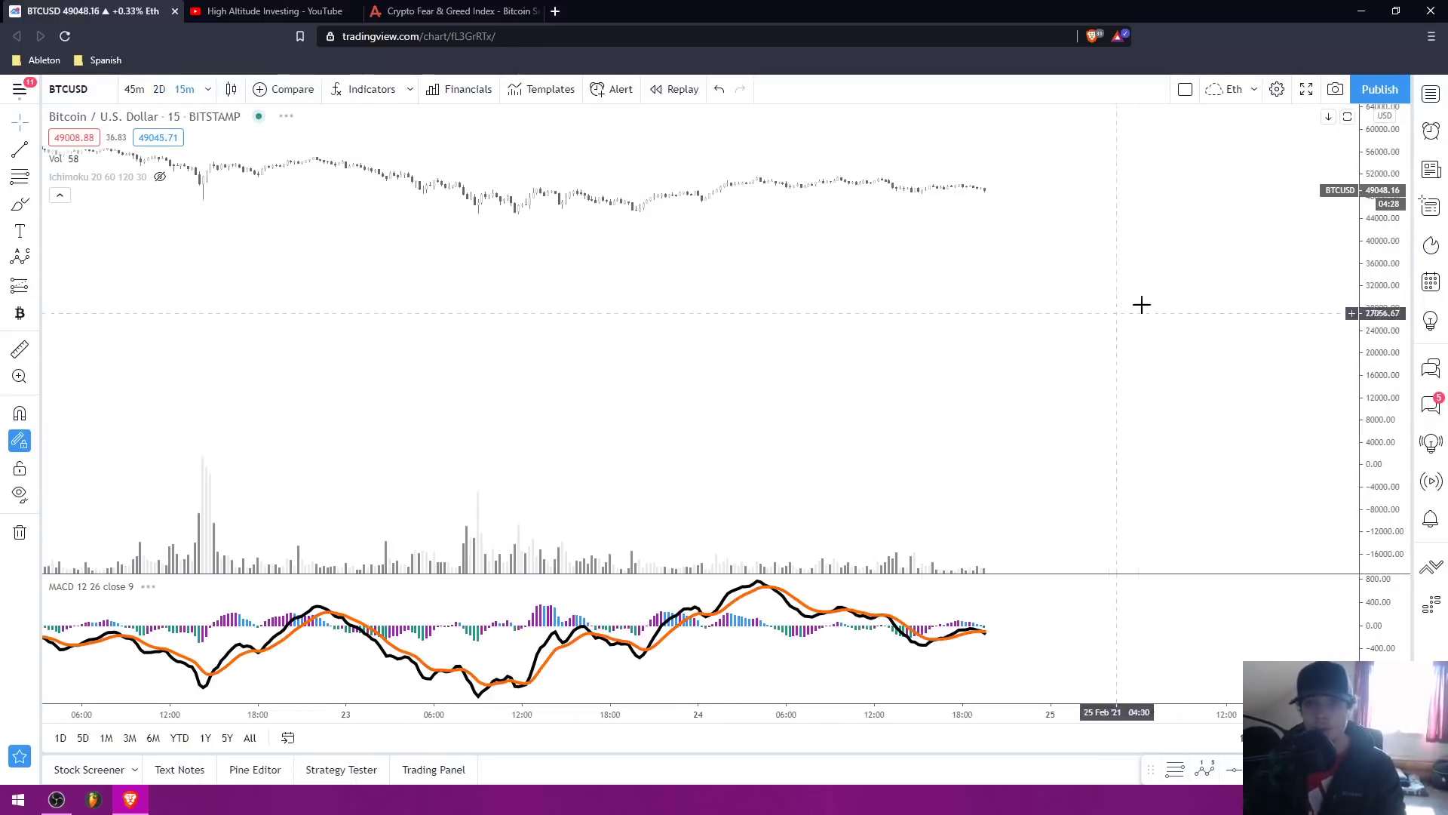
{"action": "left_click_drag", "start_coordinate": [1023, 334], "coordinate": [960, 252]}
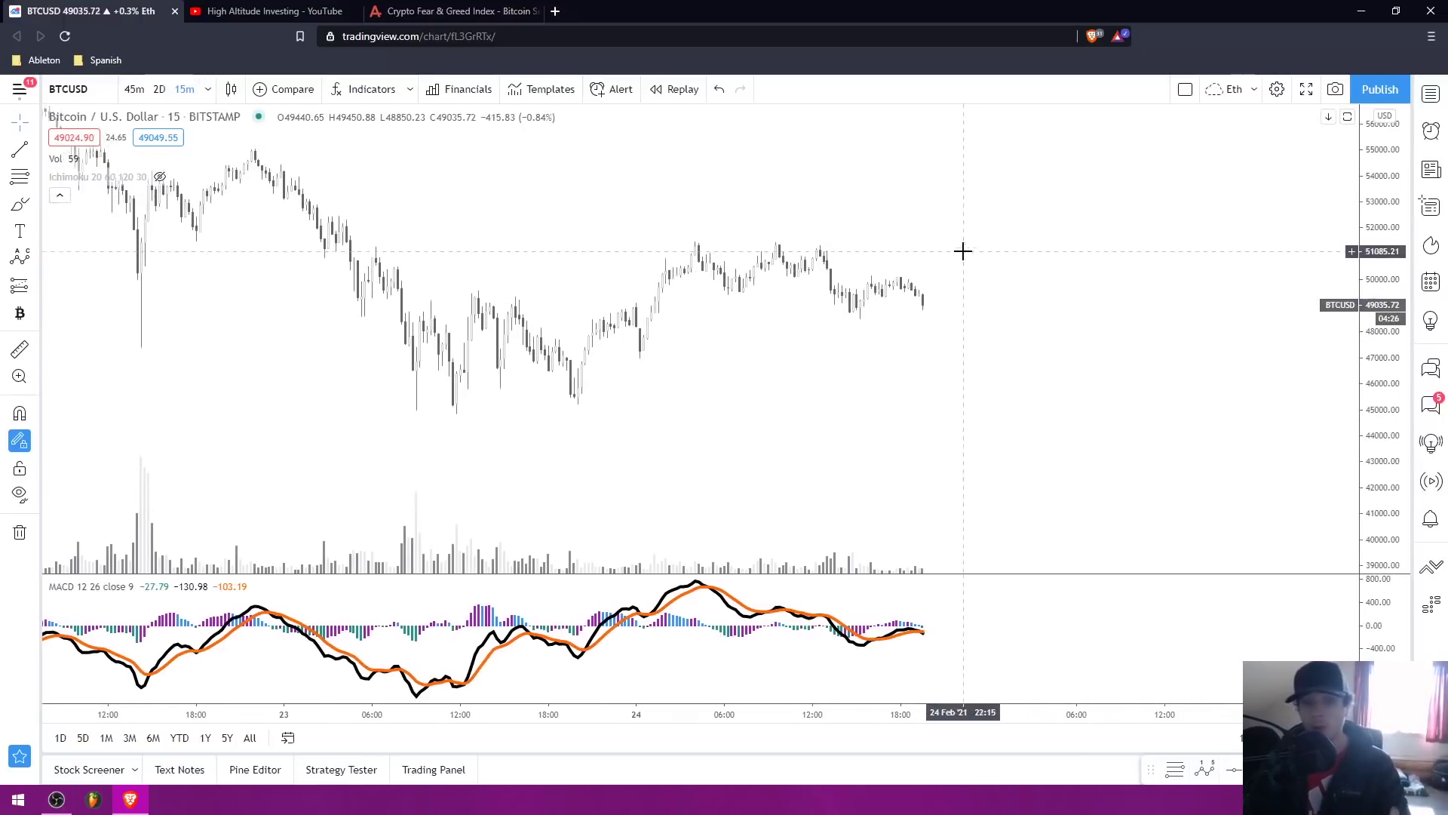
{"action": "scroll", "coordinate": [962, 253], "scroll_direction": "down", "scroll_amount": 5}
{"action": "left_click_drag", "start_coordinate": [1001, 193], "coordinate": [782, 256]}
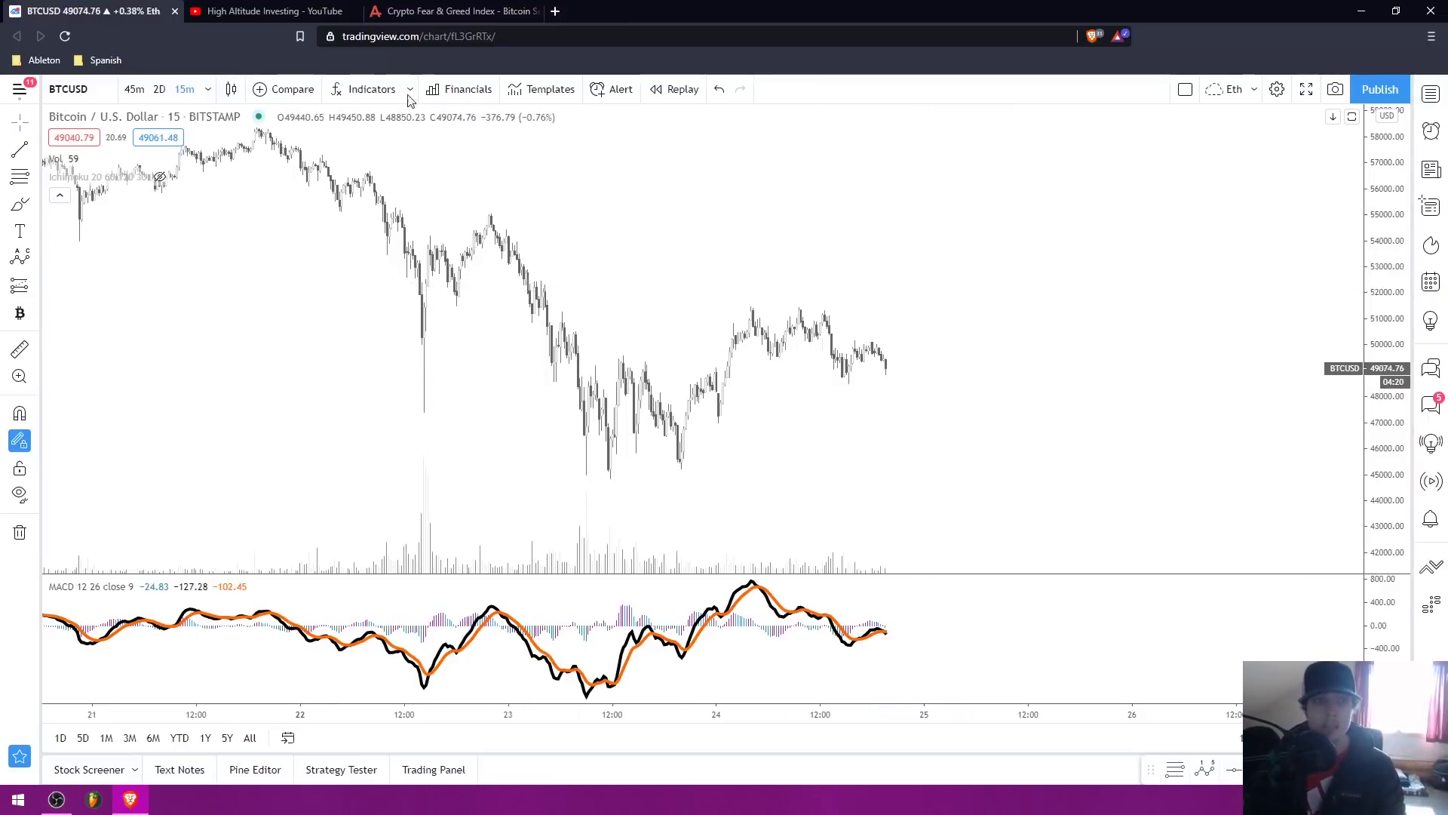
Open the Crypto Fear & Greed Index page and review the current gauge and historical values.
{"action": "left_click", "coordinate": [305, 9]}
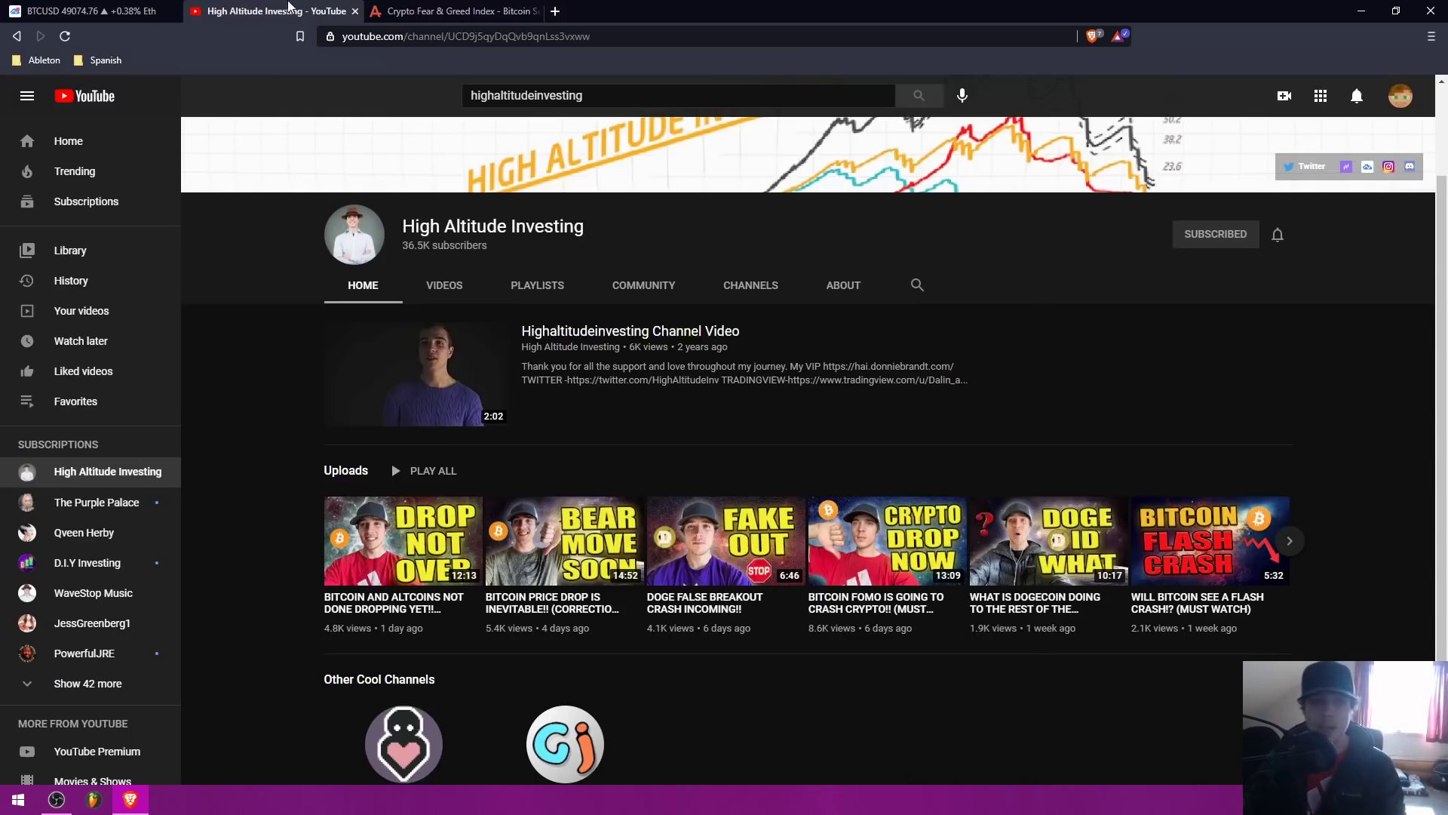
{"action": "left_click", "coordinate": [90, 10]}
{"action": "left_click", "coordinate": [453, 11]}
{"action": "scroll", "coordinate": [758, 420], "scroll_direction": "down", "scroll_amount": 4}
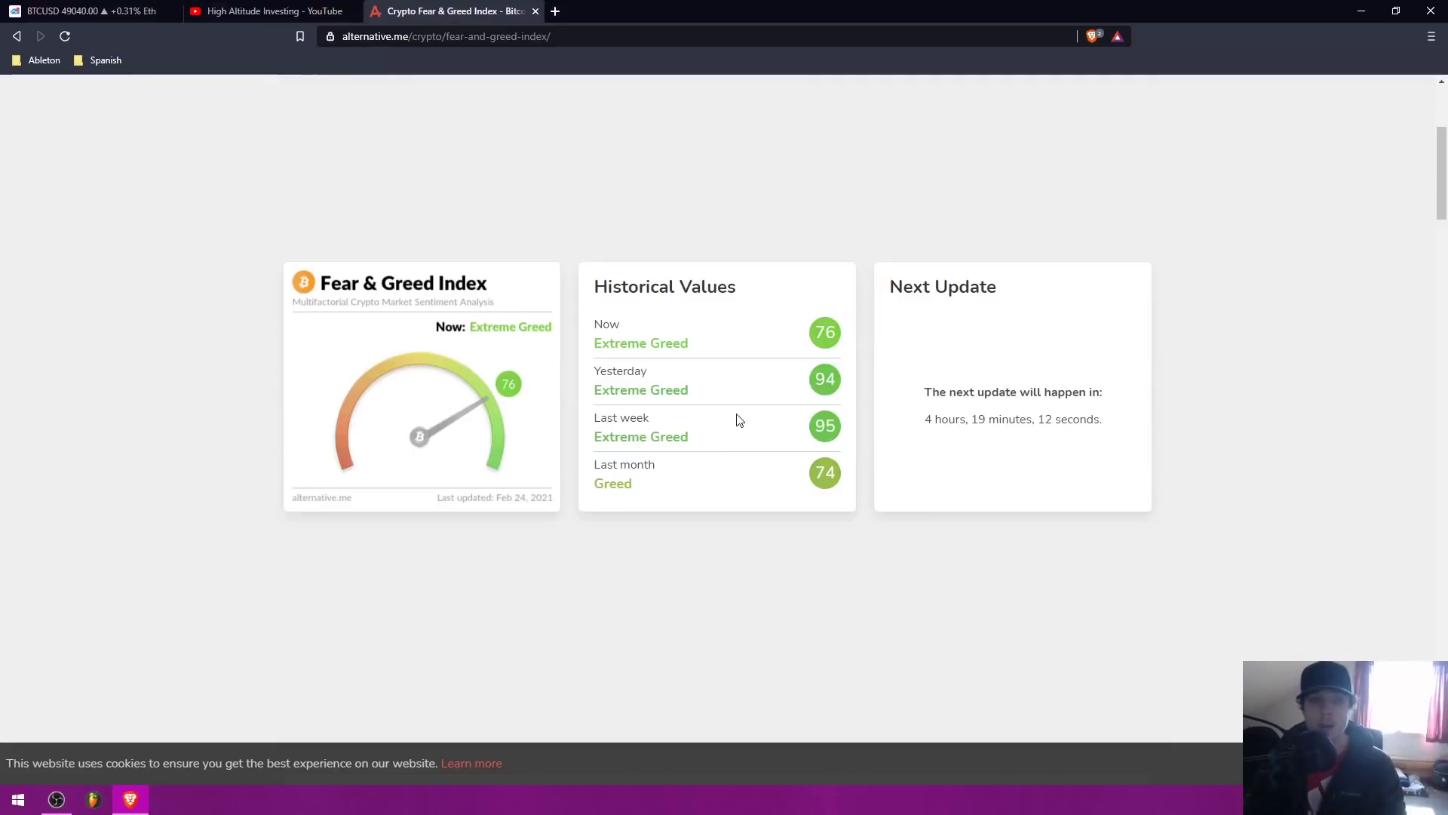
{"action": "scroll", "coordinate": [716, 404], "scroll_direction": "down", "scroll_amount": 1}
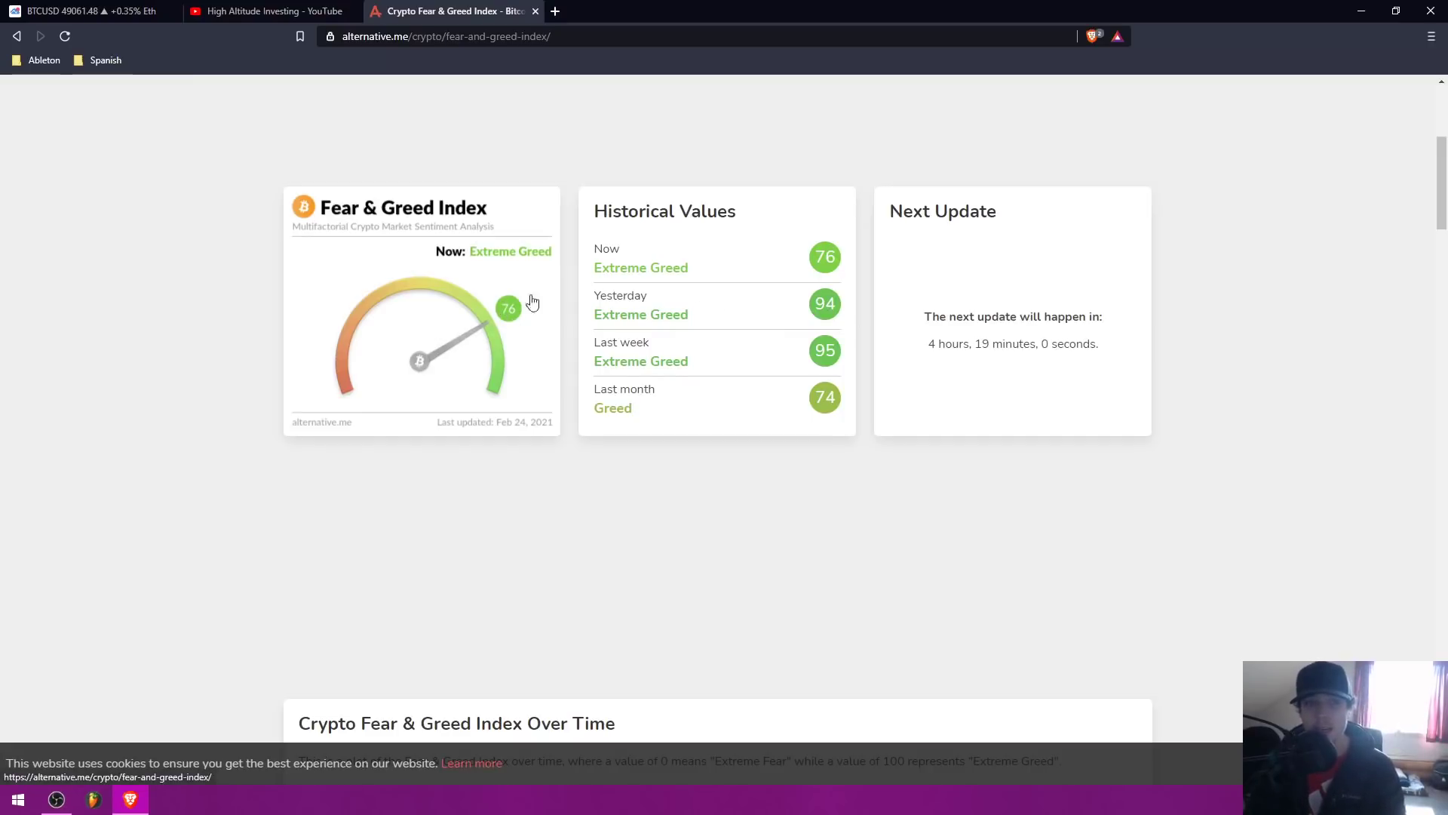
{"action": "scroll", "coordinate": [543, 310], "scroll_direction": "down", "scroll_amount": 1}
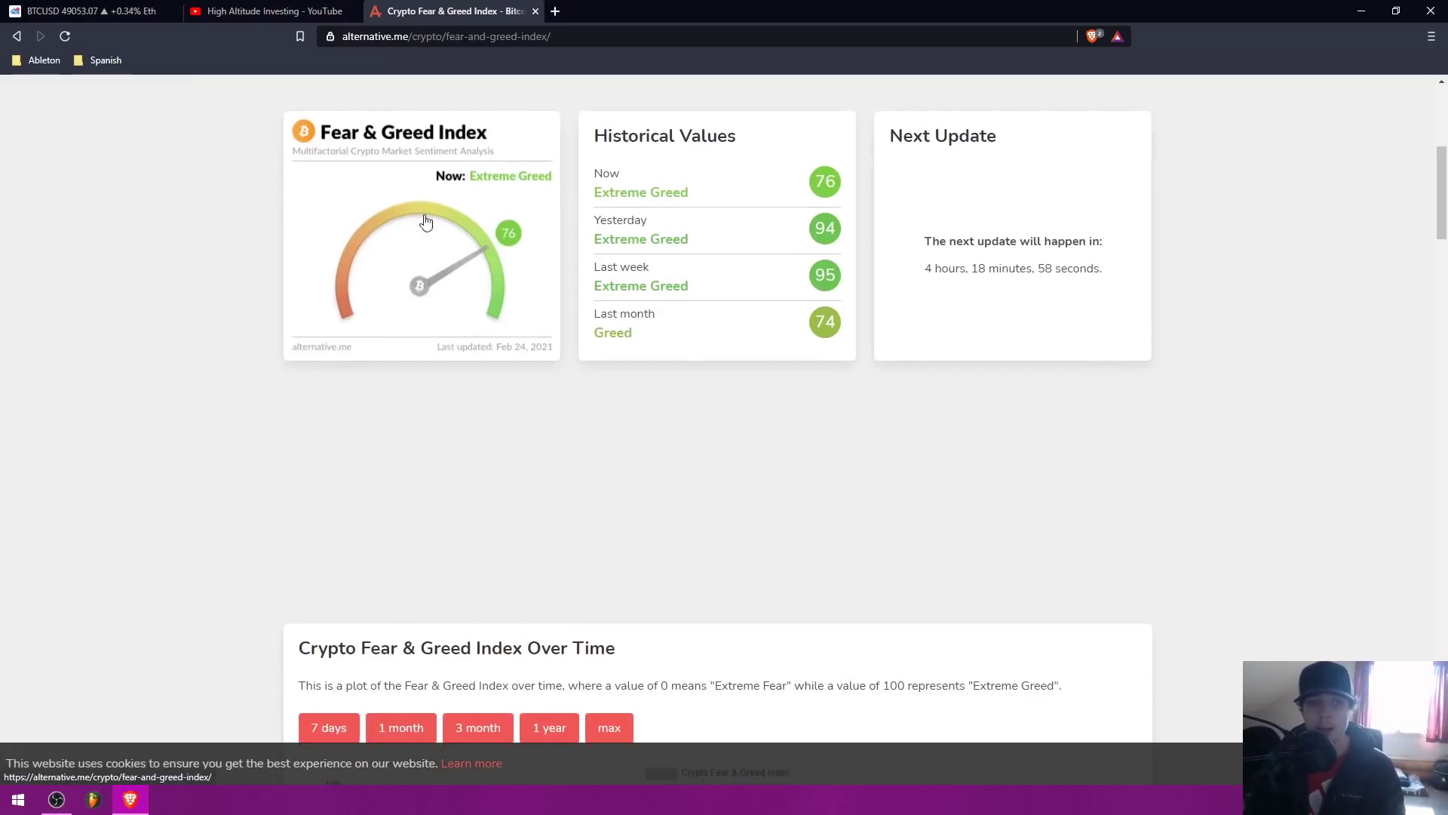
{"action": "scroll", "coordinate": [482, 268], "scroll_direction": "down", "scroll_amount": 5}
{"action": "scroll", "coordinate": [483, 262], "scroll_direction": "up", "scroll_amount": 7}
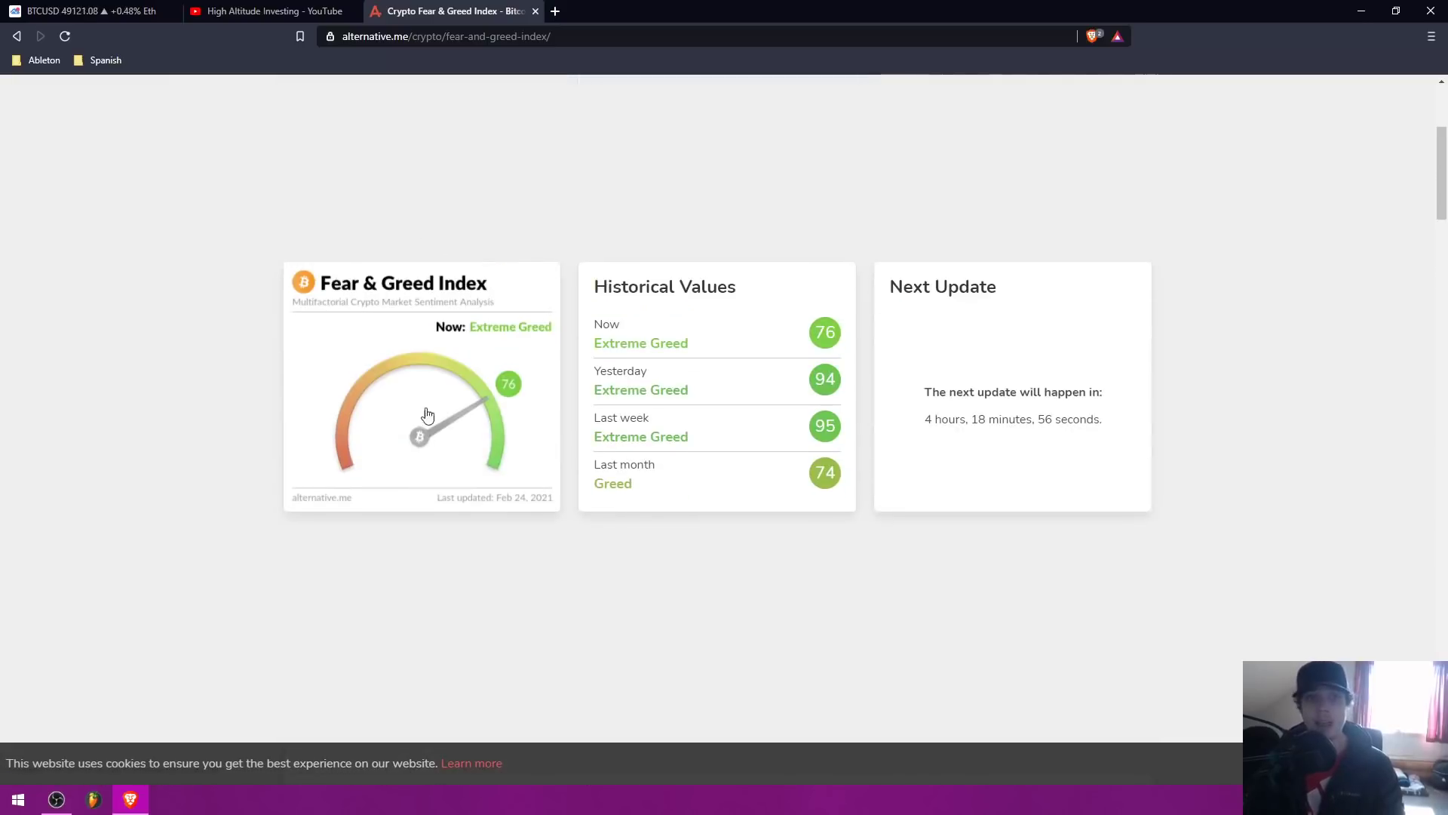
Return to the BTCUSD chart and set it to the 3h timeframe with an auto-fitted price scale, rechecking the Fear & Greed gauge in between.
{"action": "left_click", "coordinate": [84, 11]}
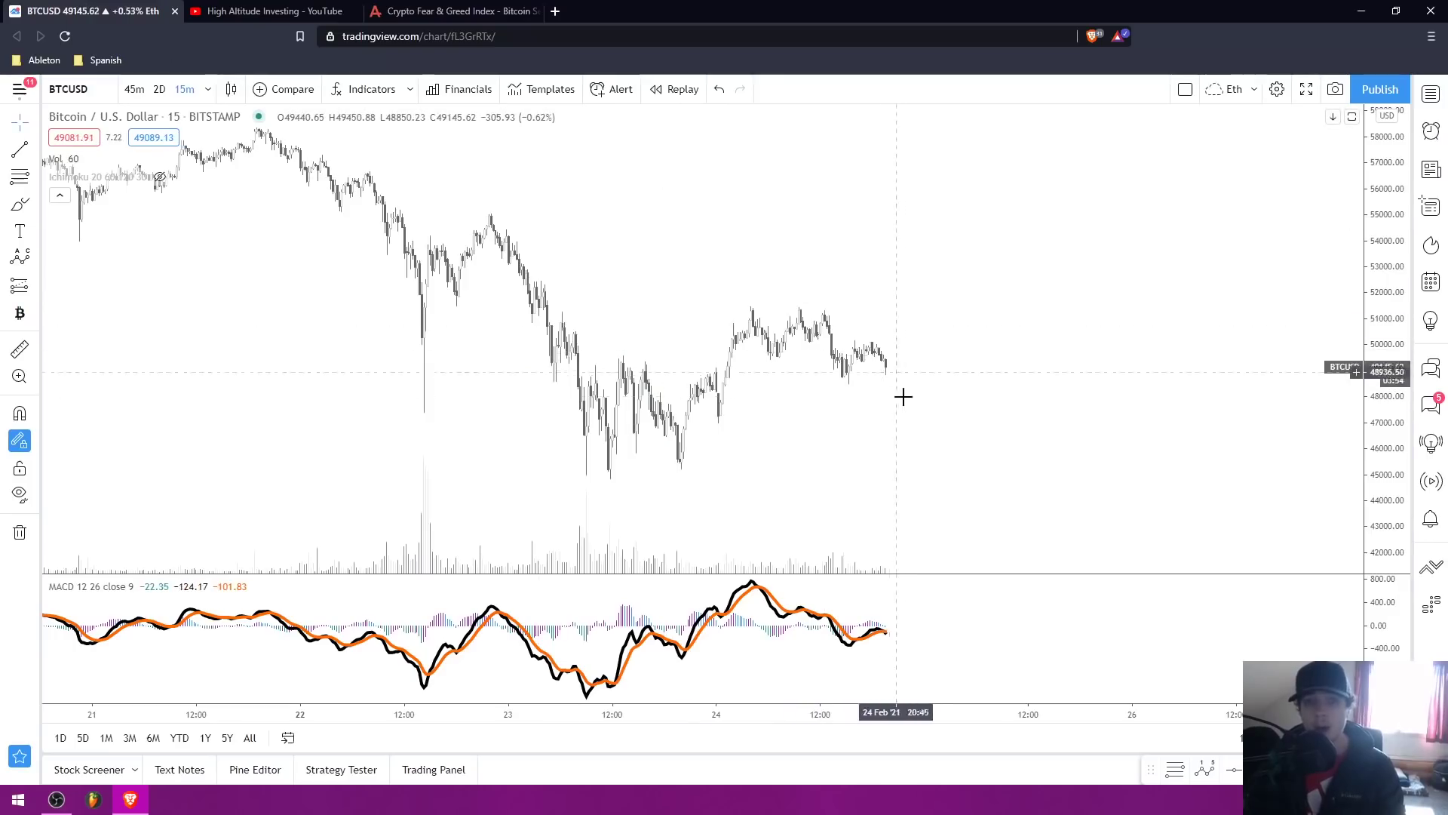
{"action": "left_click_drag", "start_coordinate": [904, 411], "coordinate": [878, 345]}
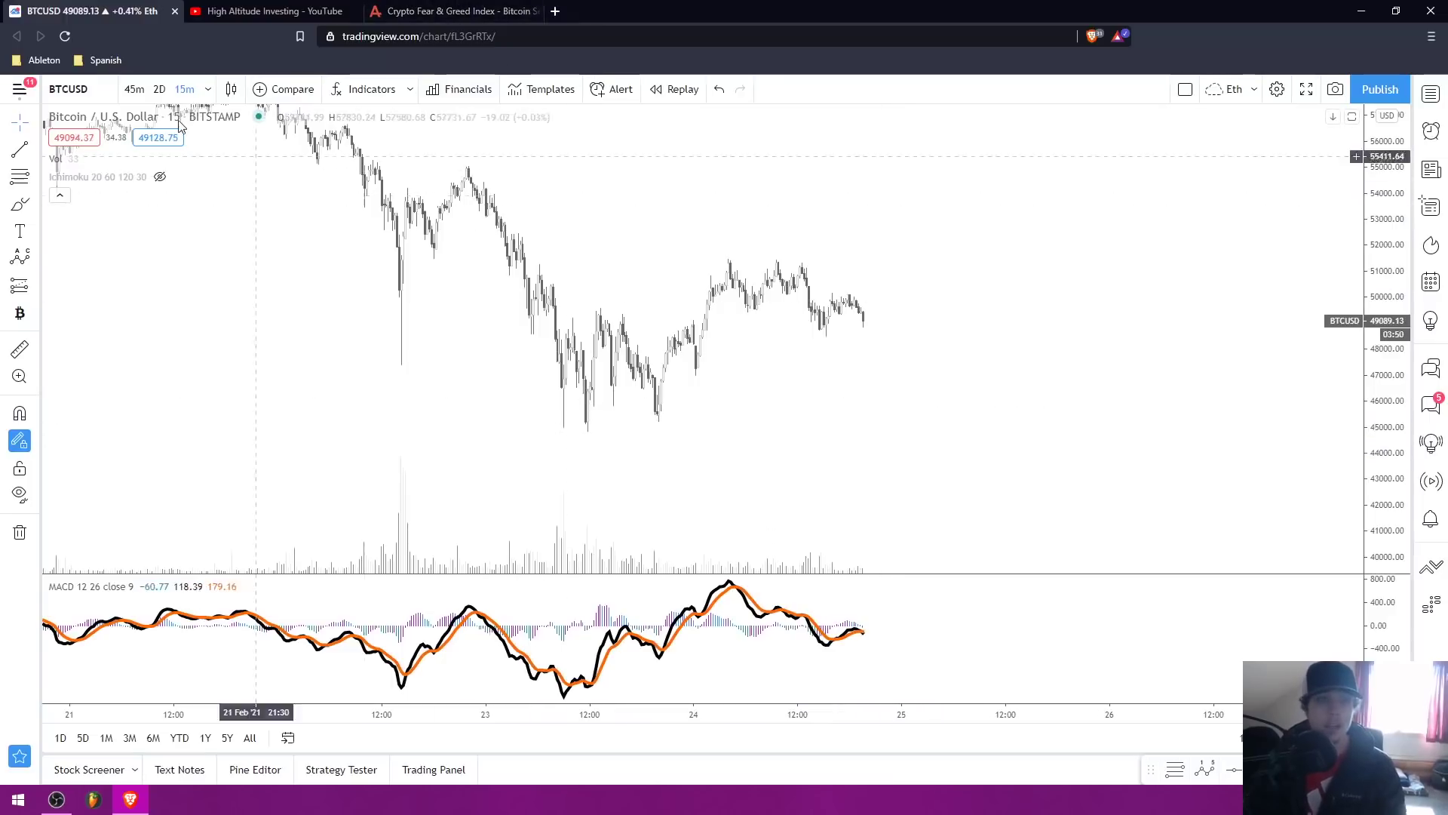
{"action": "left_click", "coordinate": [207, 89]}
{"action": "left_click", "coordinate": [288, 488]}
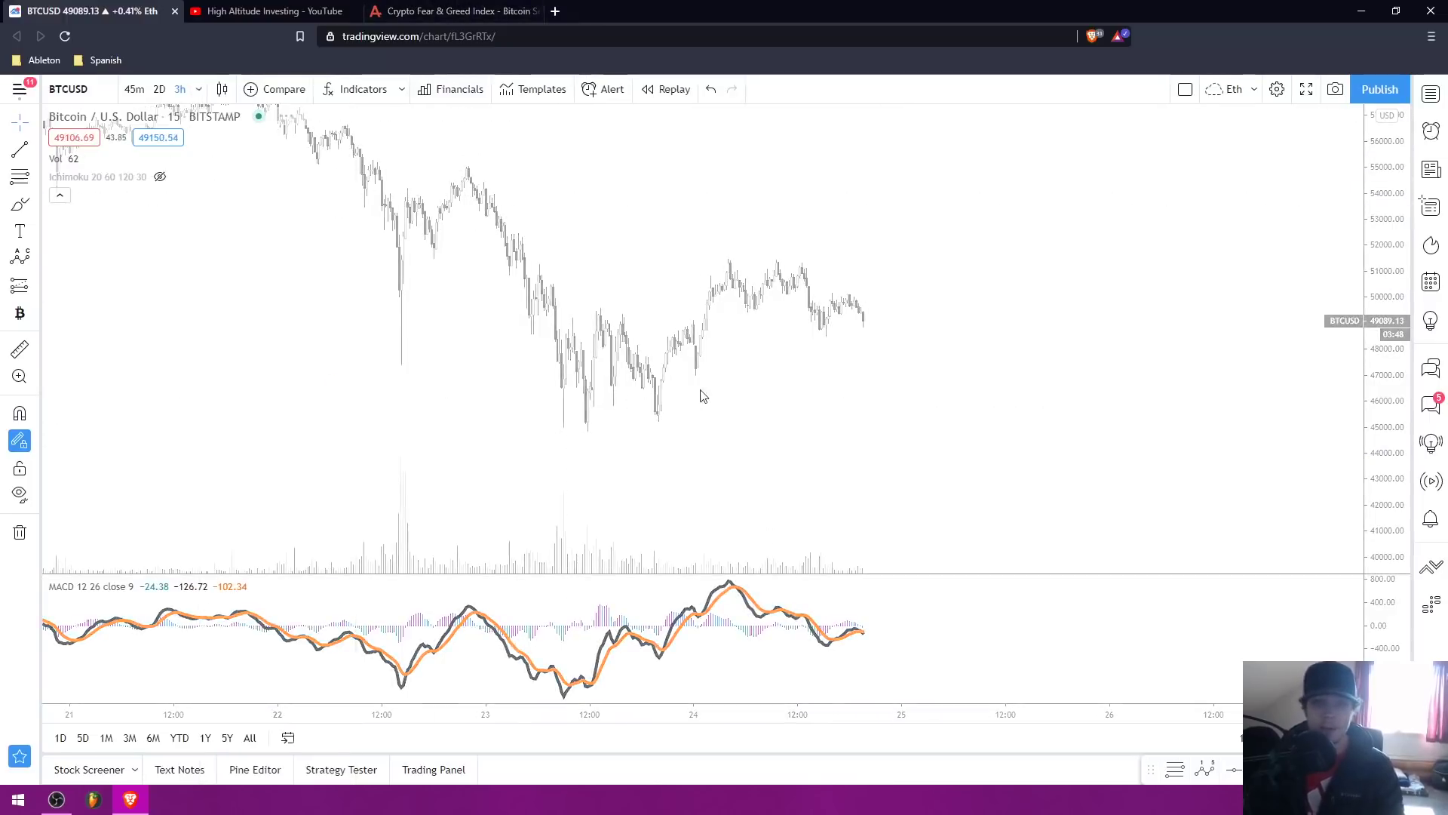
{"action": "left_click", "coordinate": [459, 9]}
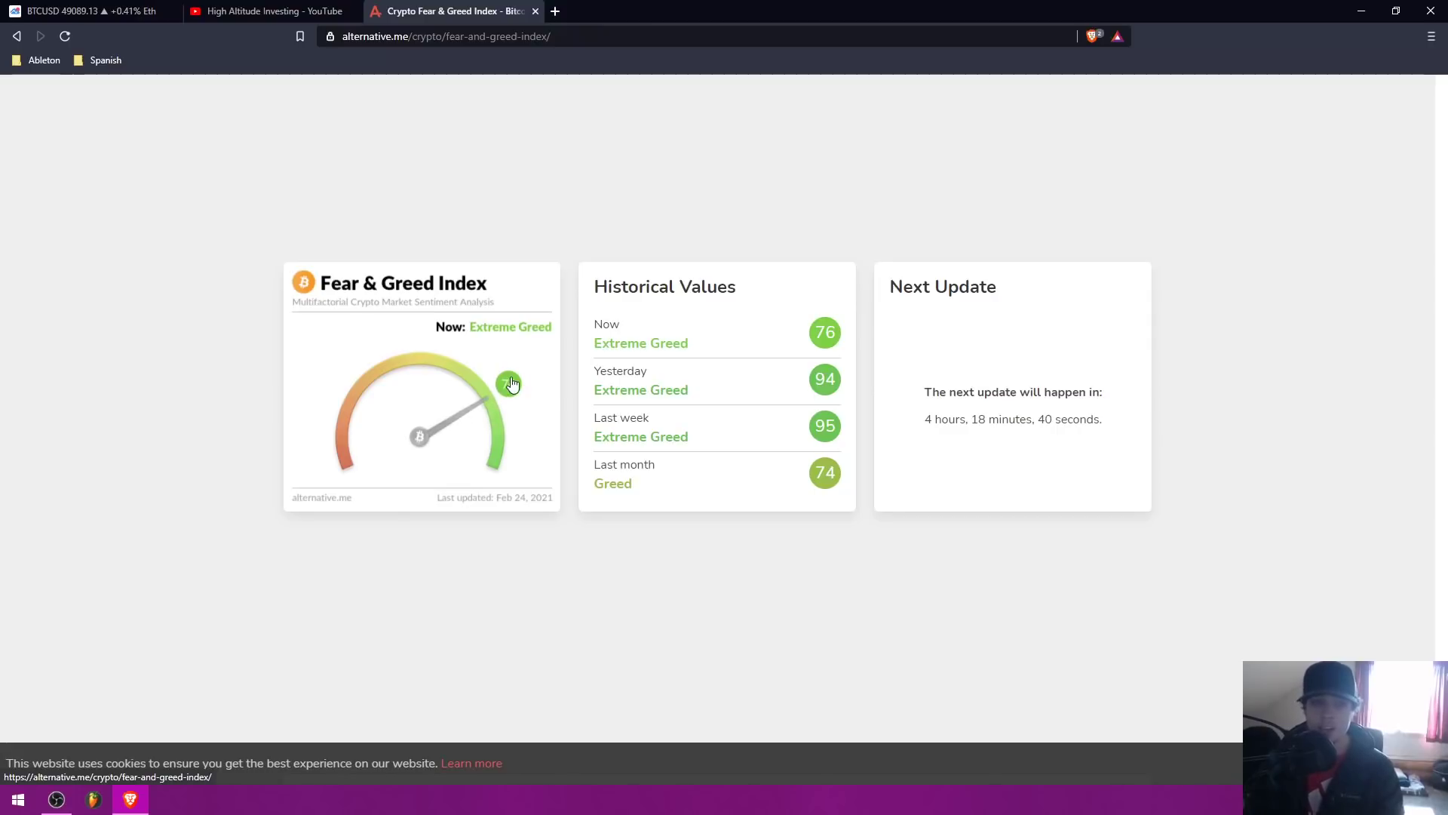
{"action": "left_click", "coordinate": [129, 11]}
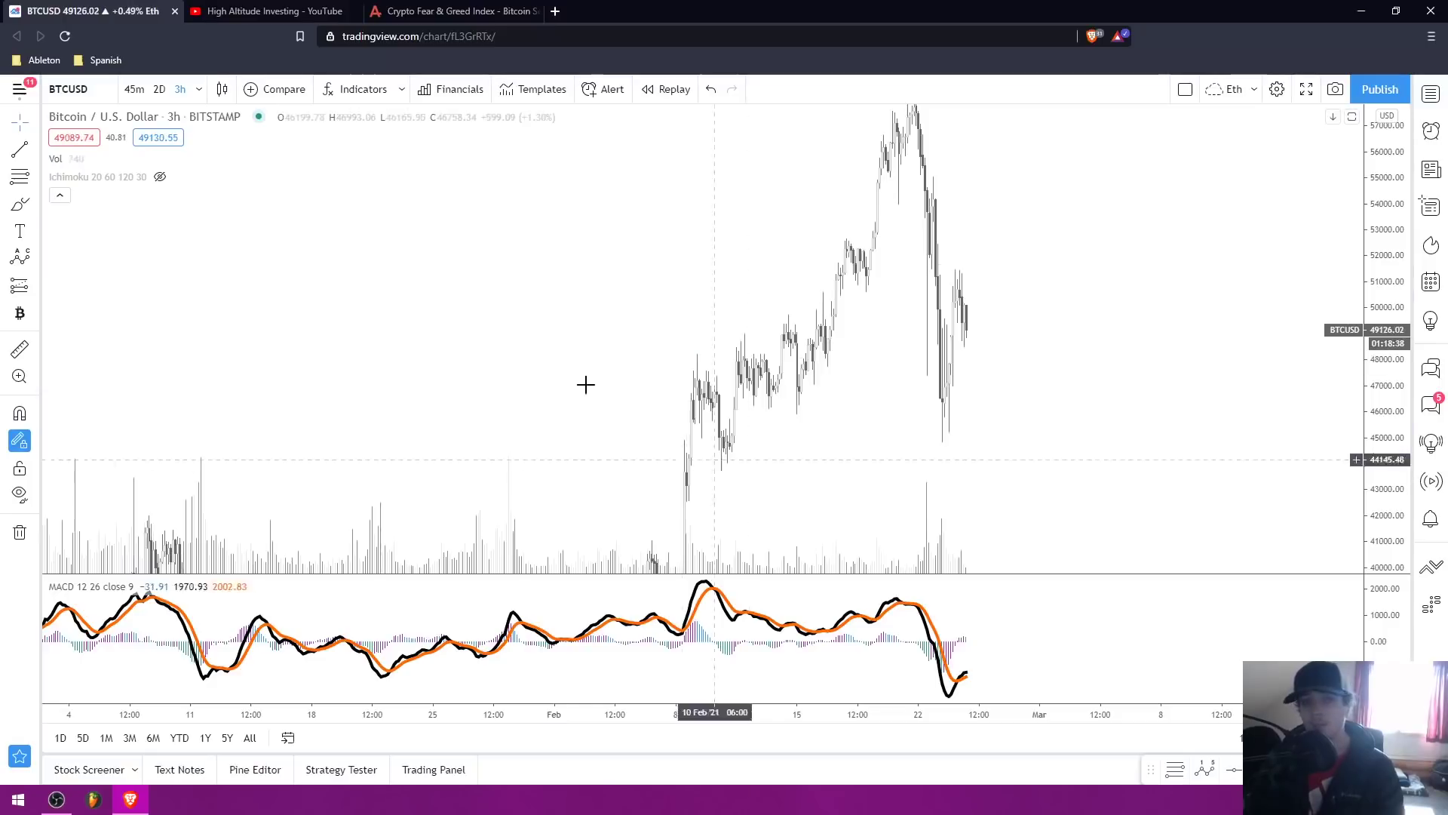
{"action": "double_click", "coordinate": [1374, 311]}
{"action": "left_click_drag", "start_coordinate": [973, 417], "coordinate": [898, 401]}
{"action": "scroll", "coordinate": [822, 338], "scroll_direction": "down", "scroll_amount": 2}
{"action": "scroll", "coordinate": [825, 339], "scroll_direction": "up", "scroll_amount": 2}
Try to mark an ABC correction from the 21 Feb peak, with A near 45,390 and B near 50,940.
{"action": "left_click", "coordinate": [19, 257]}
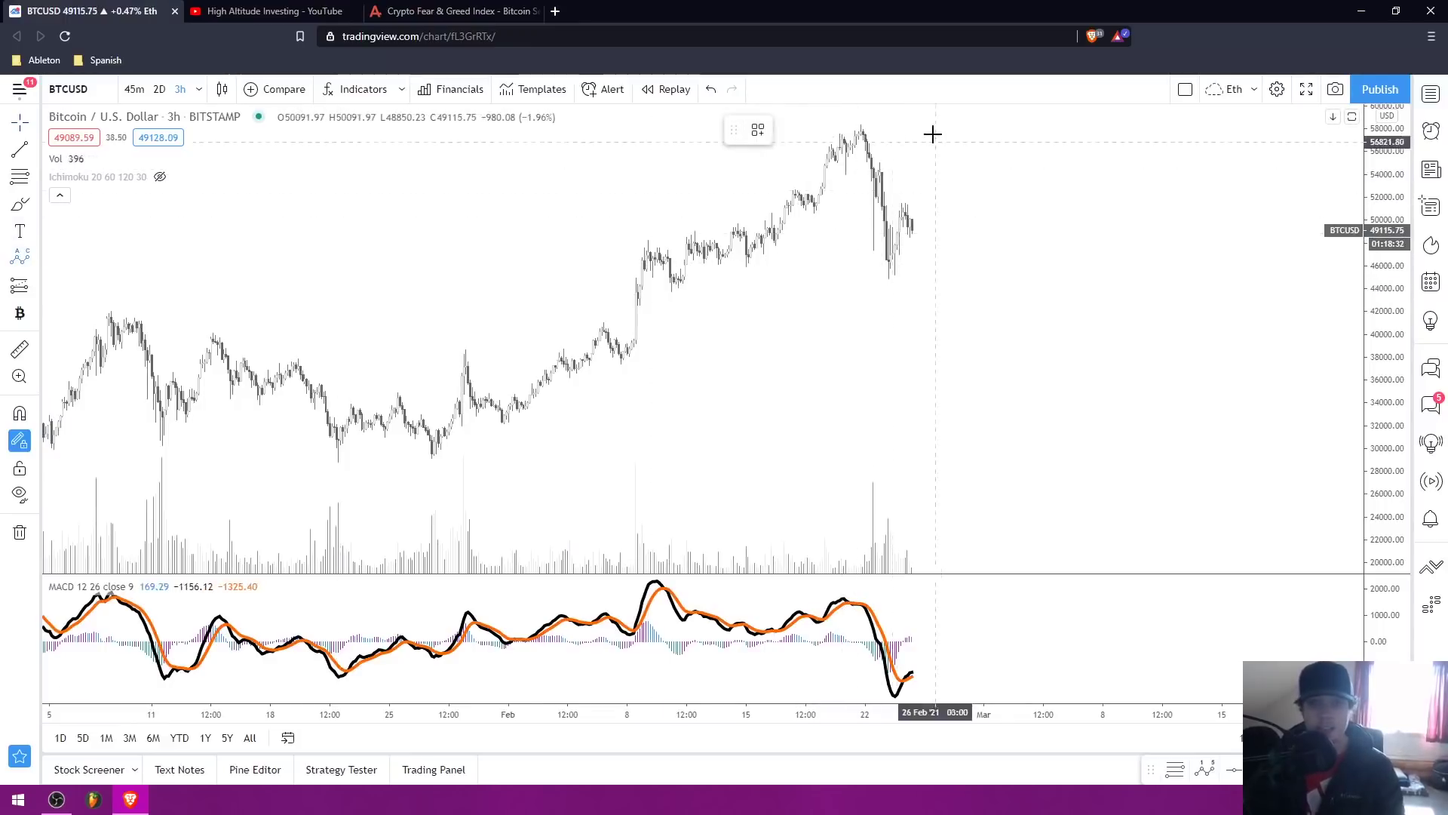
{"action": "left_click", "coordinate": [863, 123]}
{"action": "left_click", "coordinate": [883, 272]}
{"action": "left_click", "coordinate": [904, 206]}
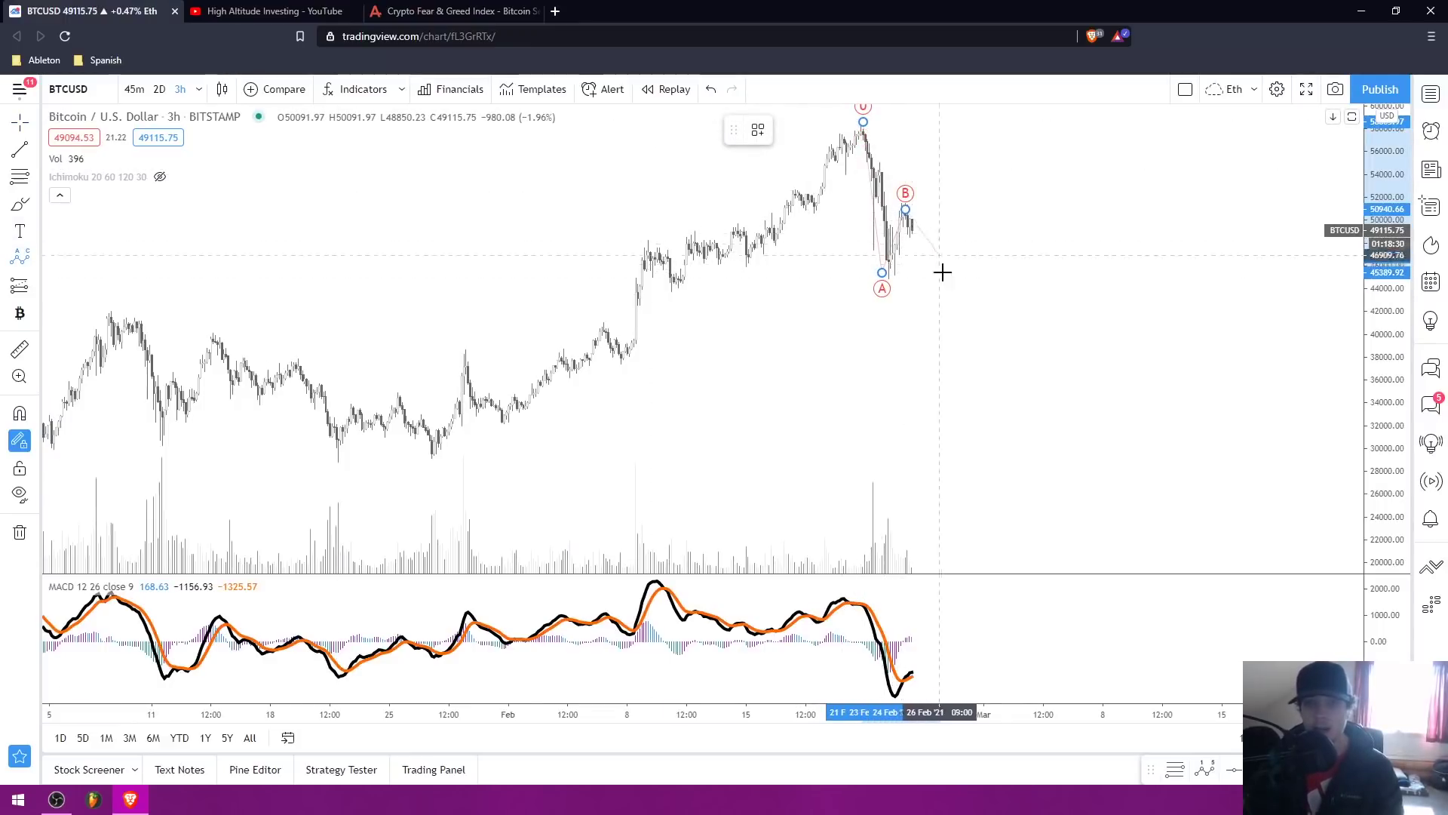
{"action": "key", "text": "Escape"}
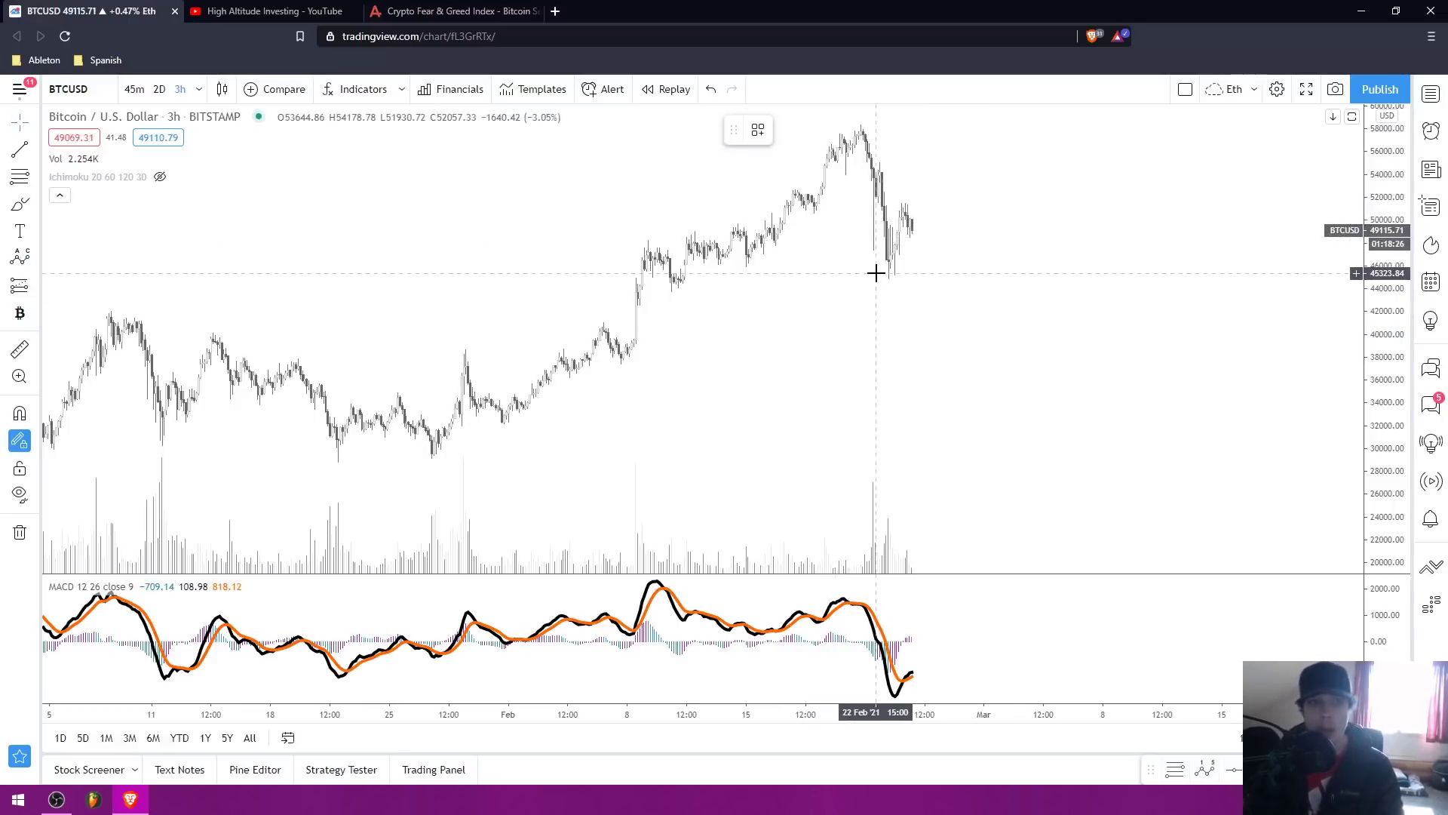
Examine the 3h BTCUSD chart from January to the late February drop, alternating with the High Altitude Investing YouTube channel page.
{"action": "left_click_drag", "start_coordinate": [507, 246], "coordinate": [513, 250]}
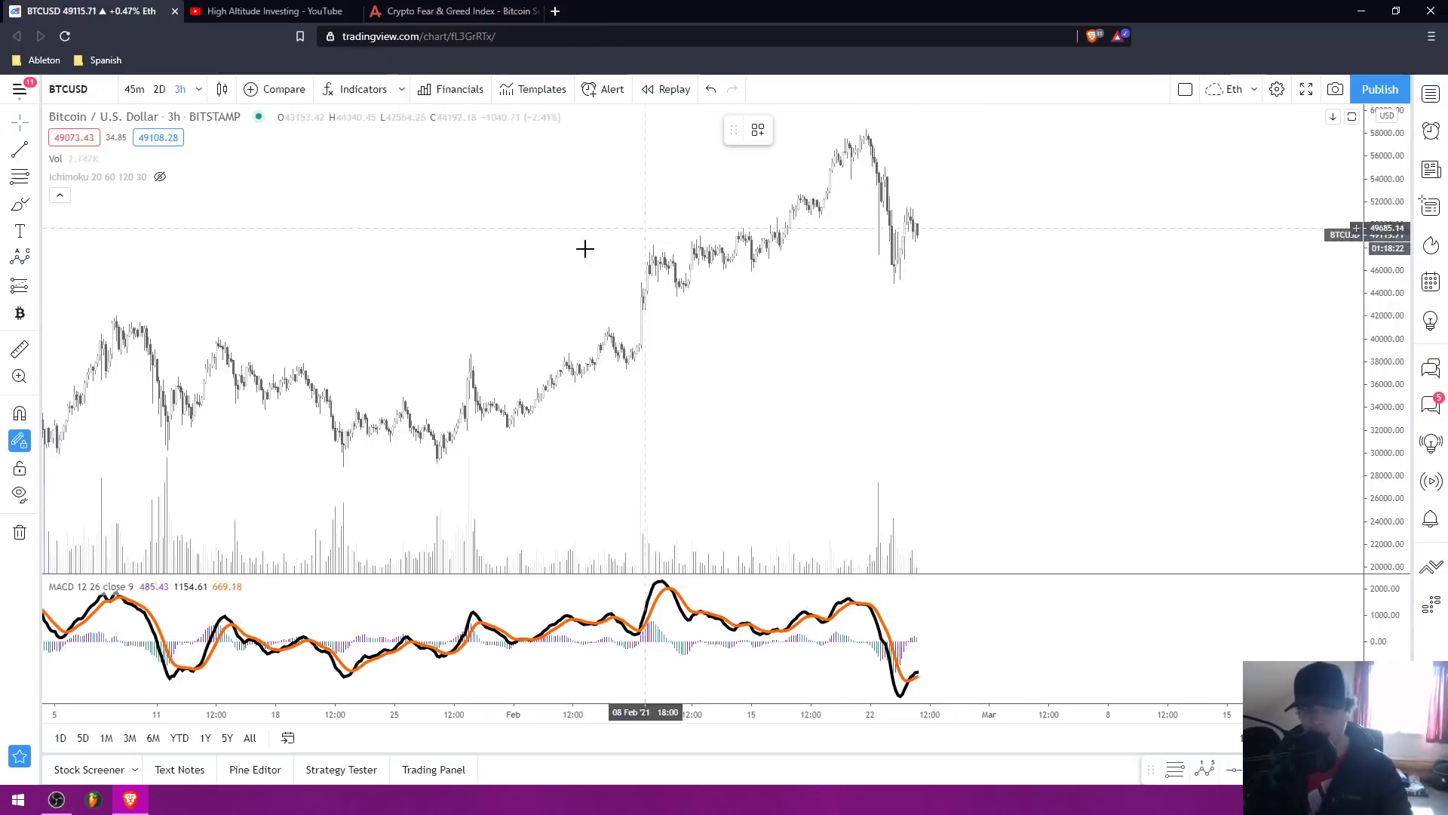
{"action": "left_click", "coordinate": [273, 12]}
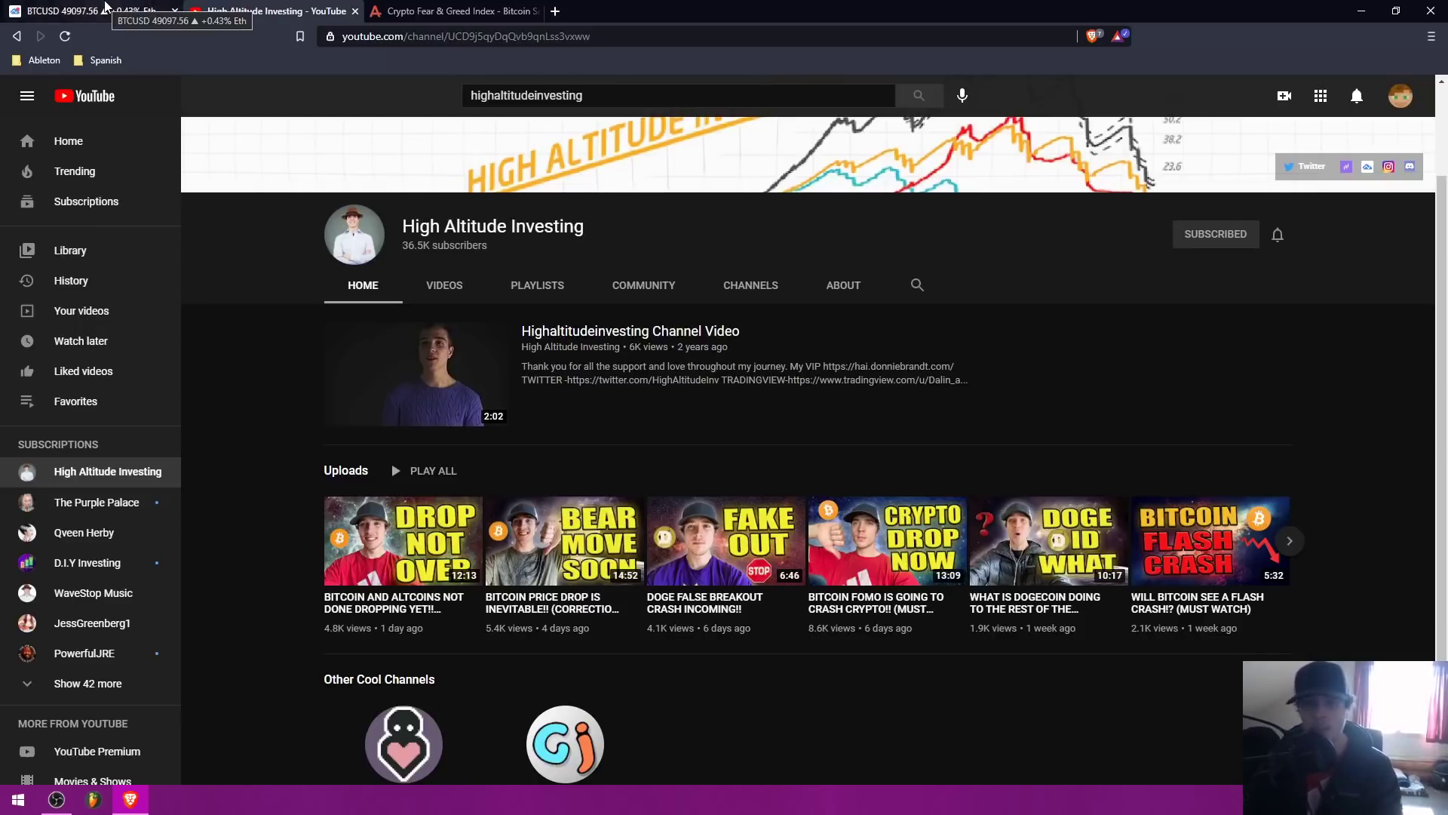
{"action": "left_click", "coordinate": [107, 6]}
{"action": "left_click_drag", "start_coordinate": [460, 204], "coordinate": [462, 261]}
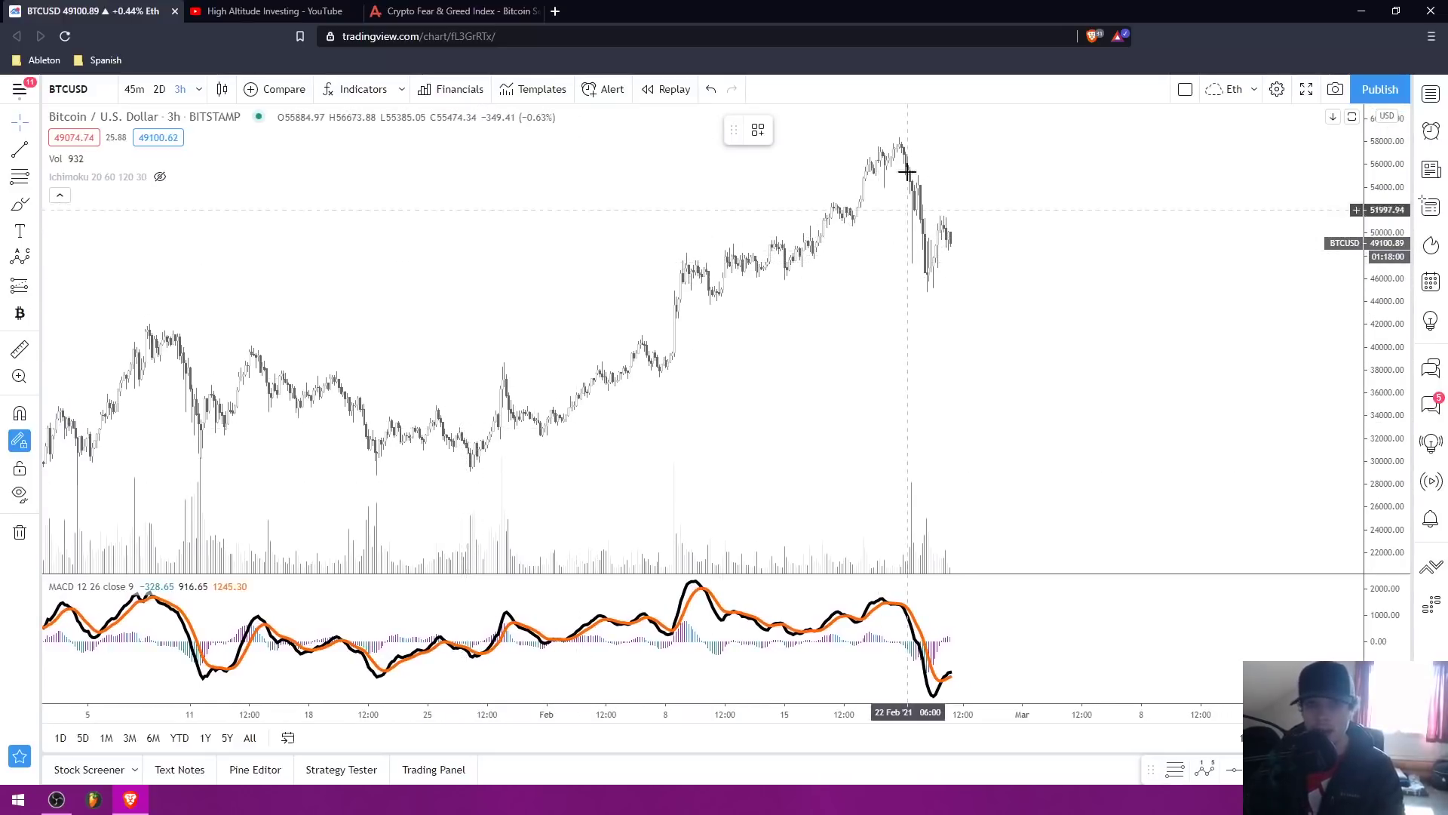
{"action": "mouse_move", "coordinate": [663, 249]}
{"action": "left_mouse_down"}
{"action": "mouse_move", "coordinate": [672, 224]}
{"action": "mouse_move", "coordinate": [671, 245]}
{"action": "left_mouse_up"}
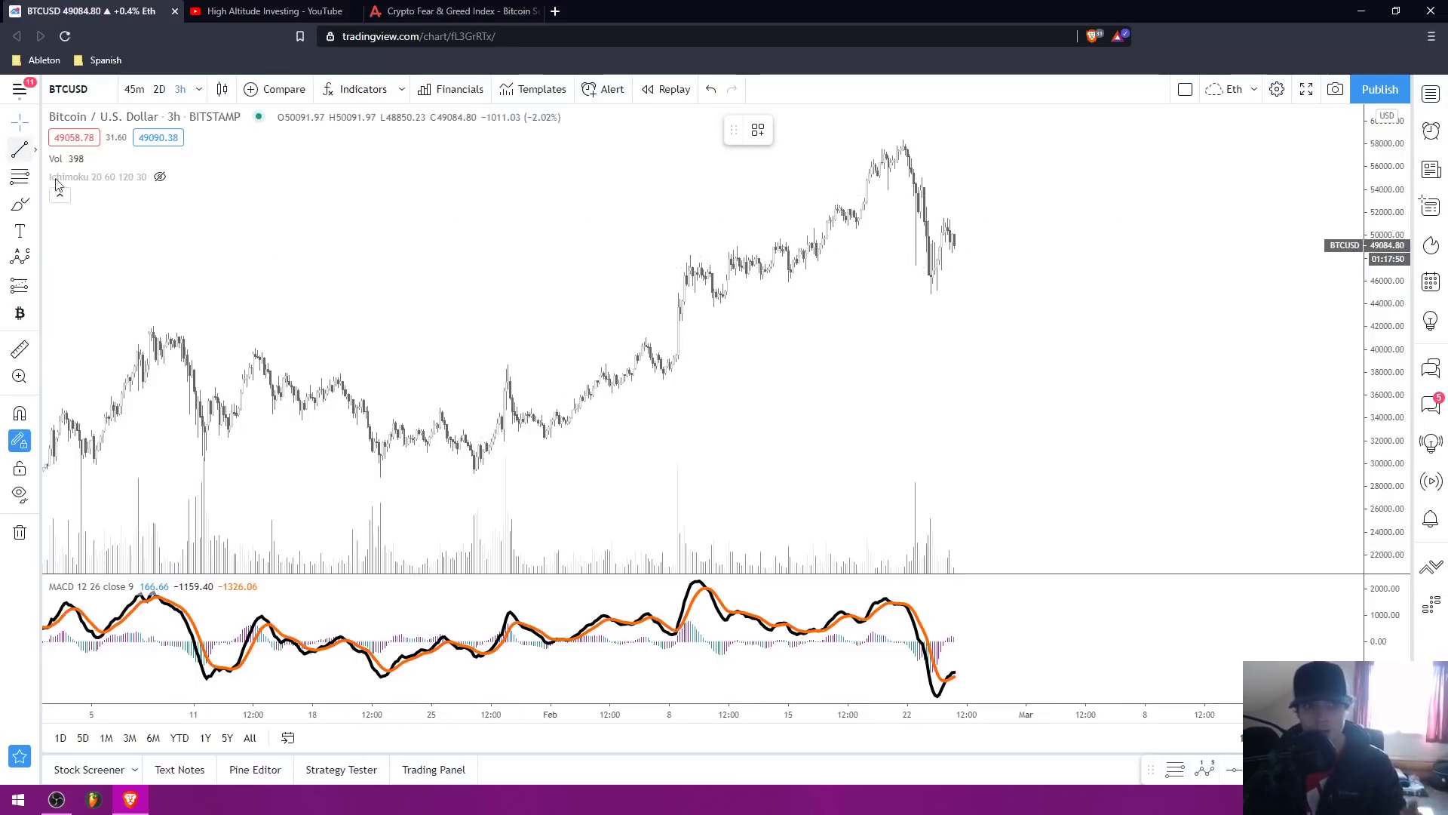
{"action": "left_click", "coordinate": [179, 330]}
{"action": "left_click", "coordinate": [582, 453]}
{"action": "left_click_drag", "start_coordinate": [381, 210], "coordinate": [340, 179]}
{"action": "left_click", "coordinate": [274, 11]}
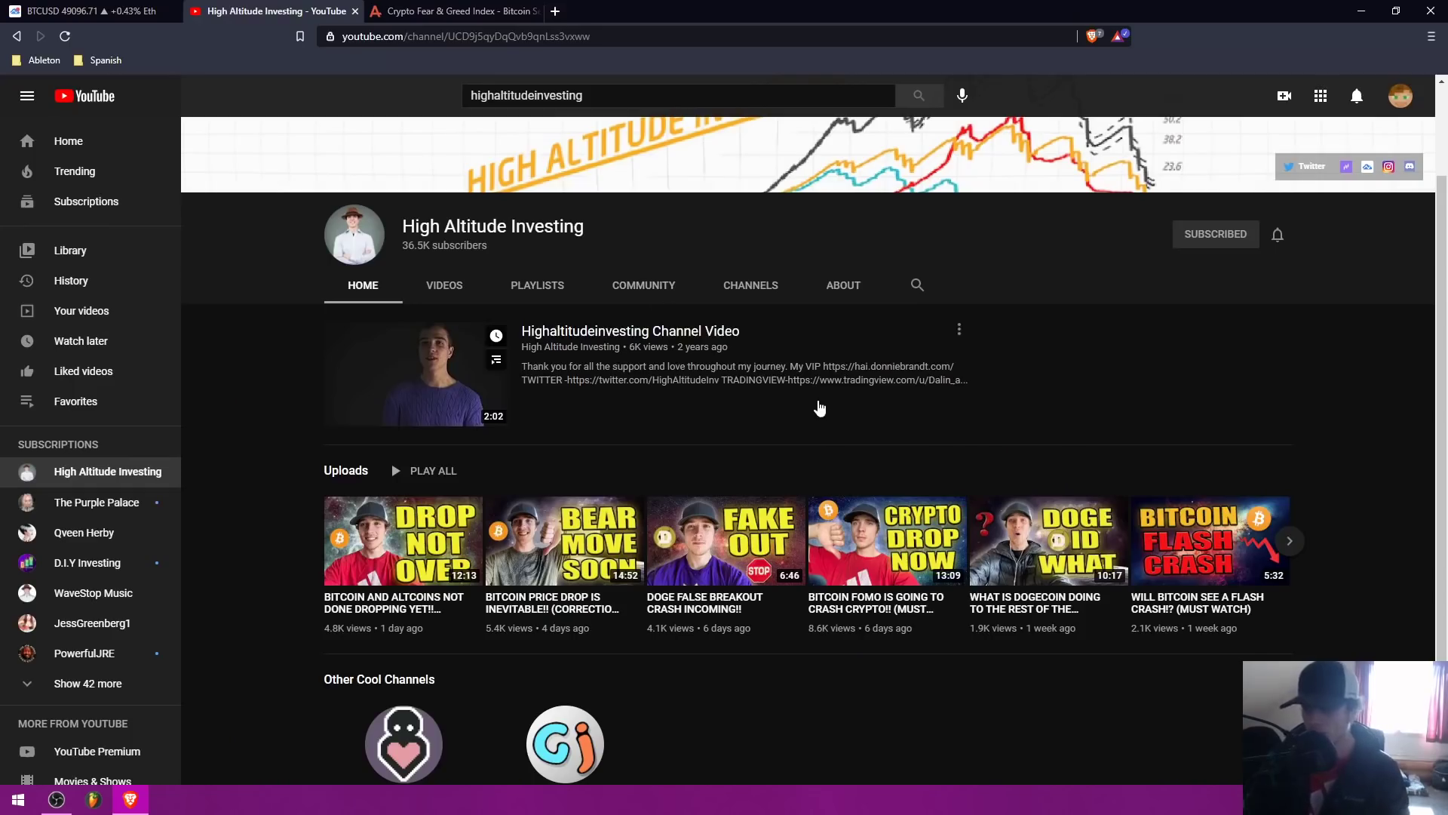